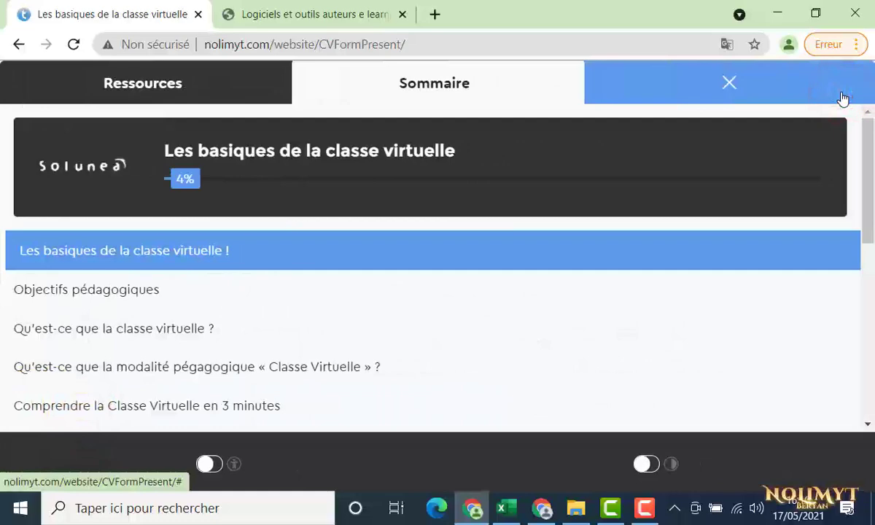
Scroll the Sommaire chapter list of 'Les basiques de la classe virtuelle' down to the final Quiz
scroll(855, 148, "down", 6)
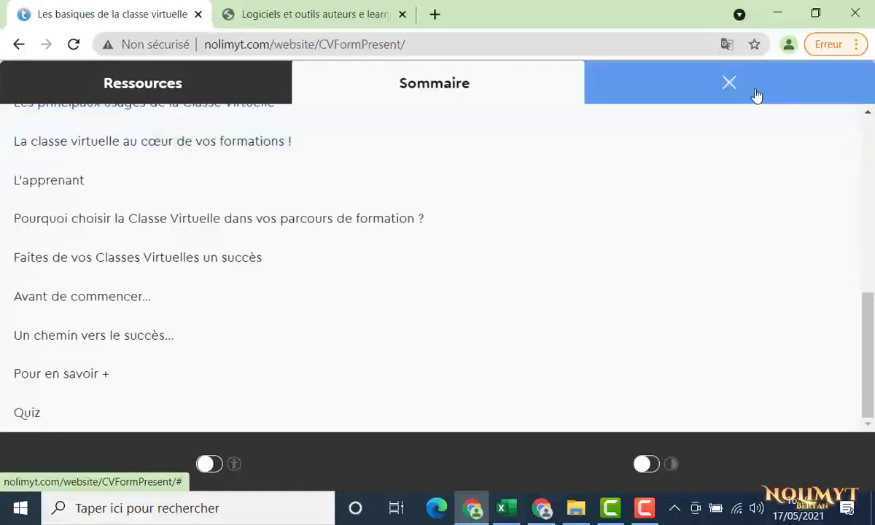
Close the Sommaire, view the three PDF resources, then close the Ressources list
left_click(755, 96)
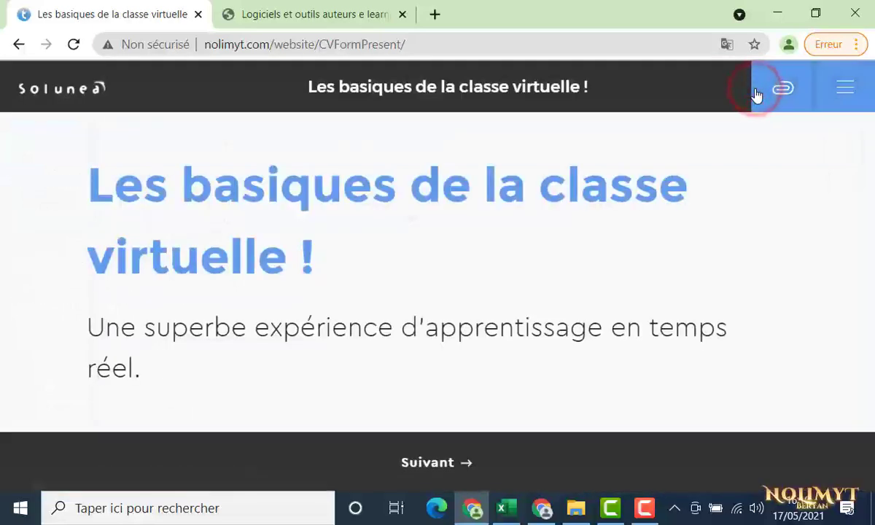
left_click(756, 95)
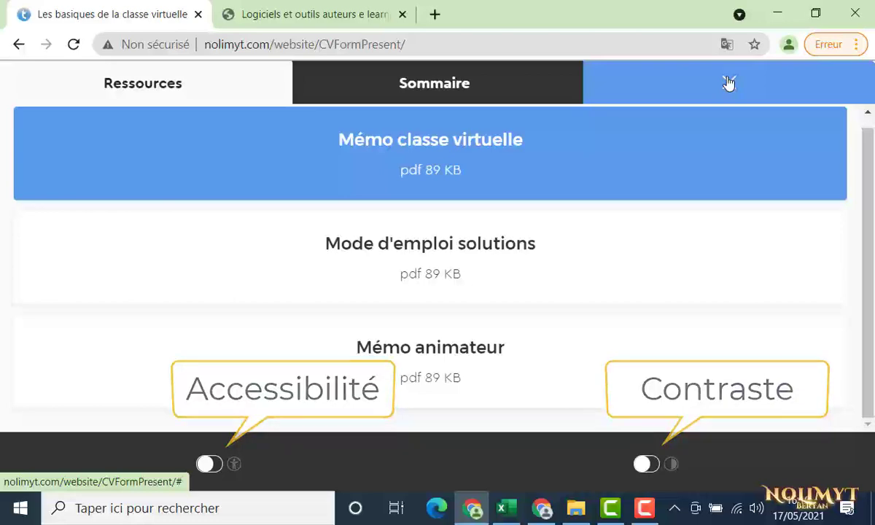
left_click(728, 83)
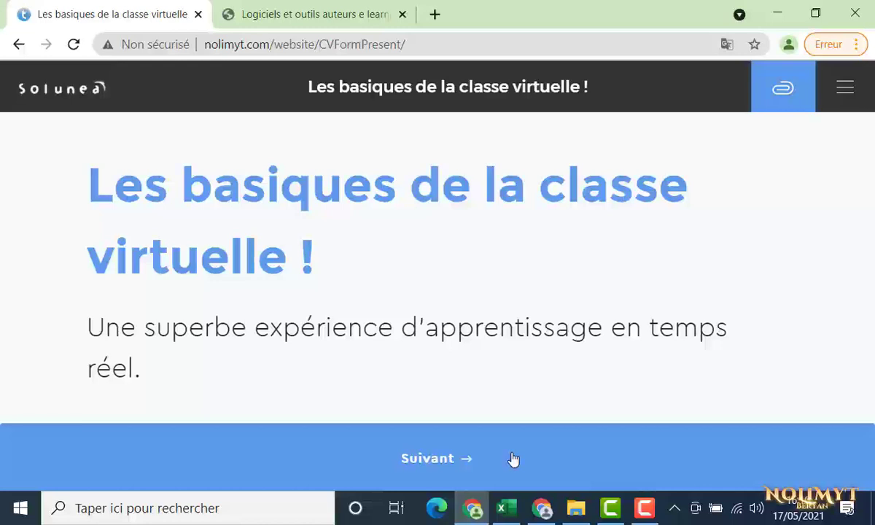
Page forward from Objectifs pédagogiques to the 'Les principaux usages de la Classe Virtuelle' slide
left_click(513, 458)
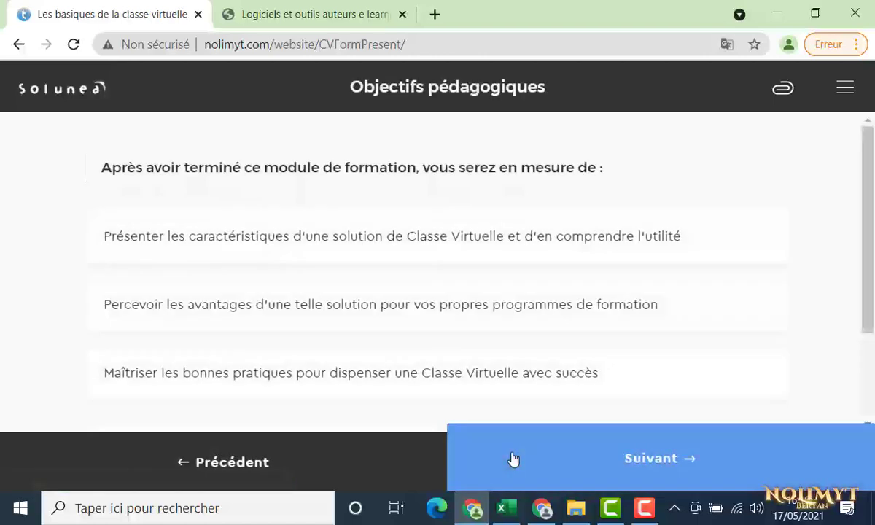
left_click(513, 459)
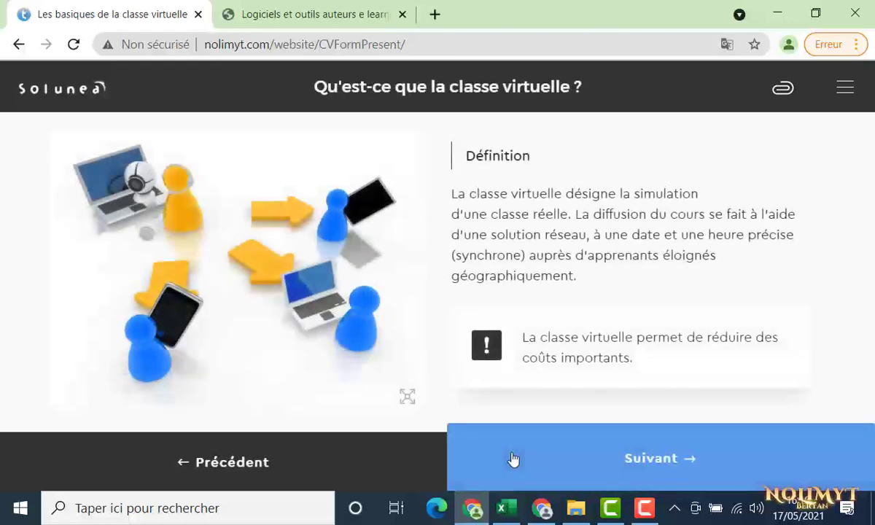
left_click(513, 459)
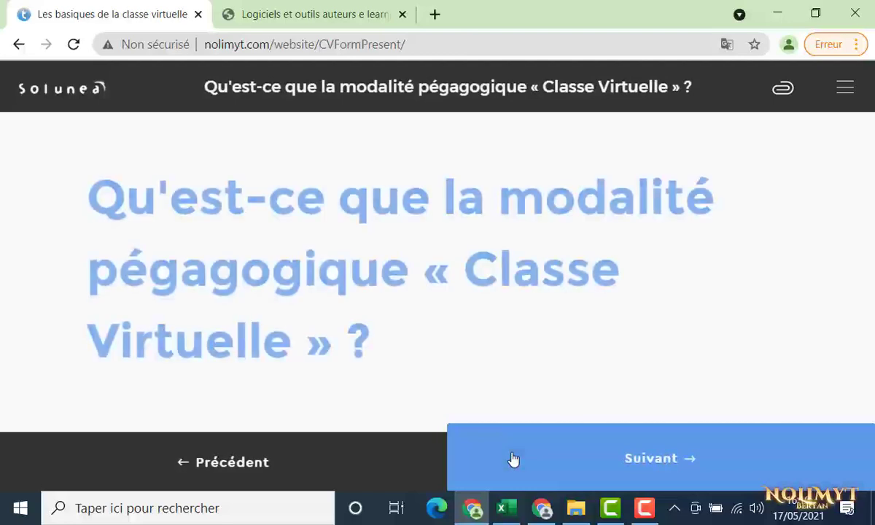
left_click(513, 458)
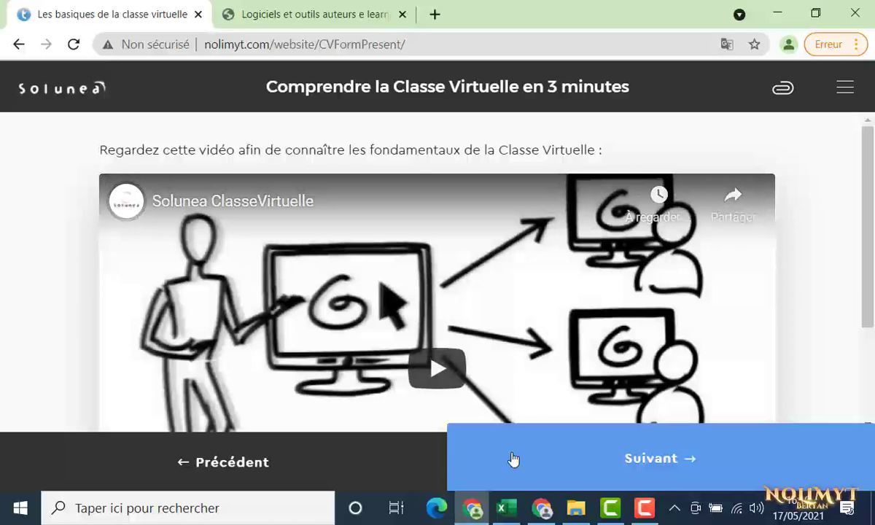
left_click(513, 459)
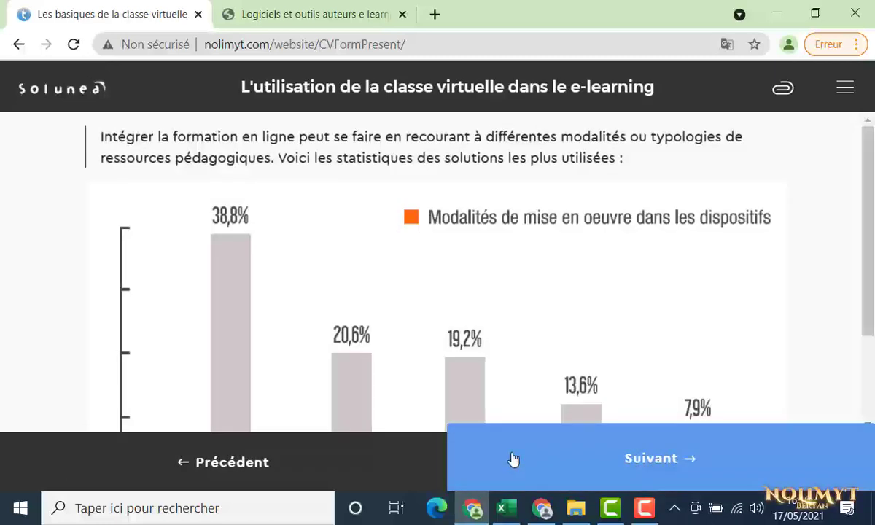
left_click(513, 458)
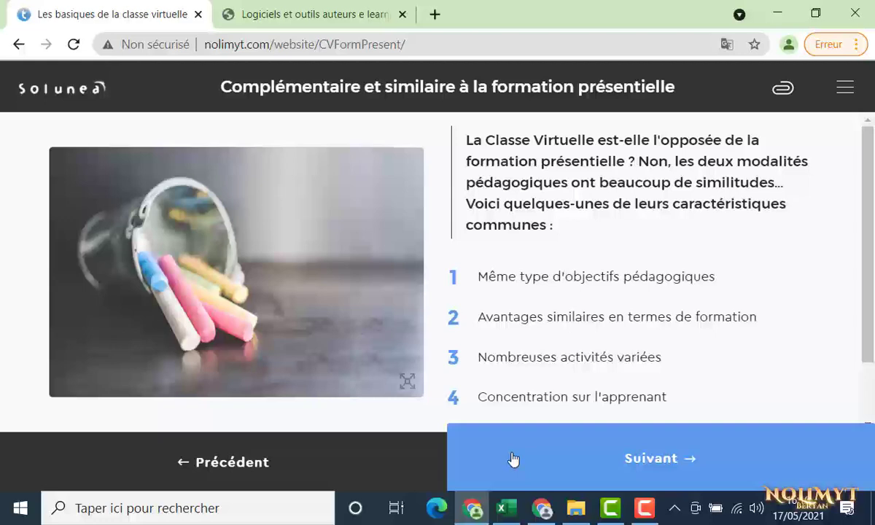
left_click(514, 458)
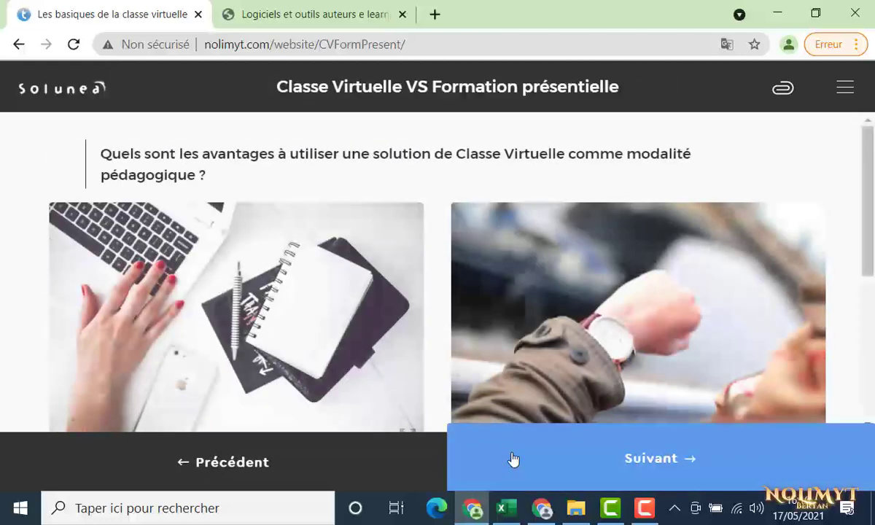
left_click(513, 459)
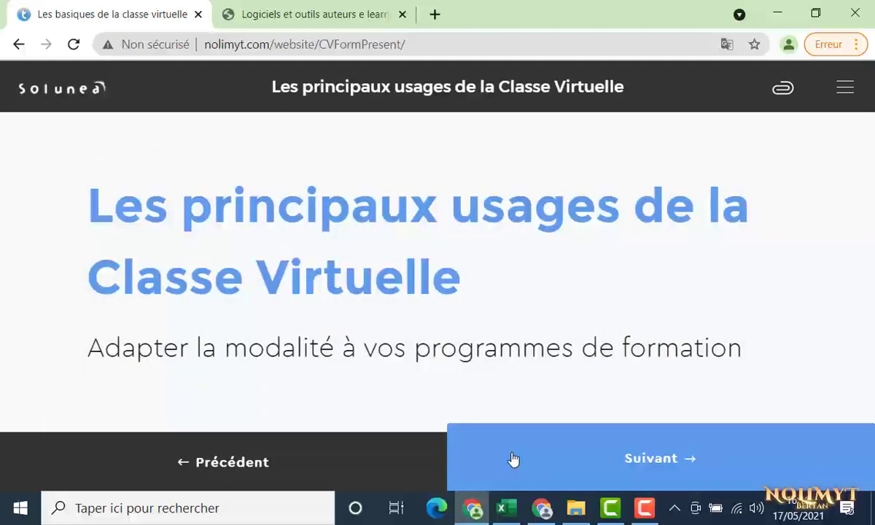
left_click(513, 458)
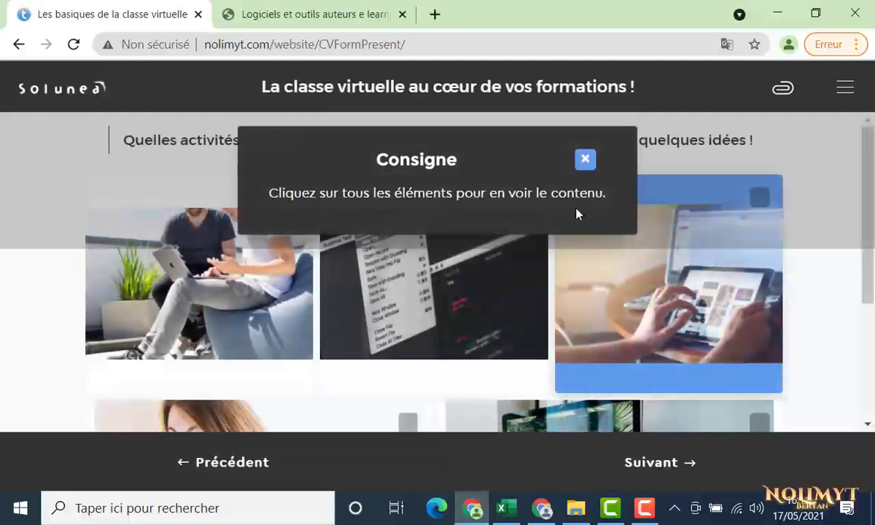
Dismiss the Consigne popup, reveal the third activity card, and move on to L'apprenant
left_click(584, 162)
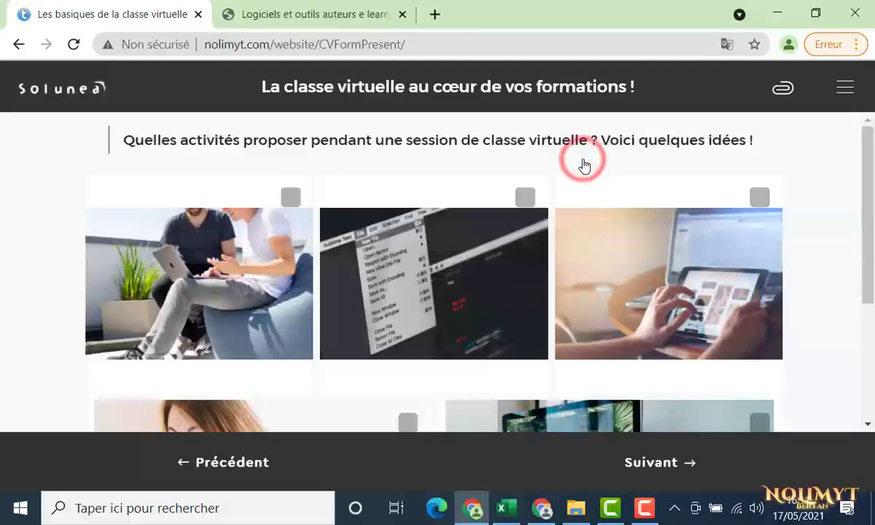
left_click(607, 253)
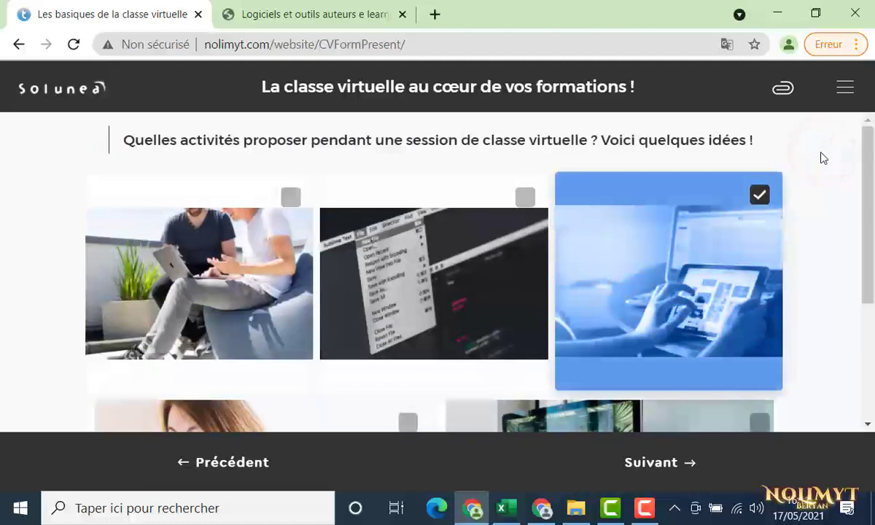
left_click(636, 466)
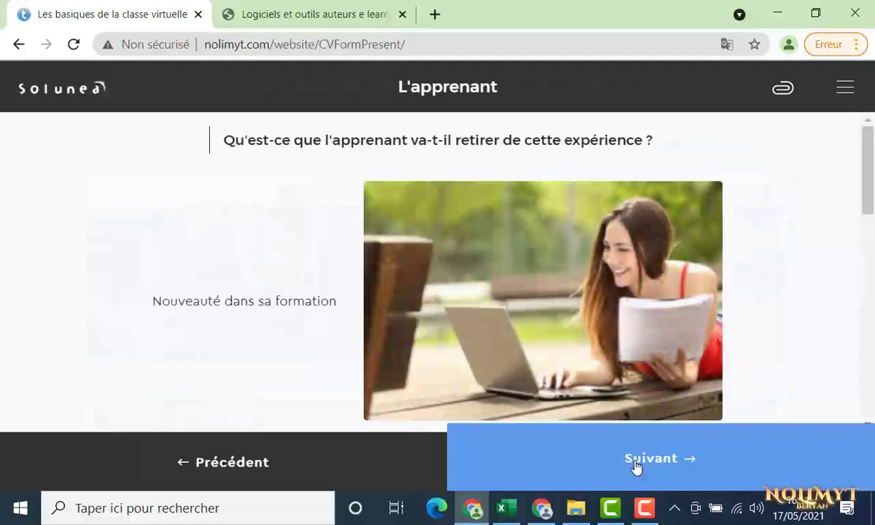
scroll(745, 377, "down", 7)
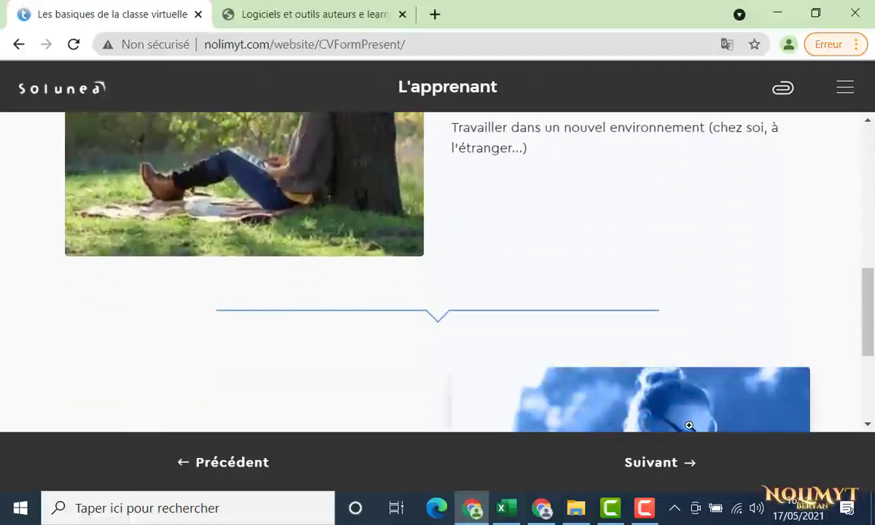
Advance through the pages and the three-tip 'Un chemin vers le succès' slideshow to the Quiz
left_click(663, 472)
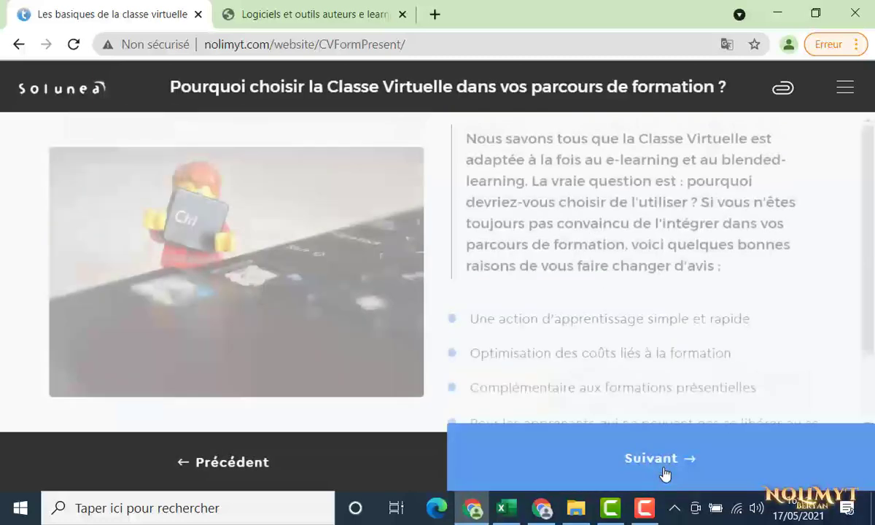
left_click(664, 472)
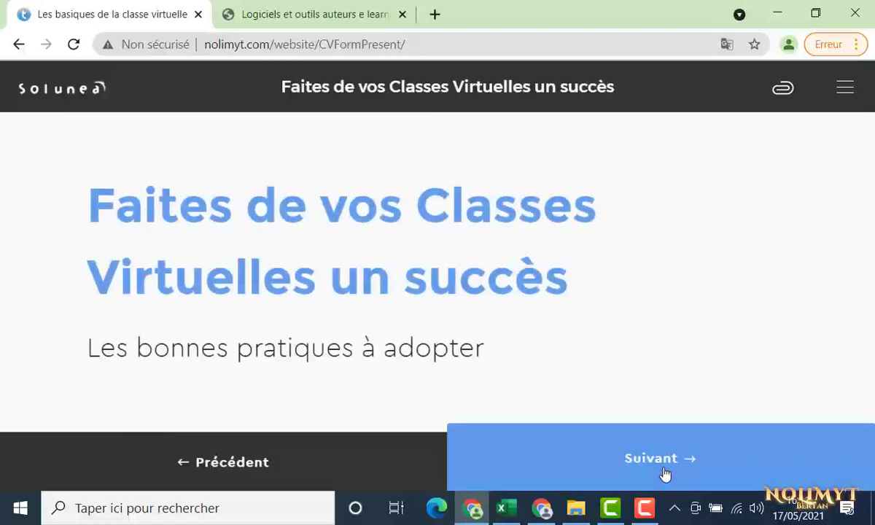
left_click(663, 472)
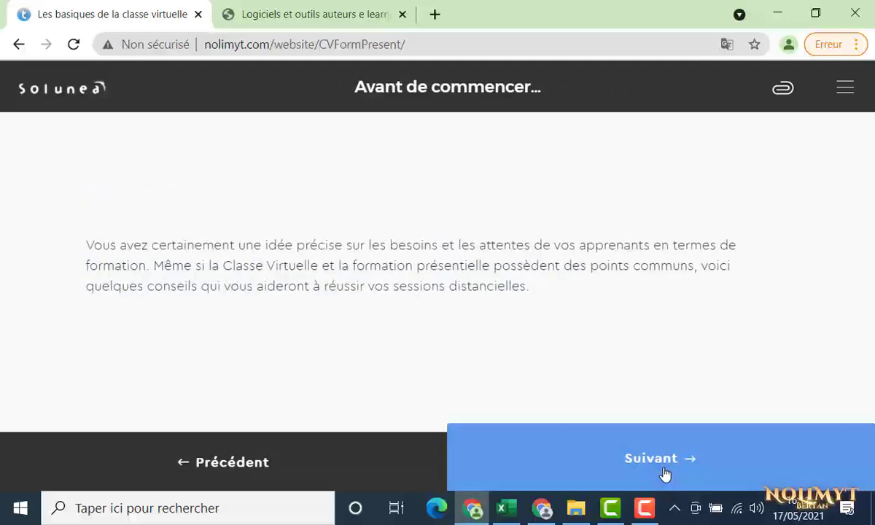
left_click(663, 473)
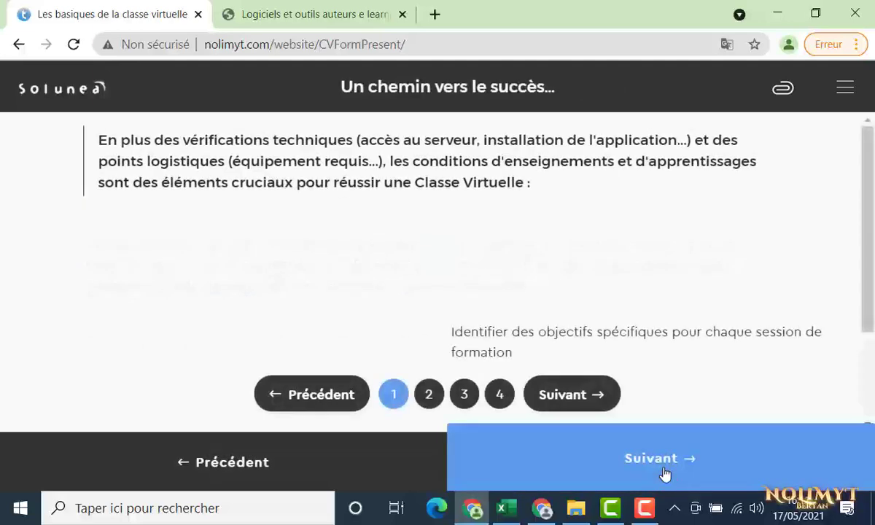
left_click(568, 399)
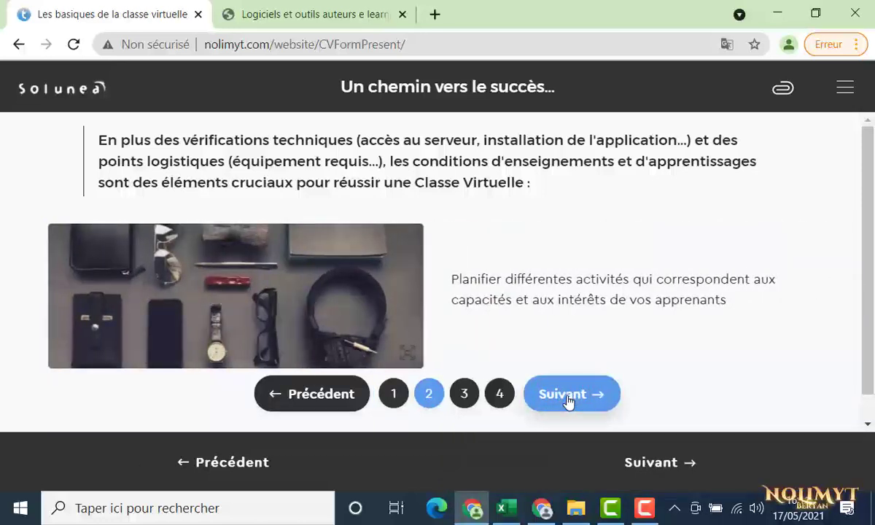
left_click(567, 400)
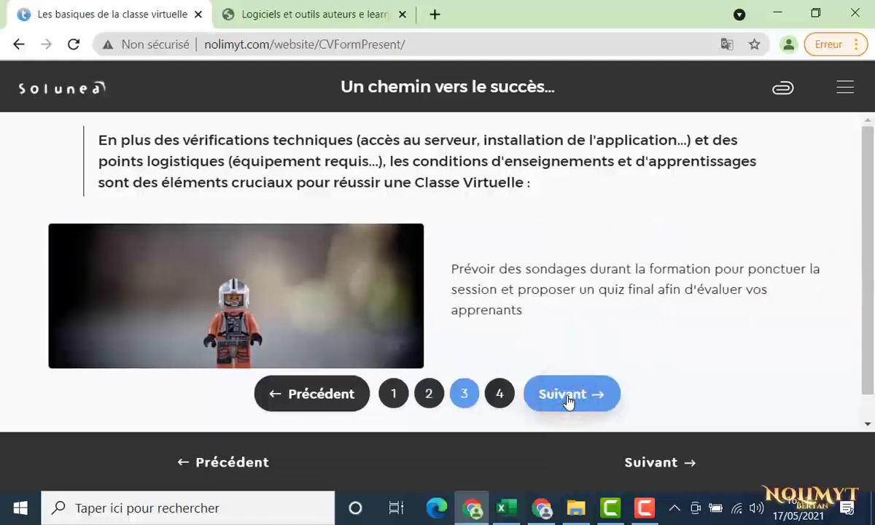
left_click(584, 467)
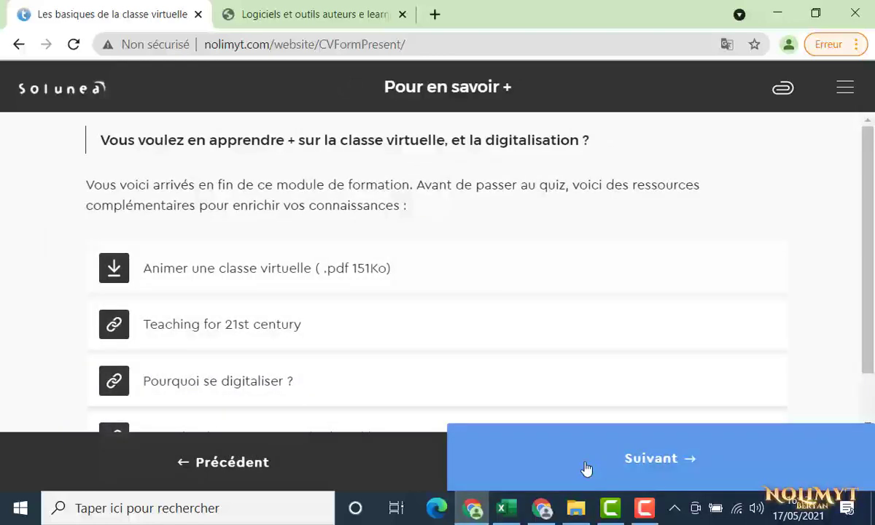
left_click(585, 467)
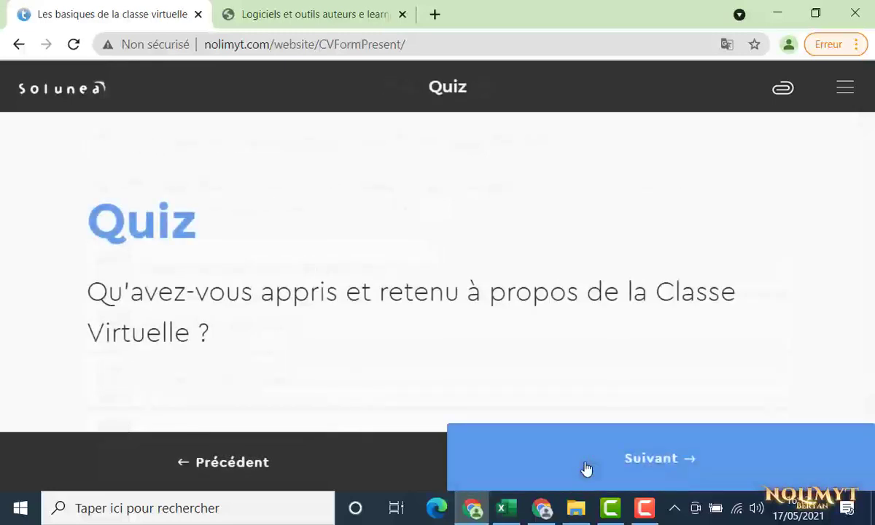
Submit the first three quiz questions: fill-in-the-blank, success factors and comparison
left_click(586, 467)
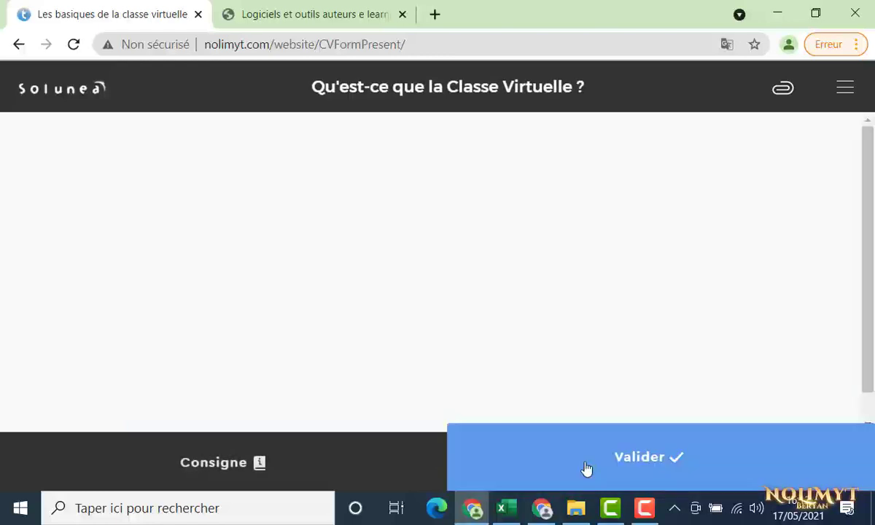
left_click(586, 468)
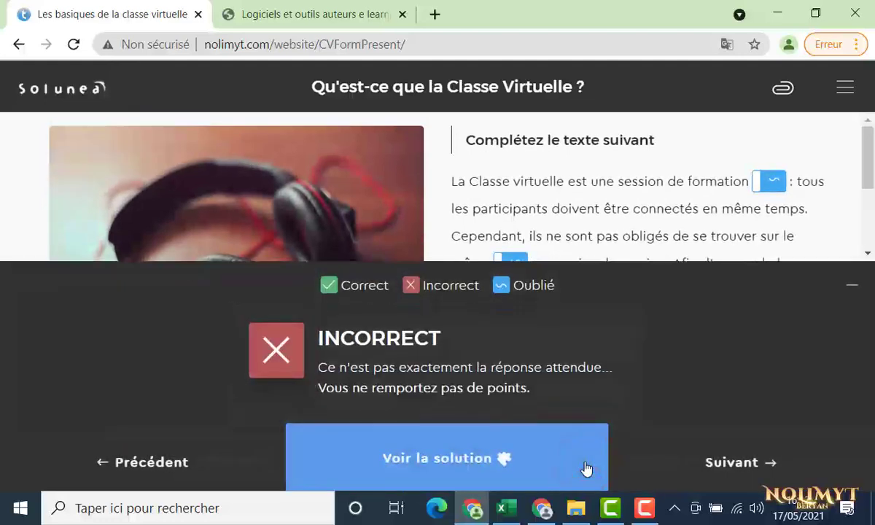
left_click(632, 471)
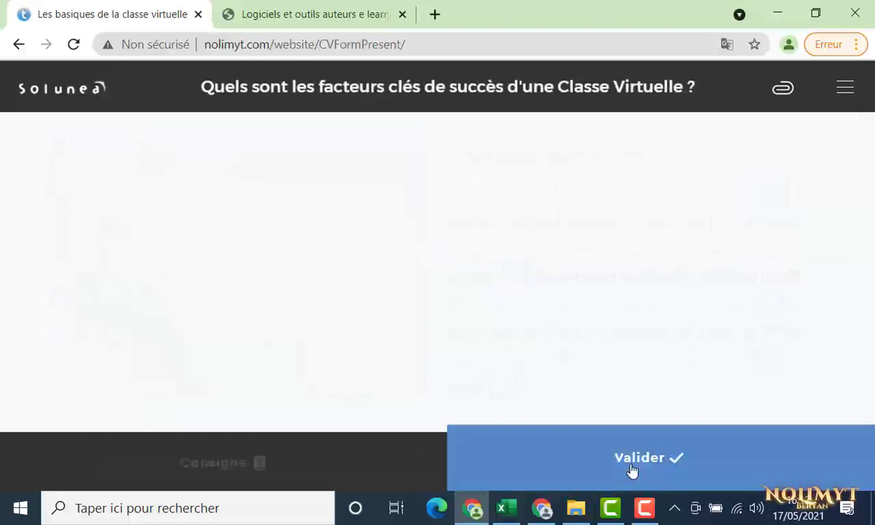
left_click(631, 471)
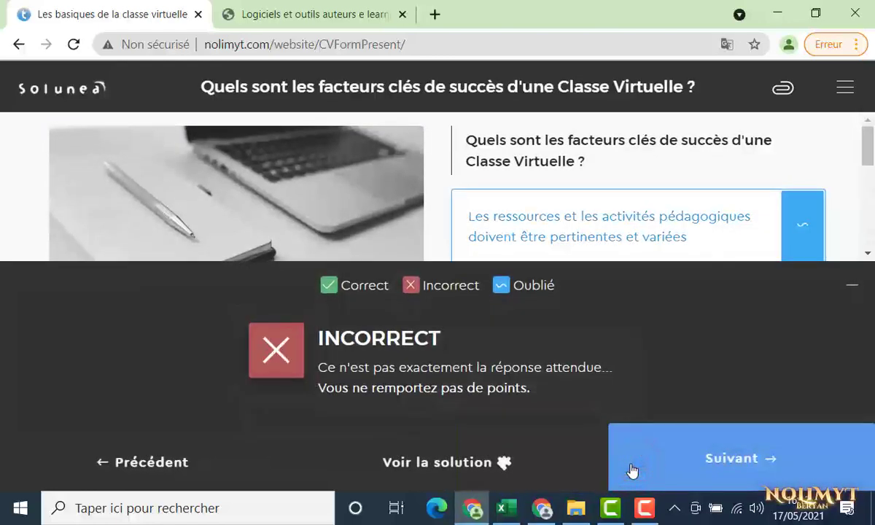
left_click(631, 471)
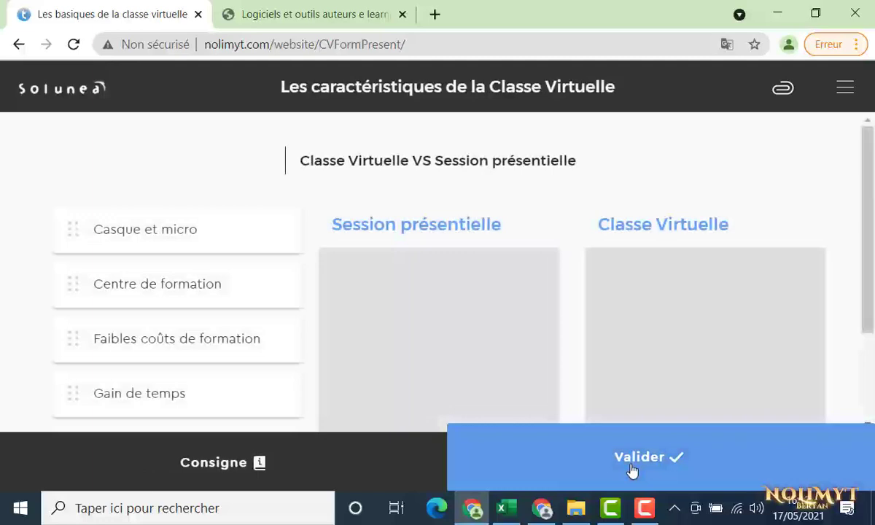
left_click(631, 466)
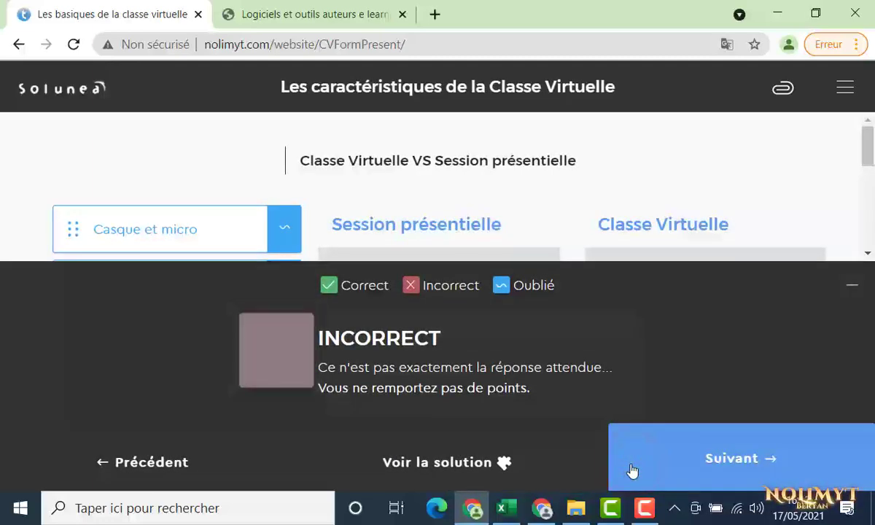
left_click(631, 471)
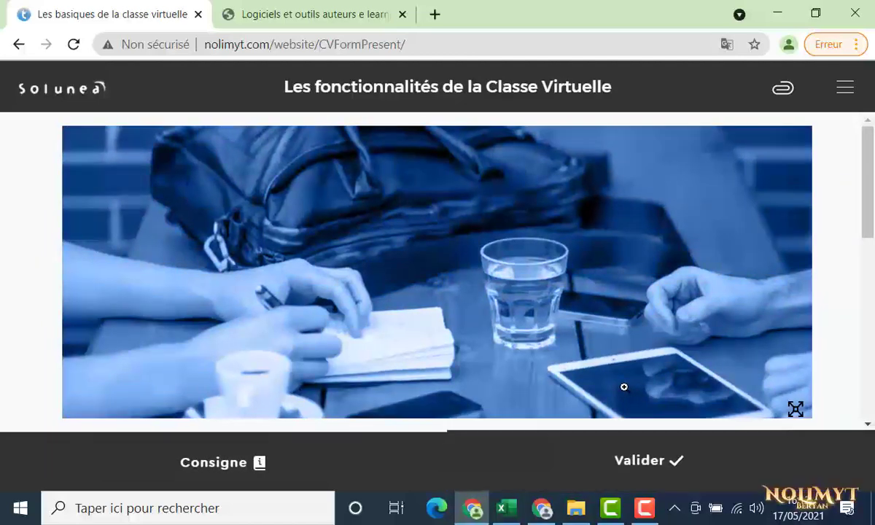
Submit the features, equipment and absent-learner questions to reach 0% results, then bring up modele_cannelle_fr
scroll(624, 390, "down", 3)
scroll(623, 391, "down", 1)
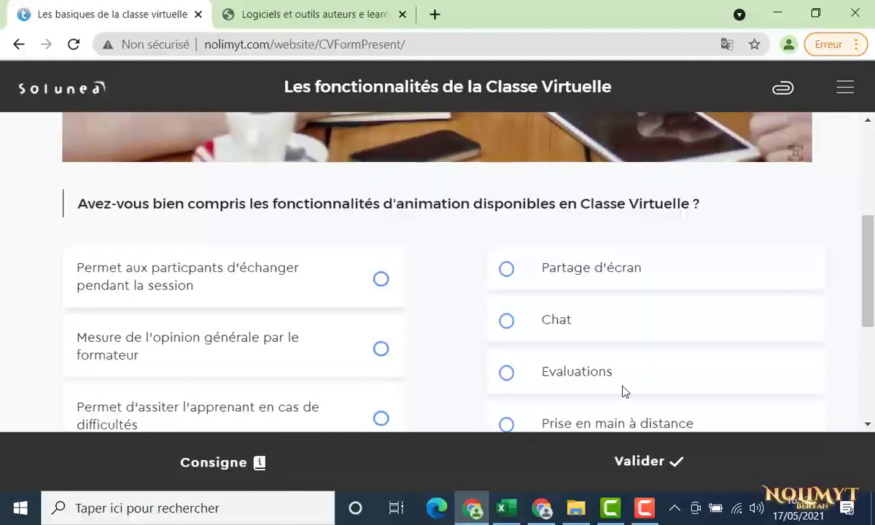
left_click(623, 455)
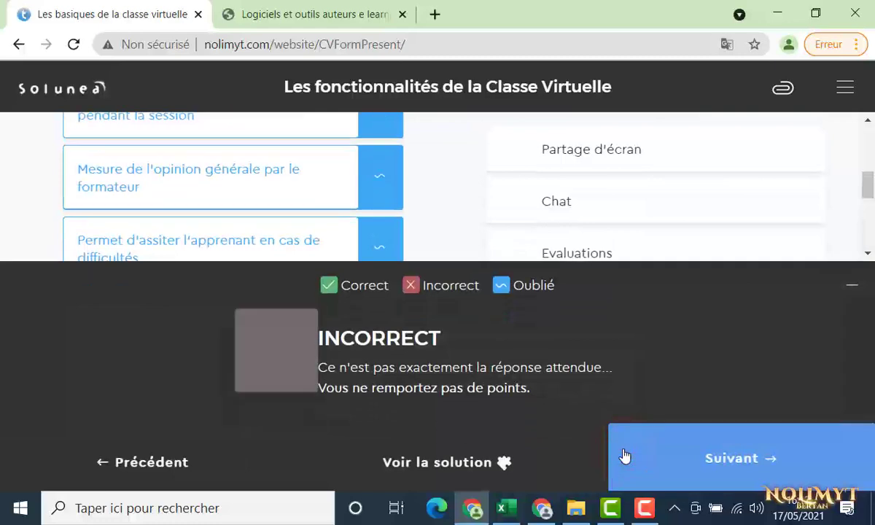
left_click(625, 456)
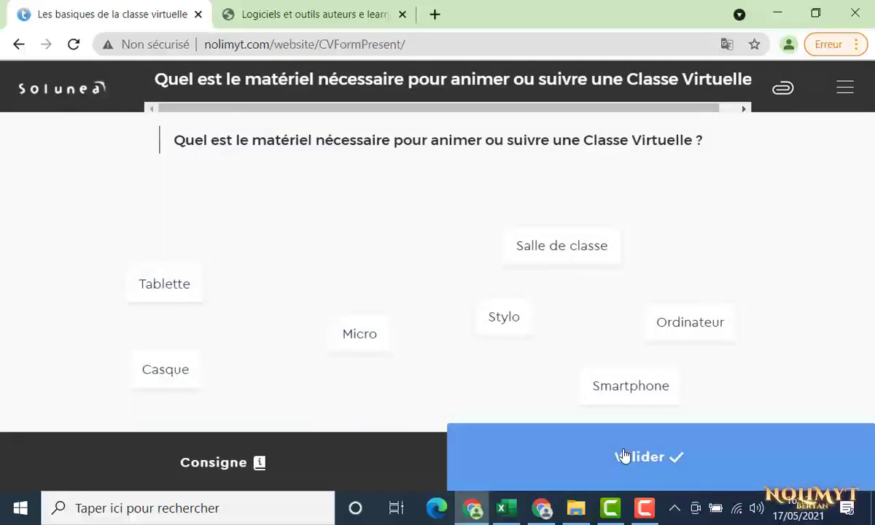
left_click(623, 455)
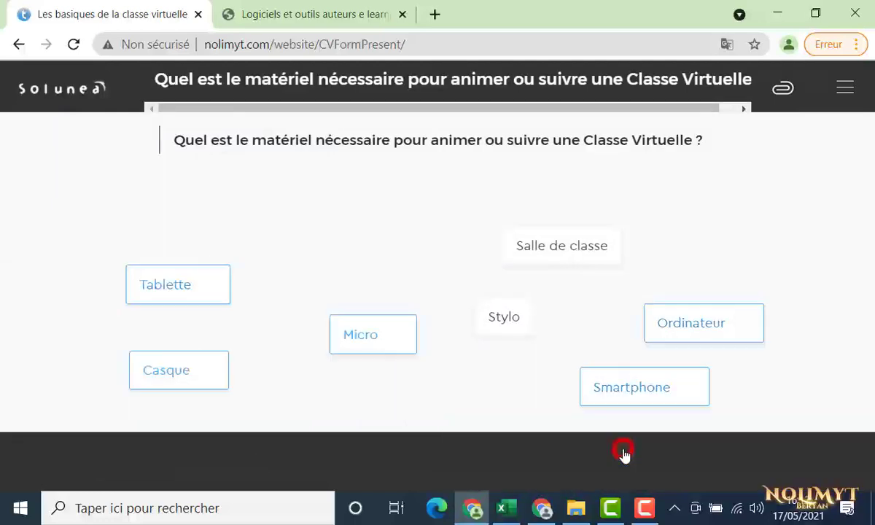
left_click(623, 456)
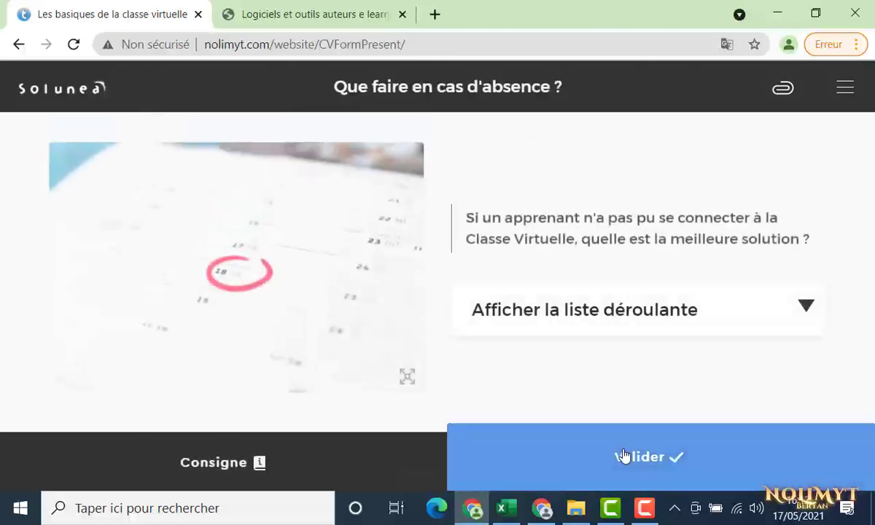
left_click(624, 455)
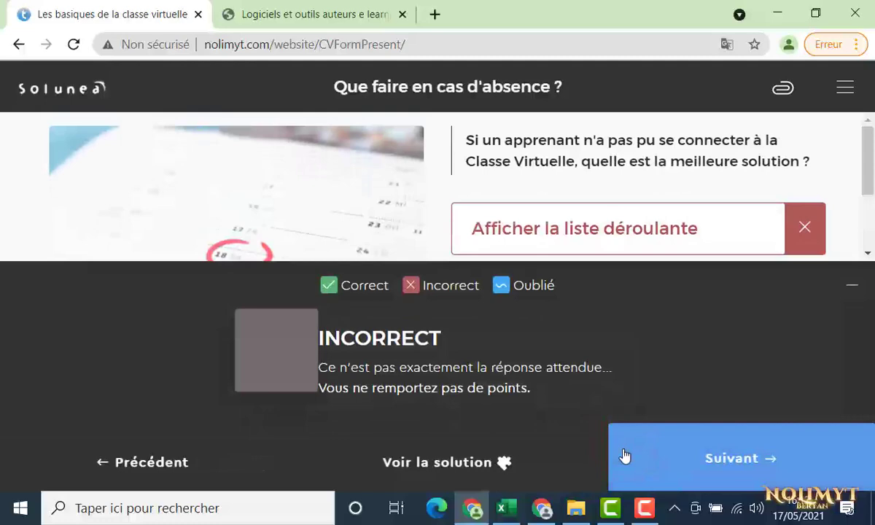
left_click(623, 455)
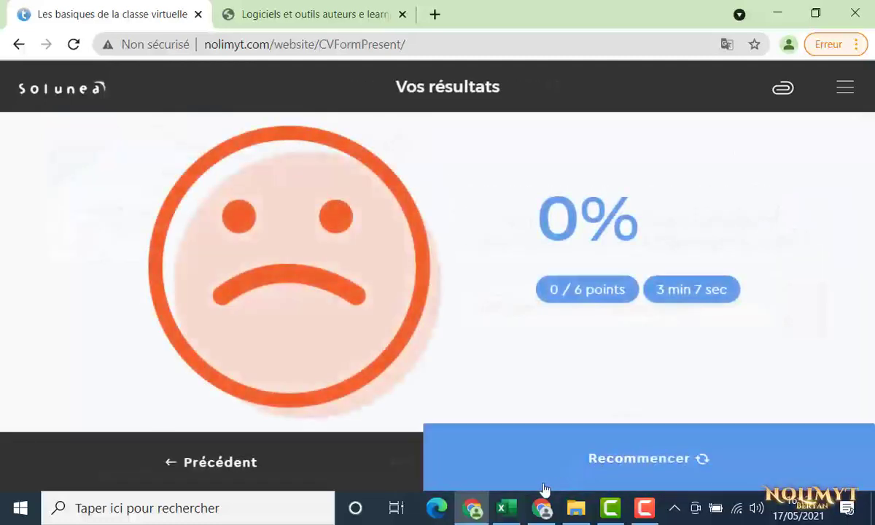
left_click(508, 513)
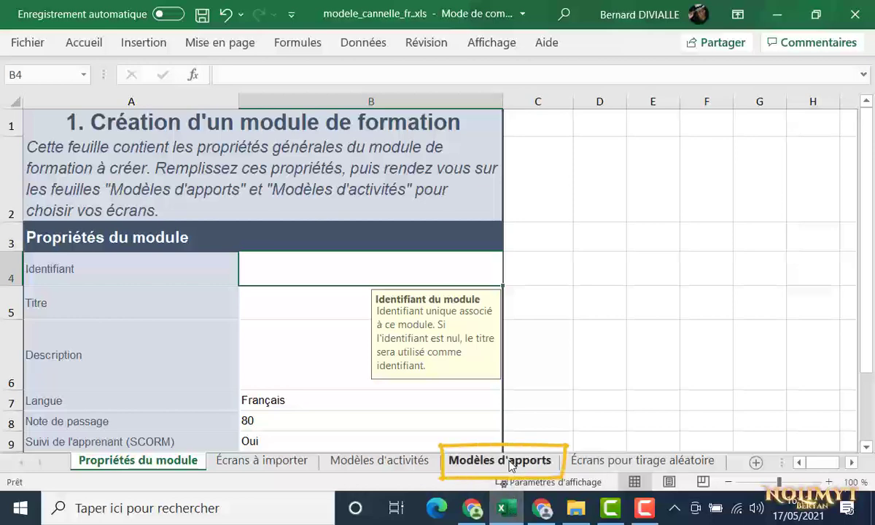
Open the Modèles d'apports sheet and scroll down to the Schema and Développement templates
left_click(499, 460)
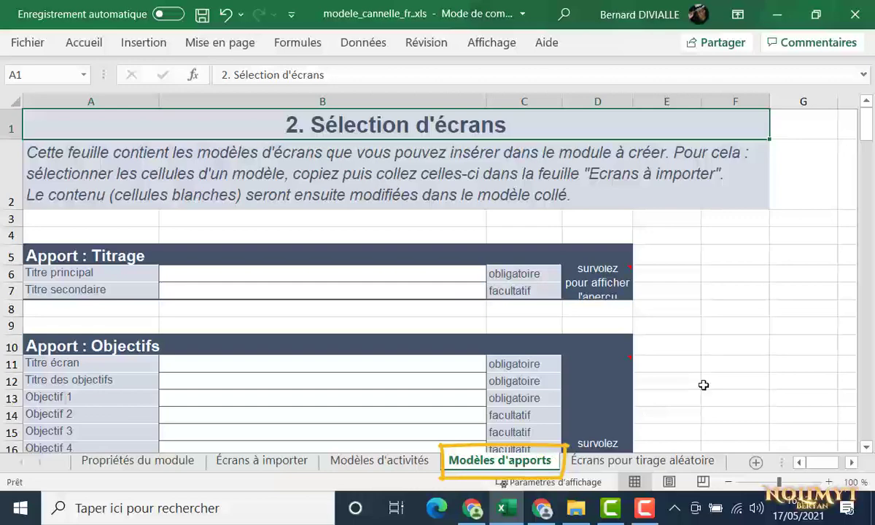
scroll(704, 385, "down", 2)
scroll(704, 385, "down", 3)
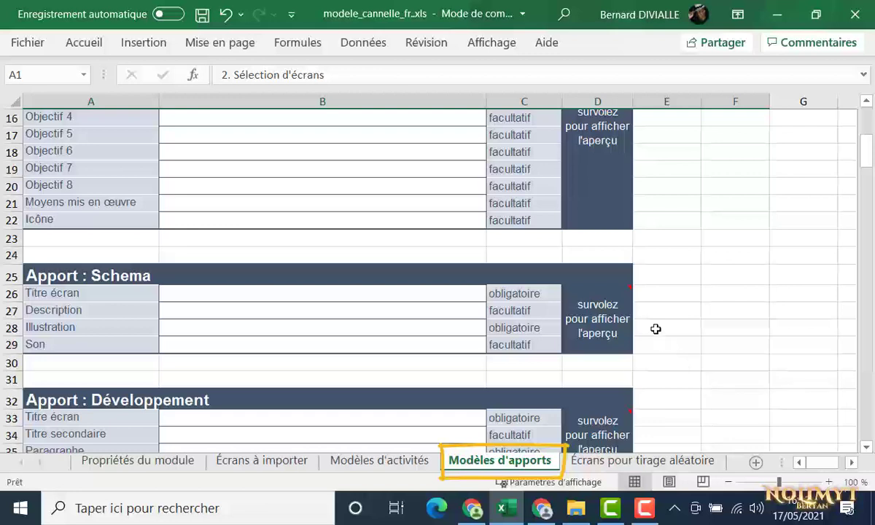
mouse_move(630, 287)
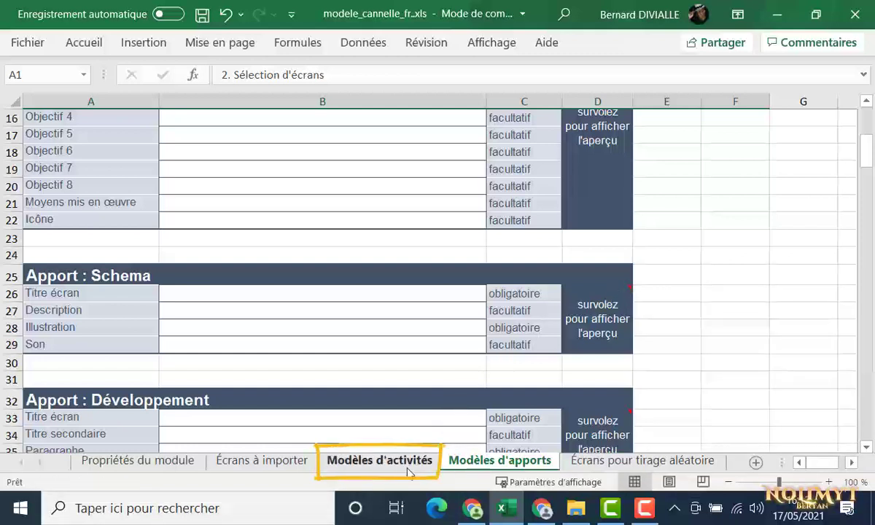
Open the Modèles d'activités sheet and scroll from associer down to réponse ouverte
left_click(408, 471)
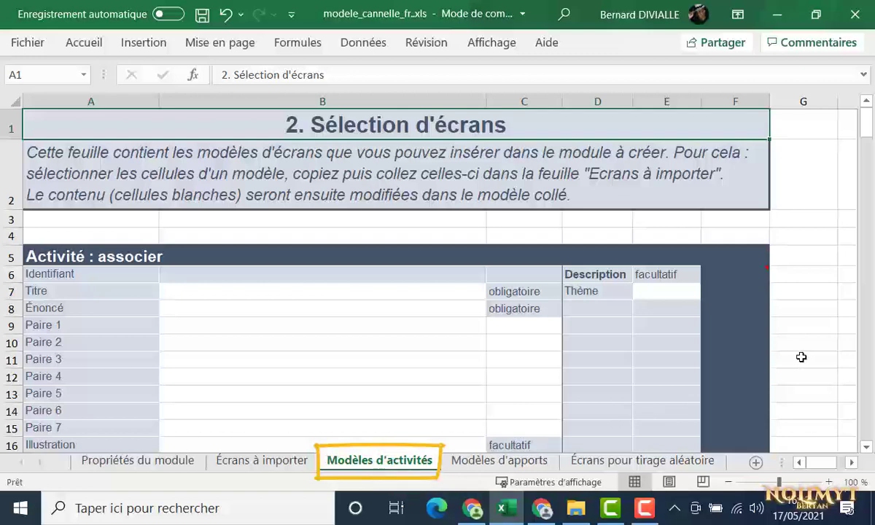
scroll(802, 356, "down", 9)
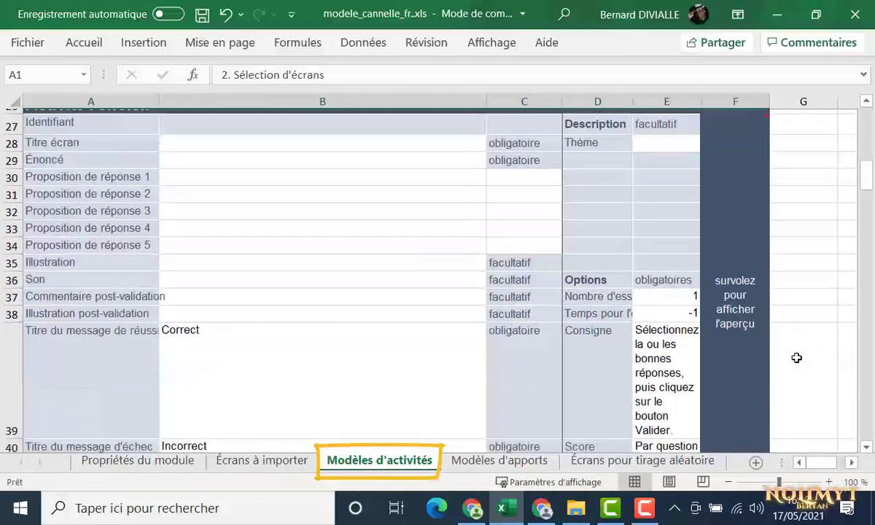
scroll(796, 357, "down", 1)
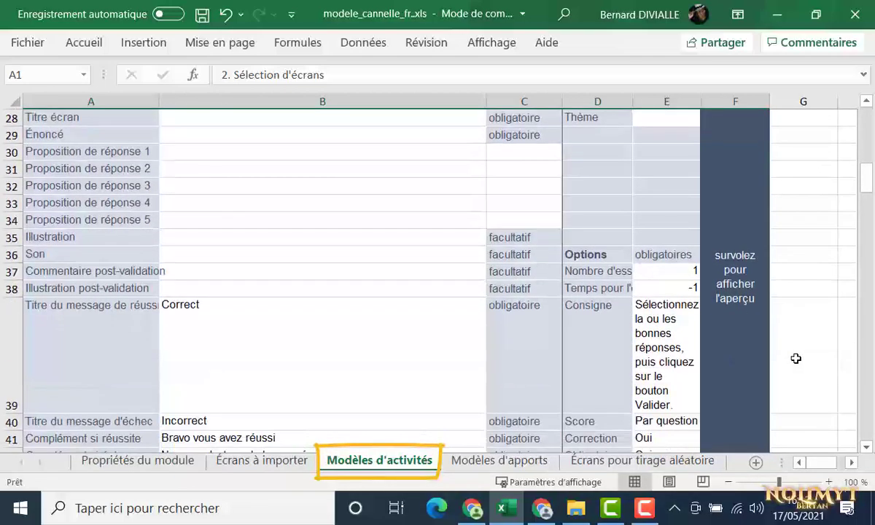
scroll(796, 358, "down", 4)
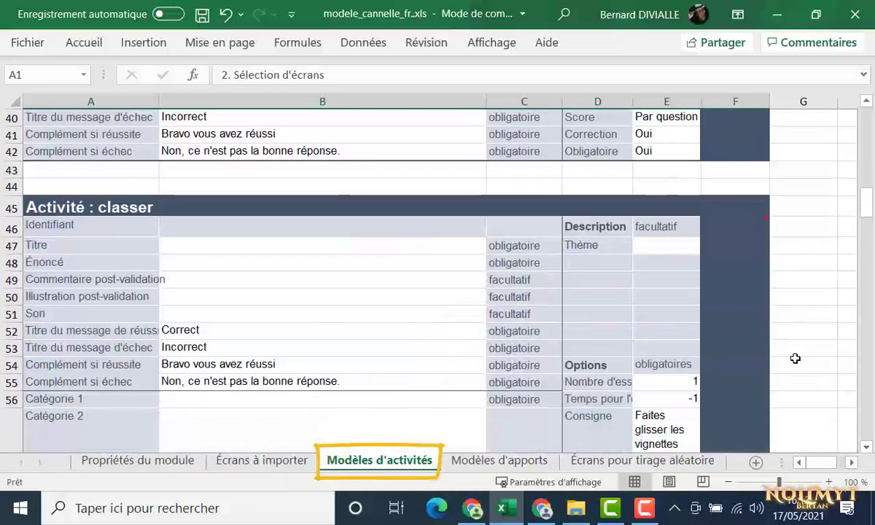
scroll(795, 359, "down", 6)
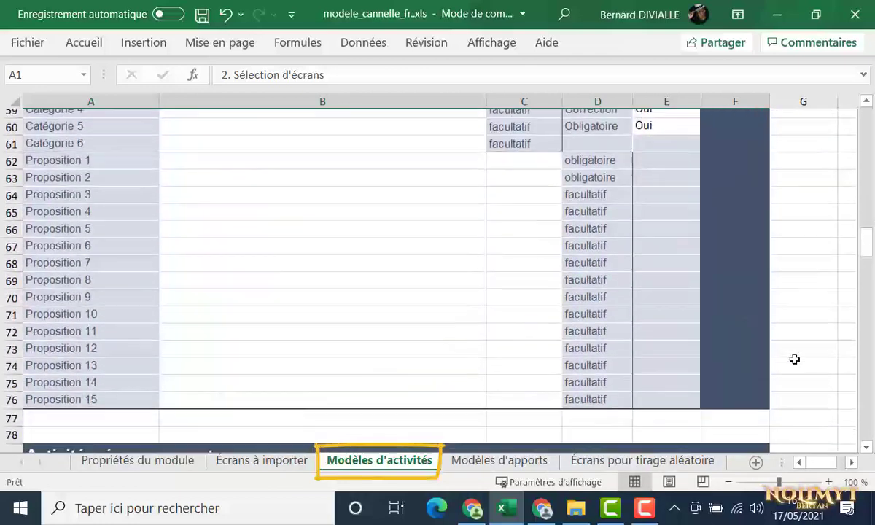
scroll(794, 359, "down", 6)
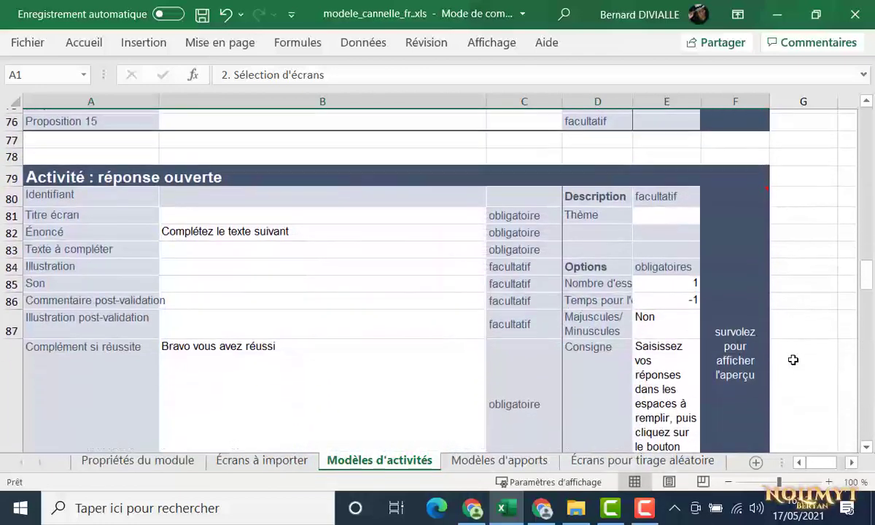
scroll(793, 359, "down", 1)
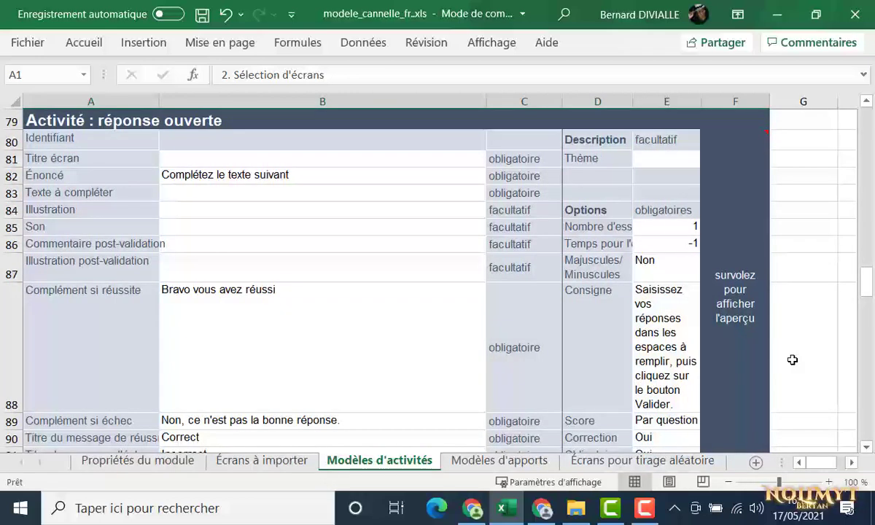
Glance at the Écrans à importer sheet, then return to Modèles d'activités
left_click(296, 469)
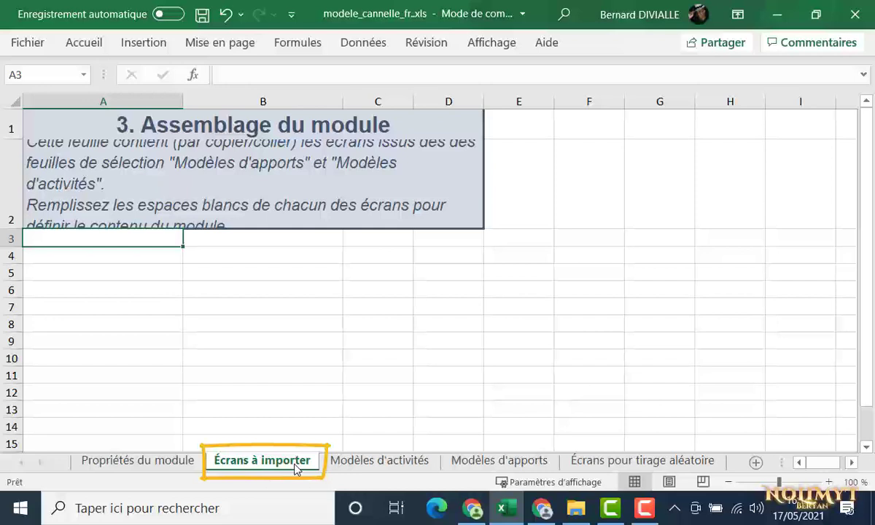
left_click(341, 466)
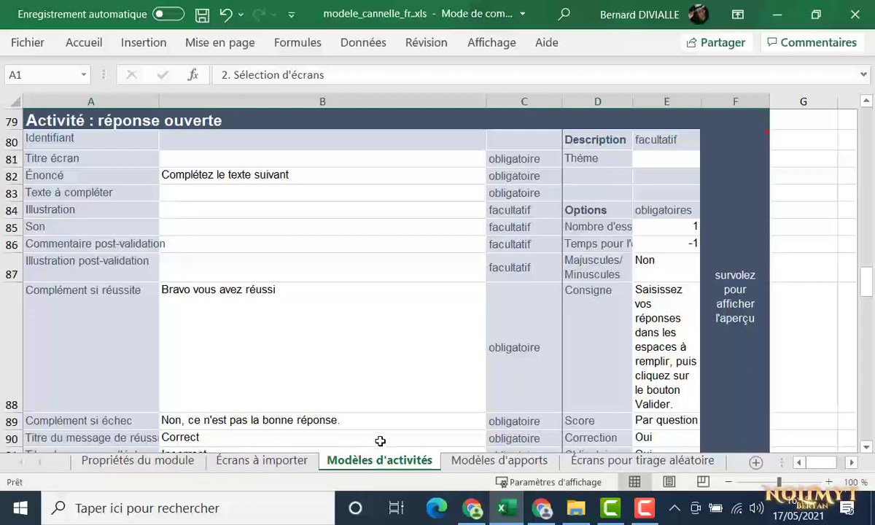
Scroll through the entourer, dérouler and vrai-faux templates and settle on Activité : choisir
scroll(392, 426, "down", 3)
scroll(393, 425, "down", 5)
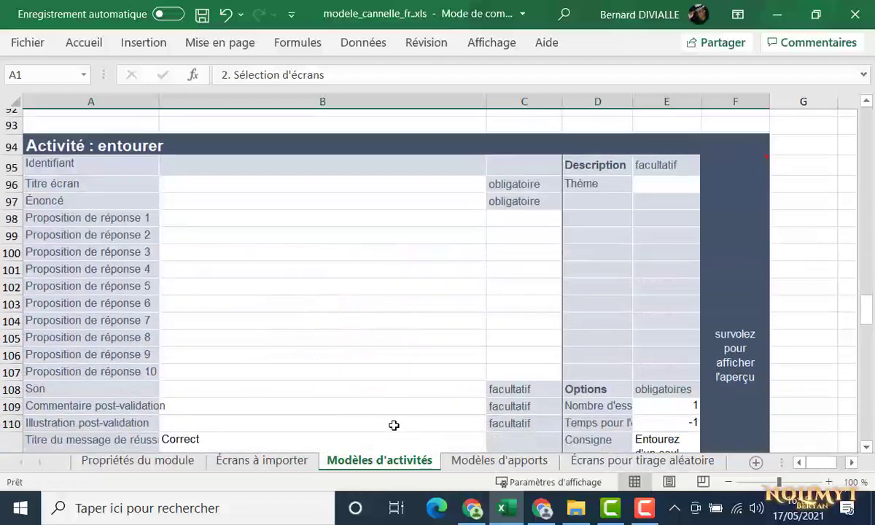
scroll(394, 425, "down", 2)
scroll(394, 425, "down", 8)
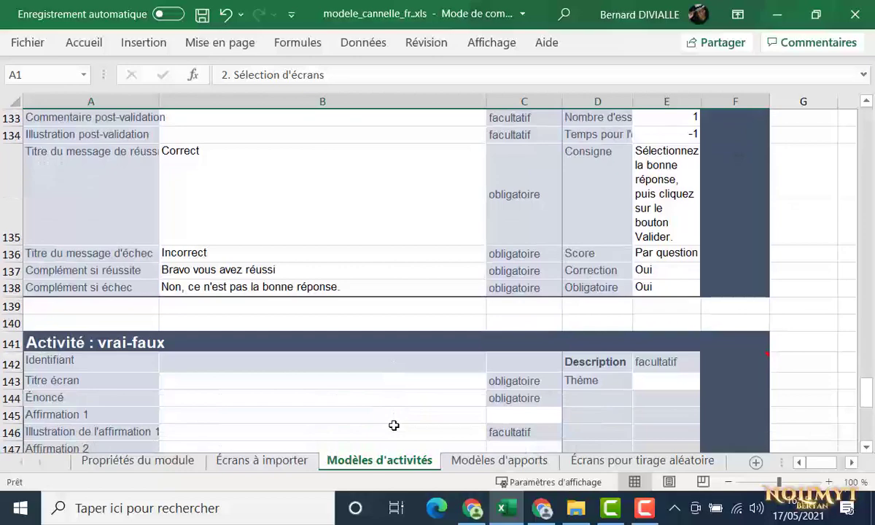
scroll(394, 425, "up", 12)
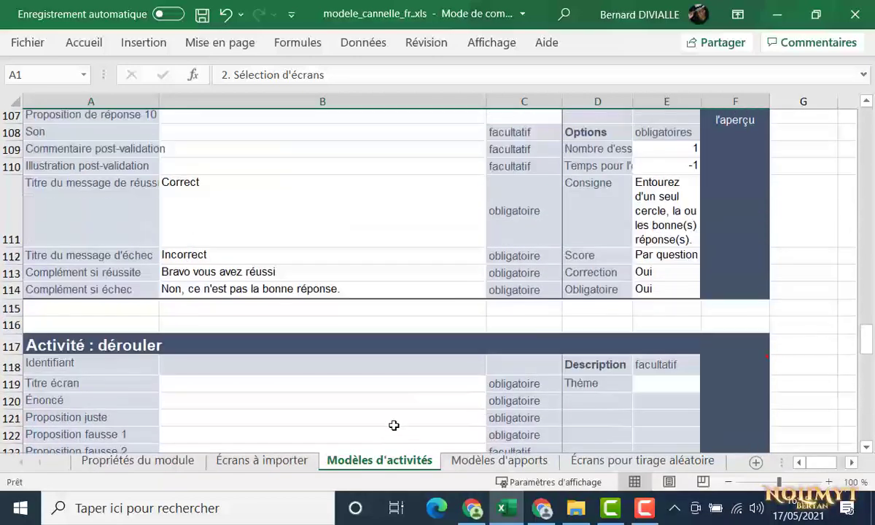
scroll(393, 425, "up", 6)
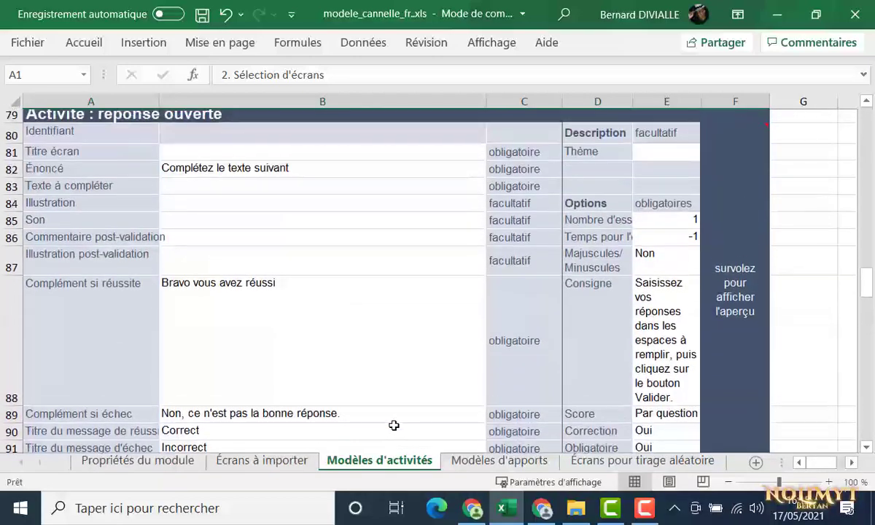
scroll(394, 425, "up", 9)
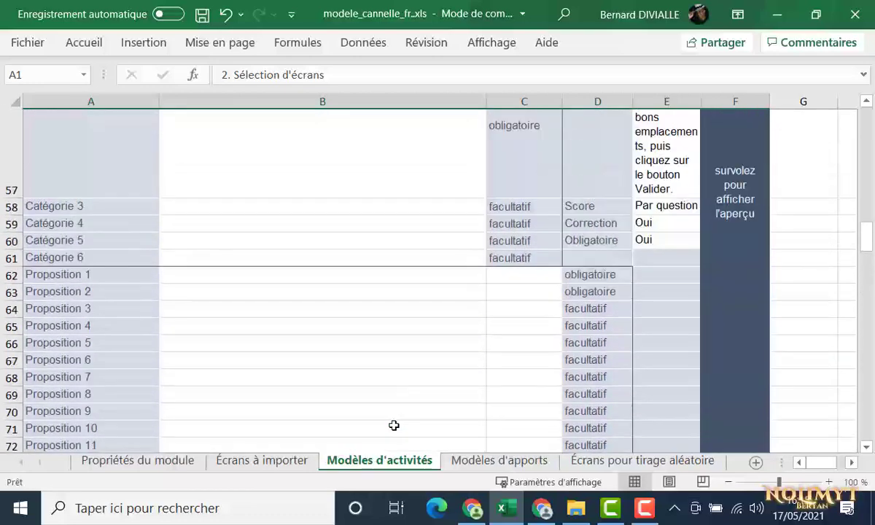
scroll(394, 425, "up", 8)
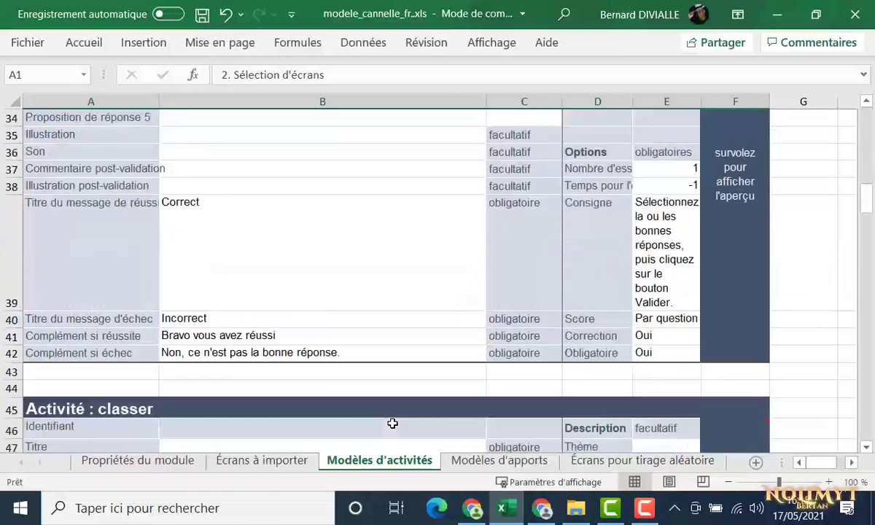
scroll(391, 424, "up", 3)
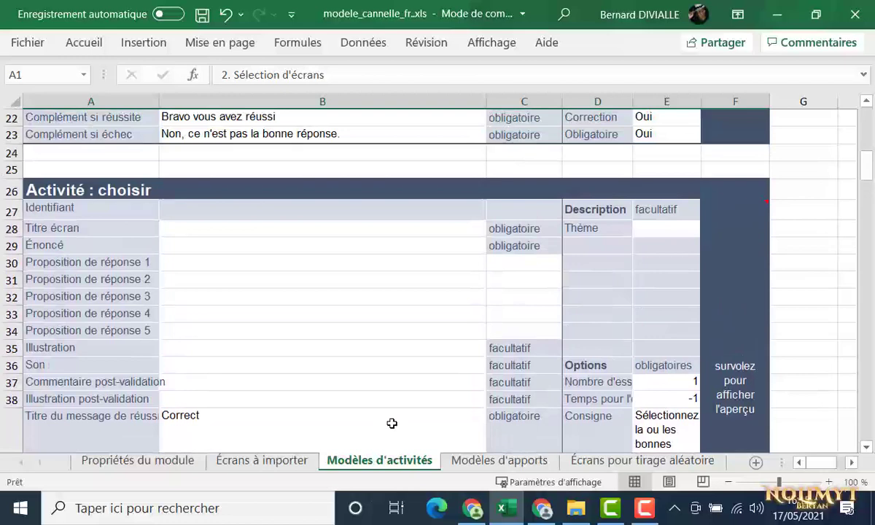
scroll(368, 291, "down", 1)
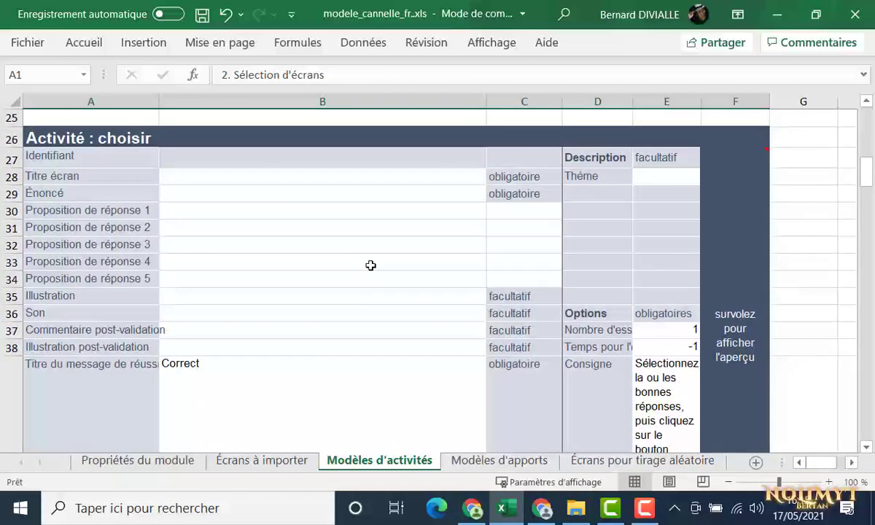
Select Proposition de réponse 1 (B30) to show its note: empty cells hidden, 60 characters maximum
left_click(375, 213)
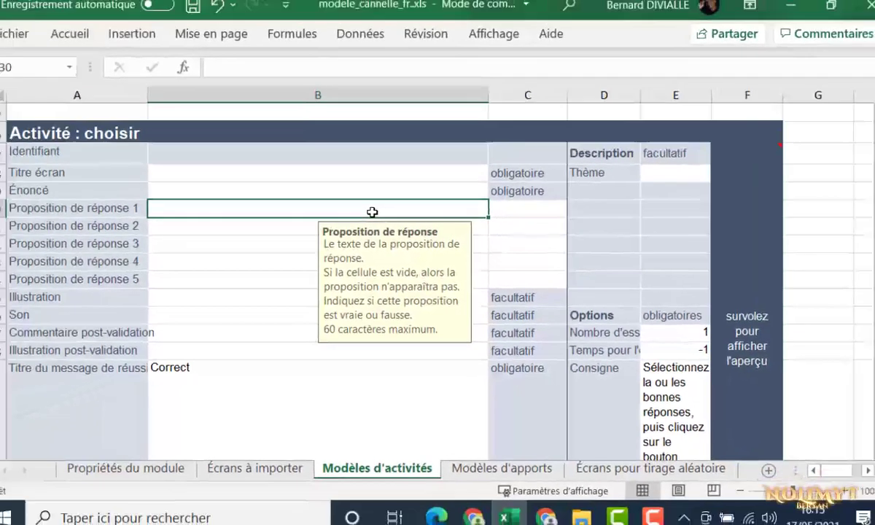
scroll(414, 339, "up", 1)
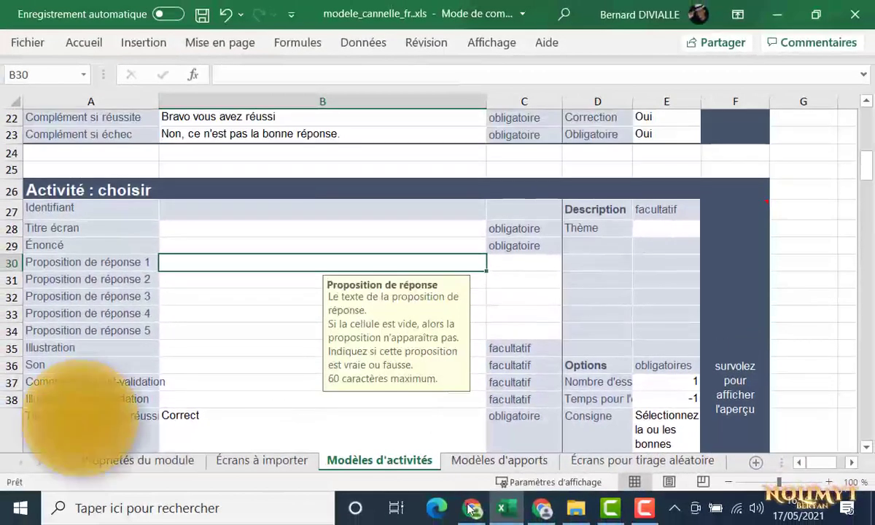
Bring Chrome to the Thaleia tab and scroll to the Connectez-vous sign-in and account-creation options
left_click(470, 512)
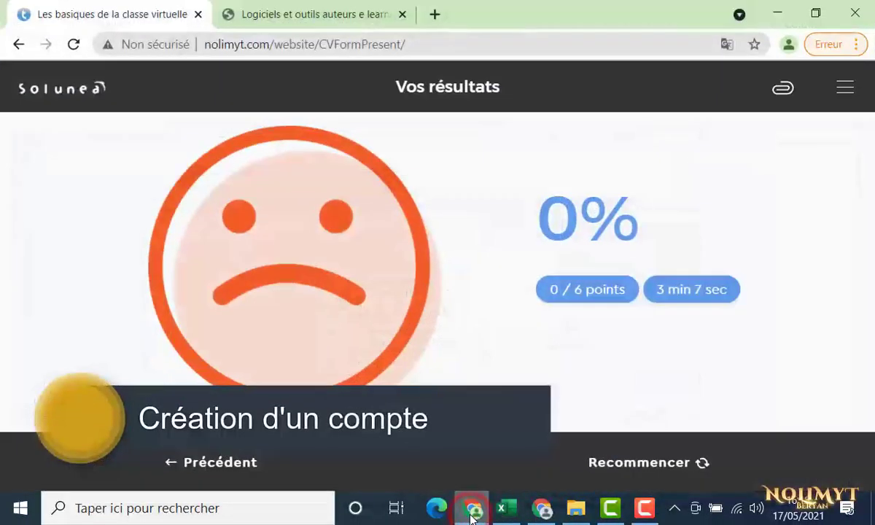
left_click(339, 17)
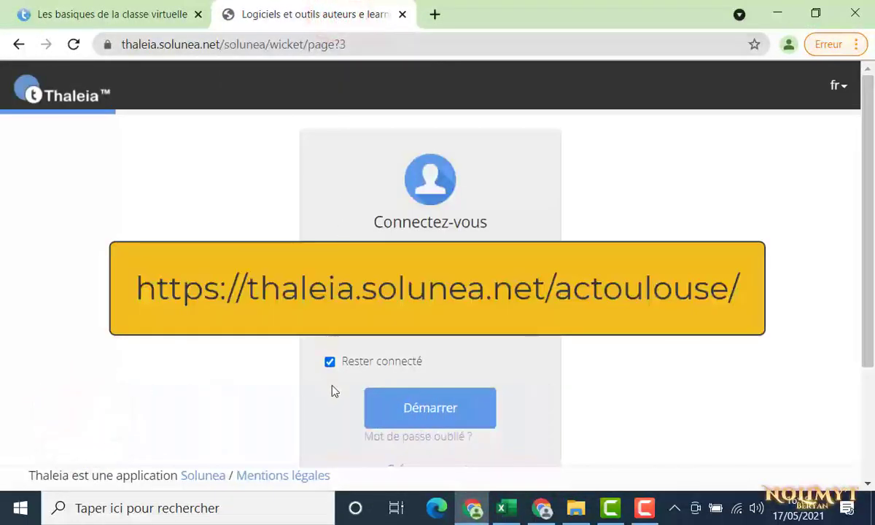
scroll(335, 400, "down", 1)
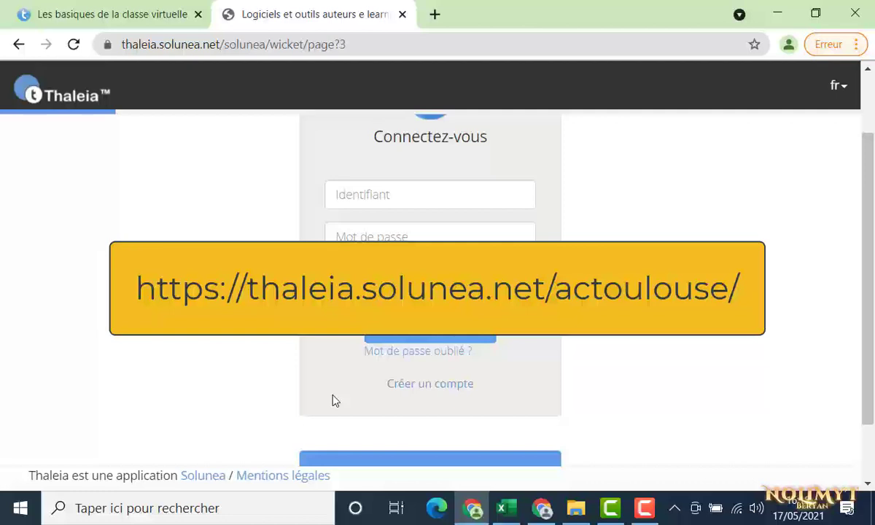
Register a new Thaleia account with the suggested e-mail address via Créer le compte
left_click(407, 387)
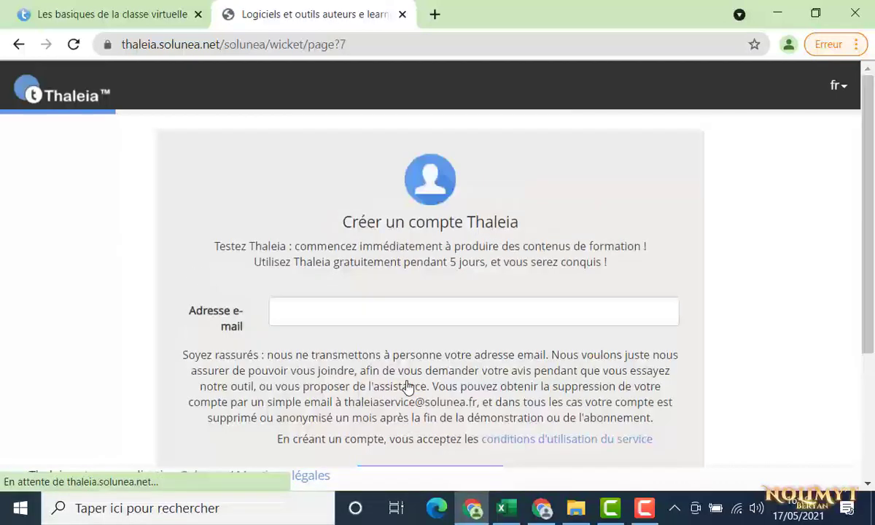
left_click(320, 311)
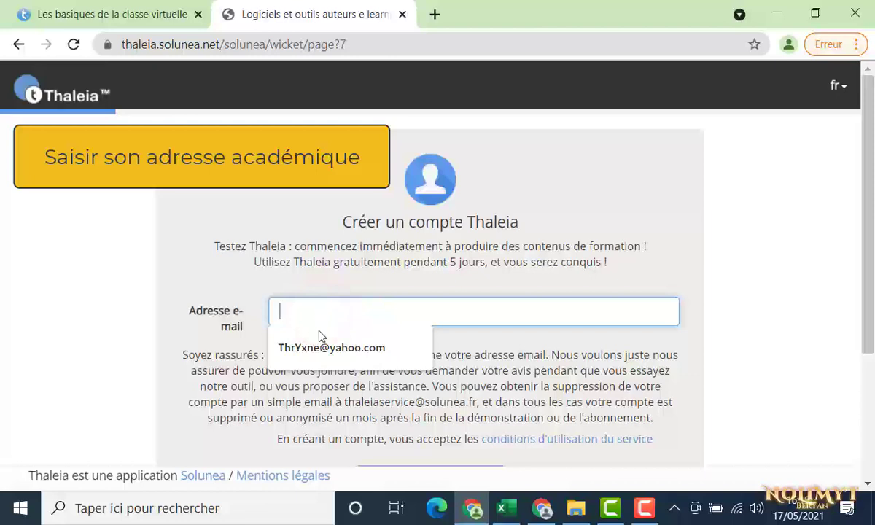
left_click(319, 344)
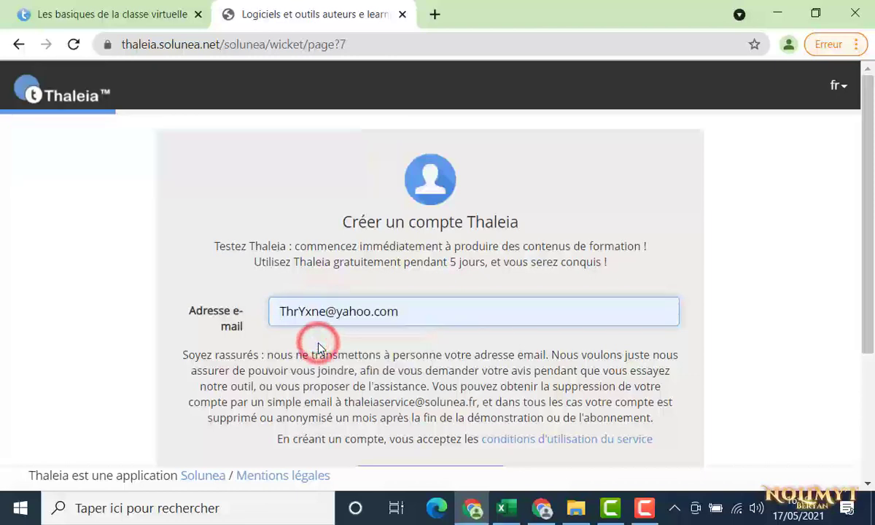
scroll(318, 348, "down", 1)
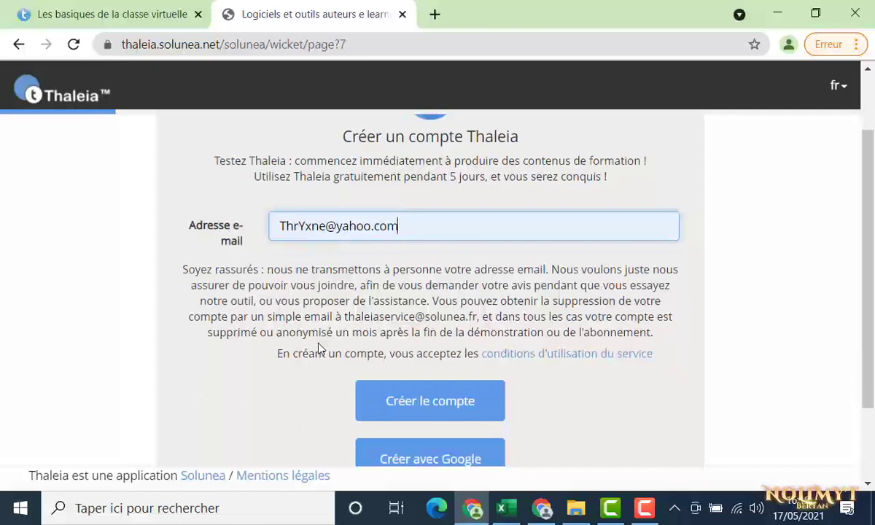
left_click(371, 401)
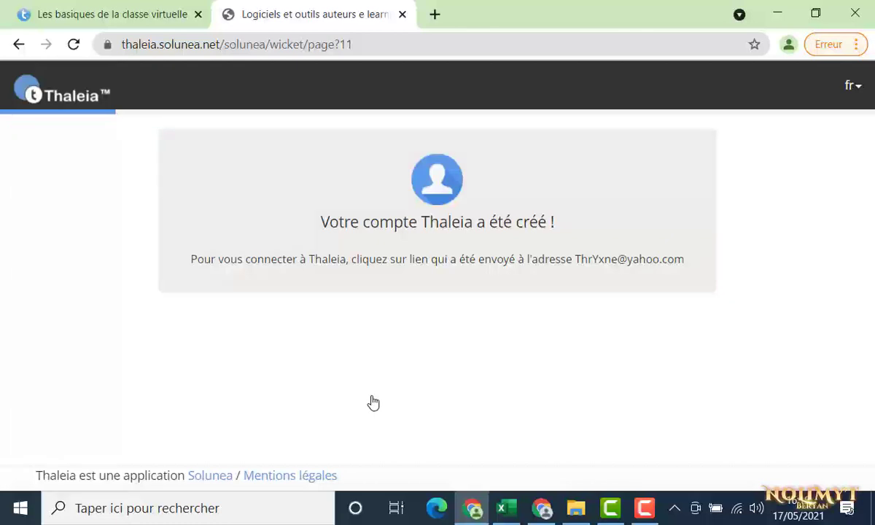
Sign in to Thaleia, open PRODUIRE > Écrans de présentation, and scroll to its Excel-file steps
left_click(544, 509)
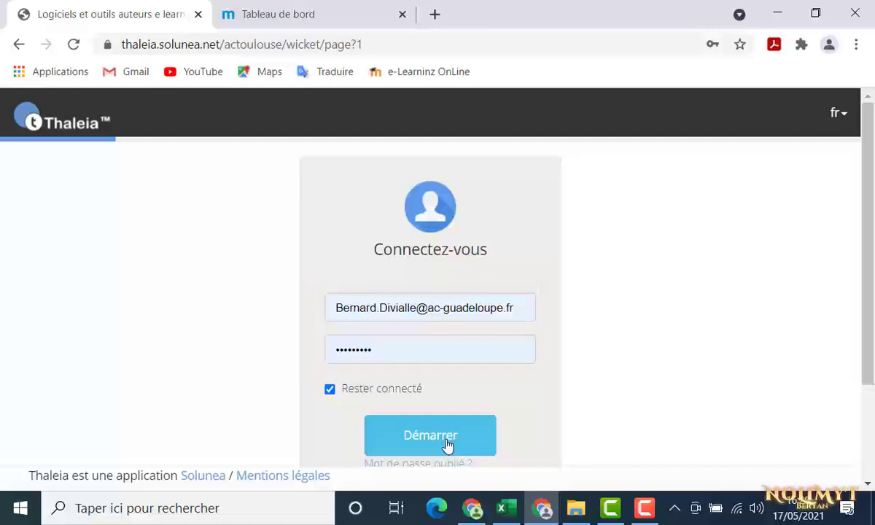
left_click(447, 441)
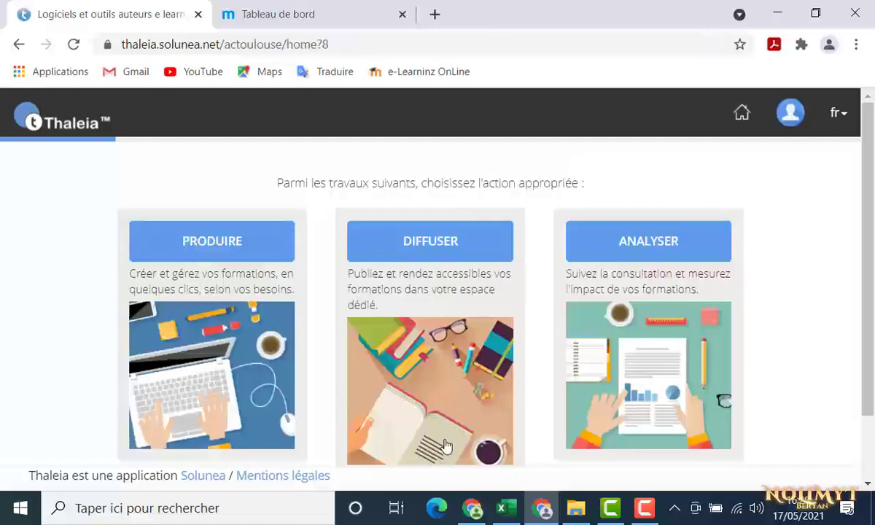
left_click(244, 251)
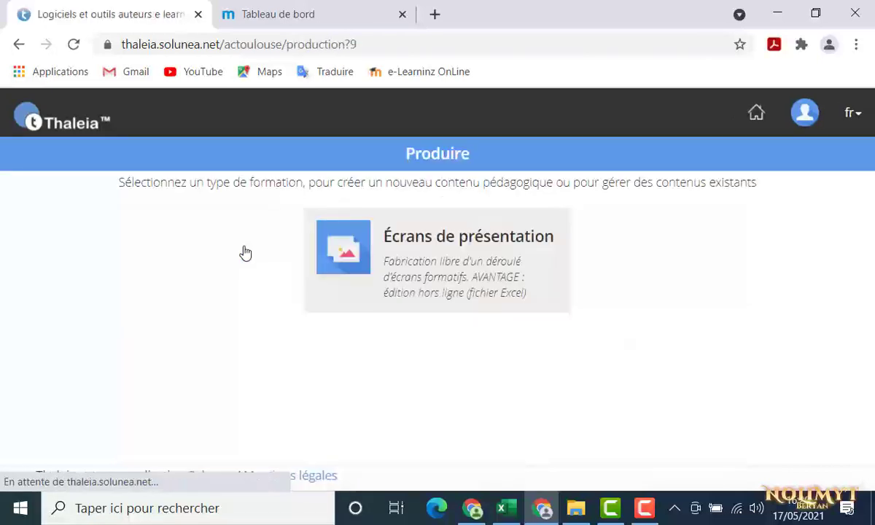
left_click(346, 272)
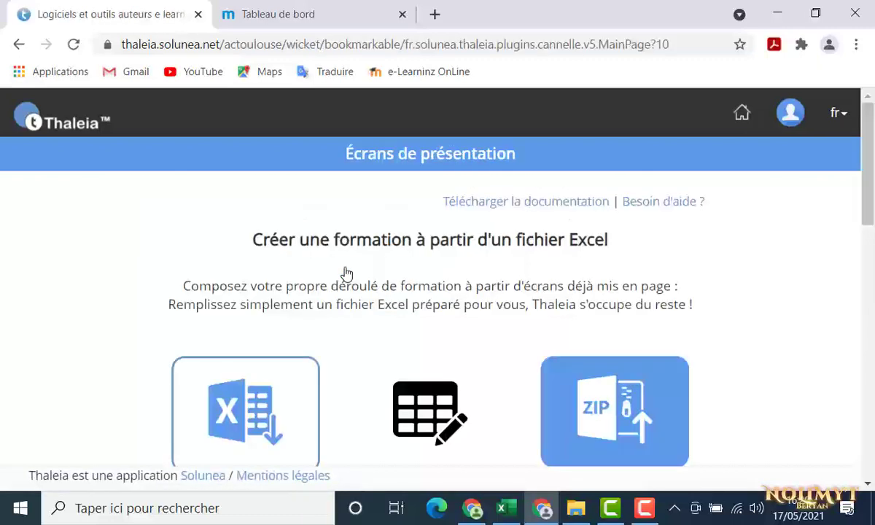
scroll(346, 273, "down", 2)
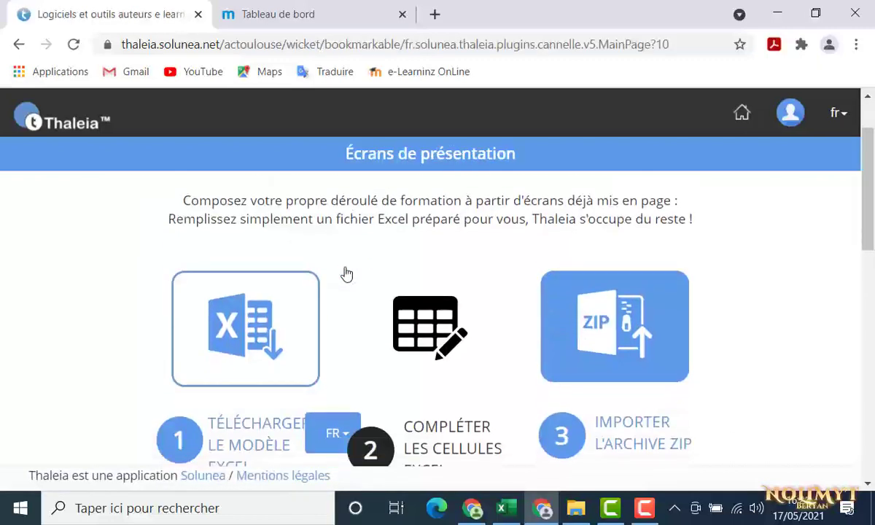
scroll(346, 273, "down", 2)
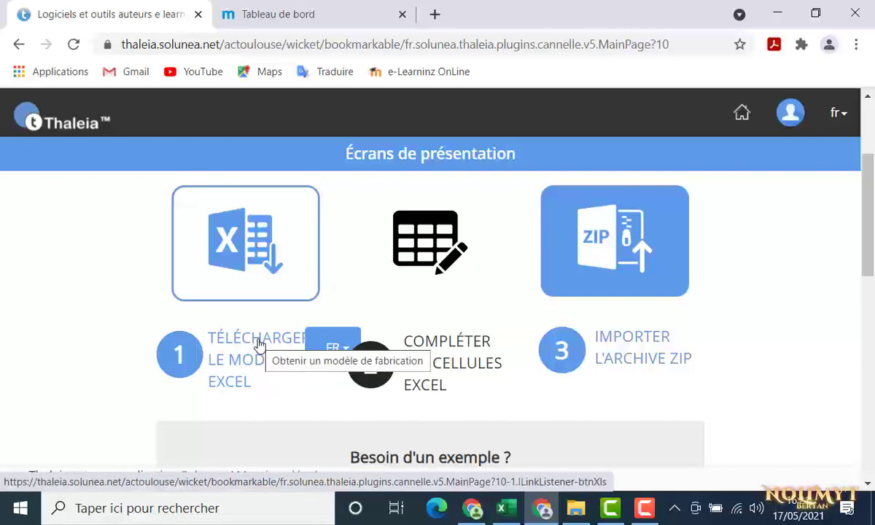
Download modele_cannelle_fr.xls from Thaleia and open Documents in File Explorer
left_click(258, 344)
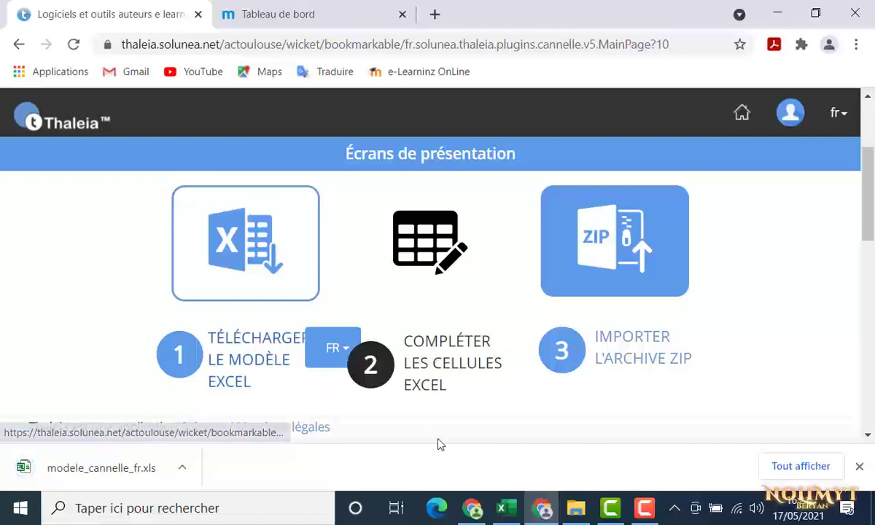
left_click(586, 514)
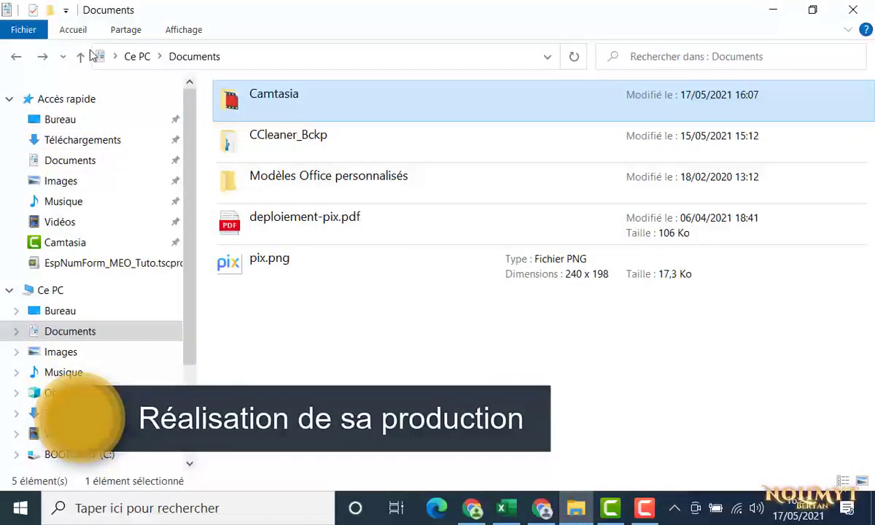
Create a folder named mon1erprojet in Documents, then go to Téléchargements
left_click(74, 32)
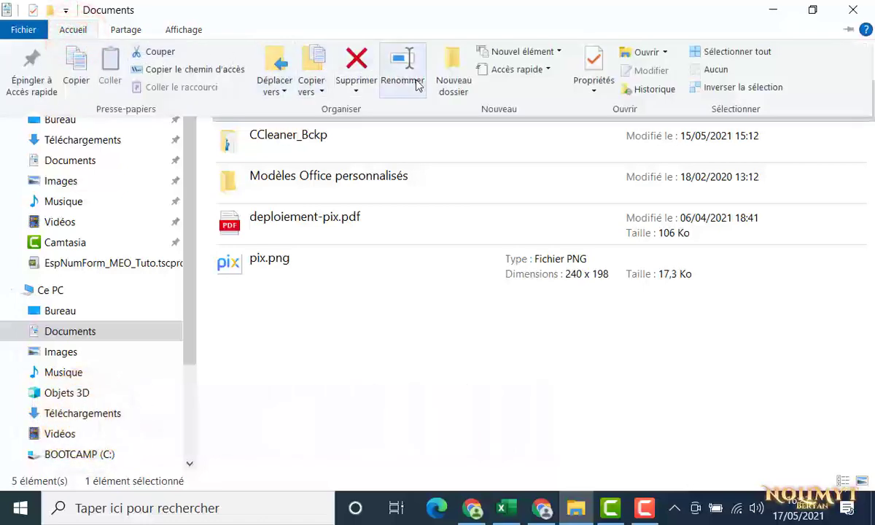
left_click(444, 79)
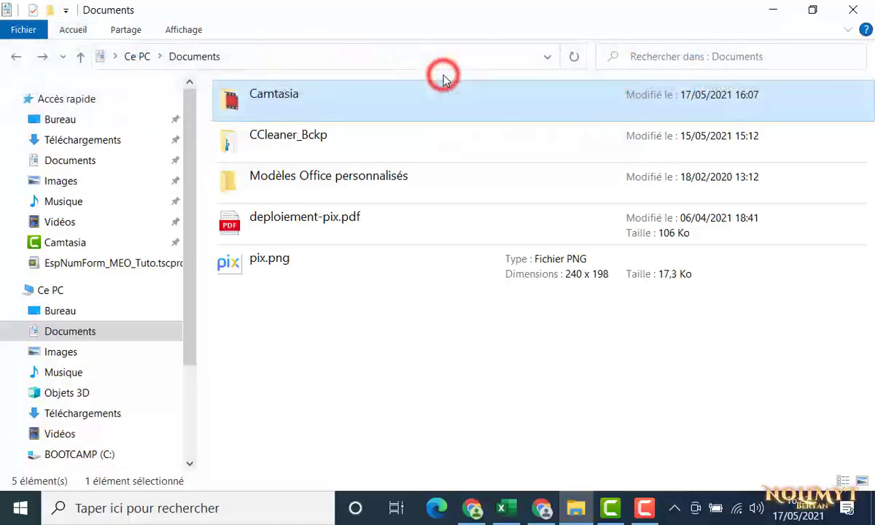
type("mon1er")
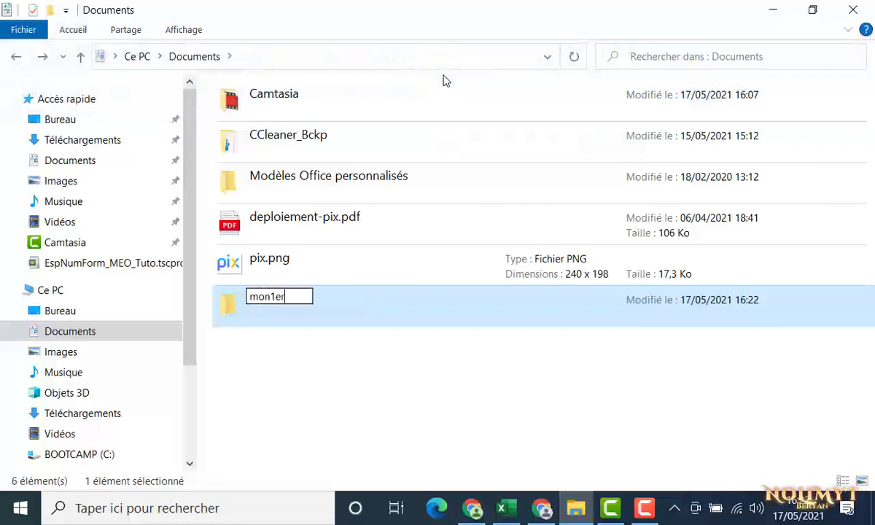
type("projet")
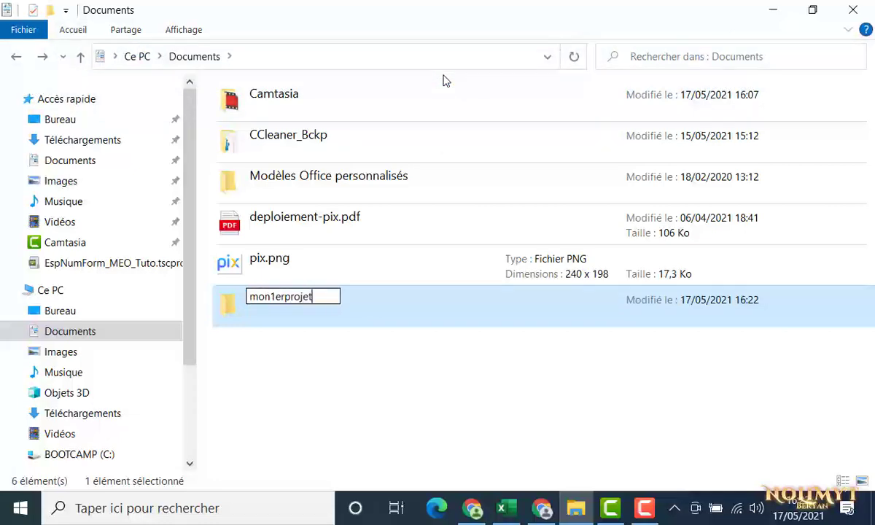
key("Return")
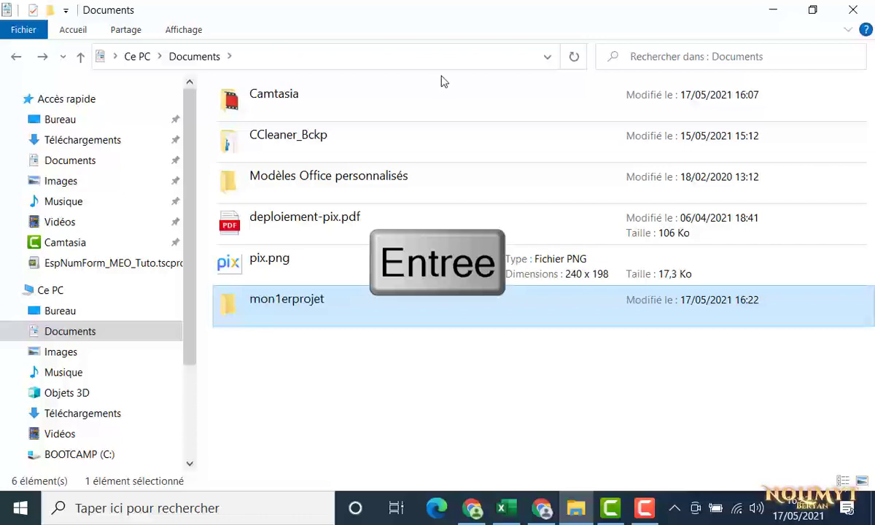
left_click(115, 143)
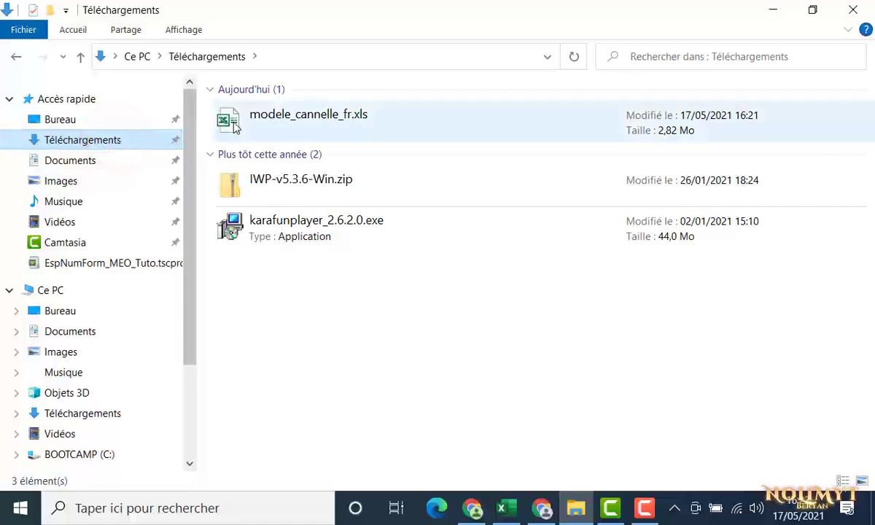
Move modele_cannelle_fr.xls, deploiement-pix.pdf and pix.png into mon1erprojet and open that folder
mouse_move(235, 128)
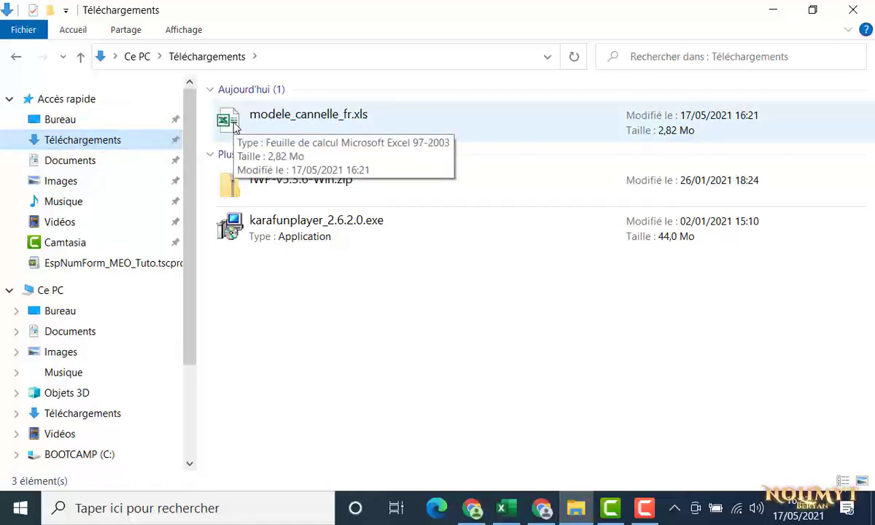
left_click_drag(234, 128, 97, 164)
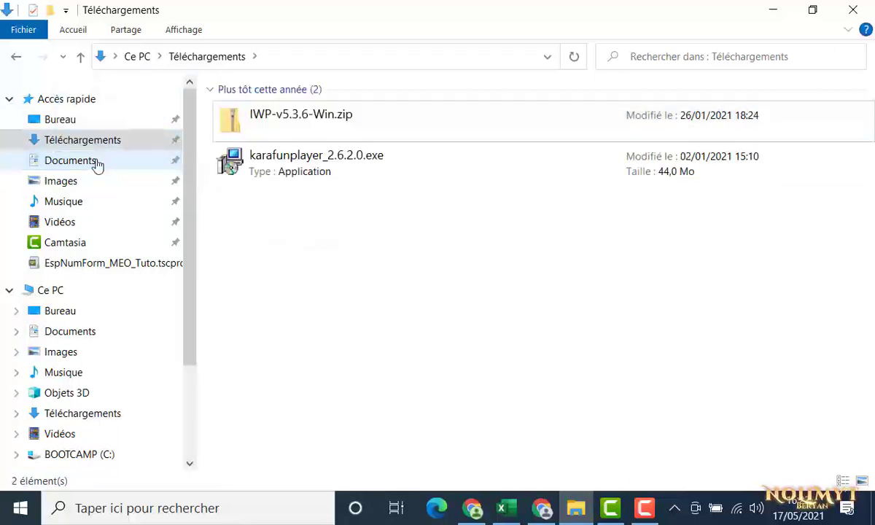
left_click(97, 164)
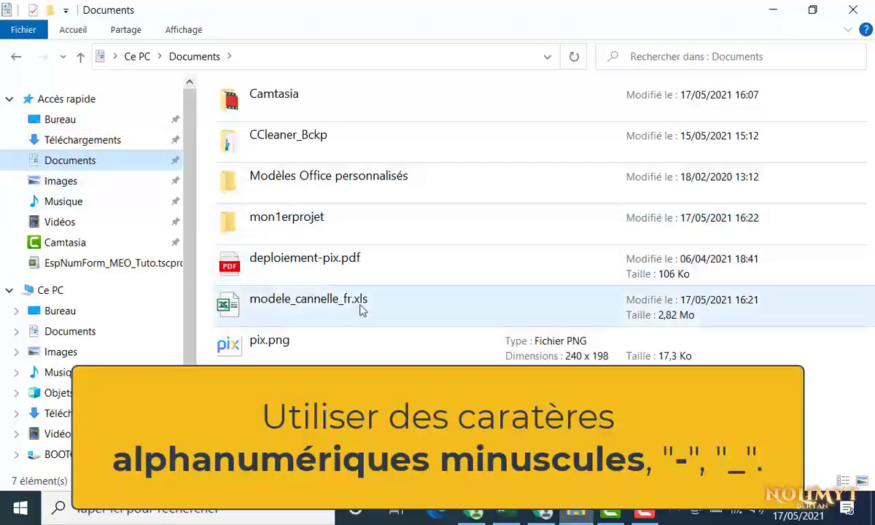
left_click_drag(363, 301, 300, 222)
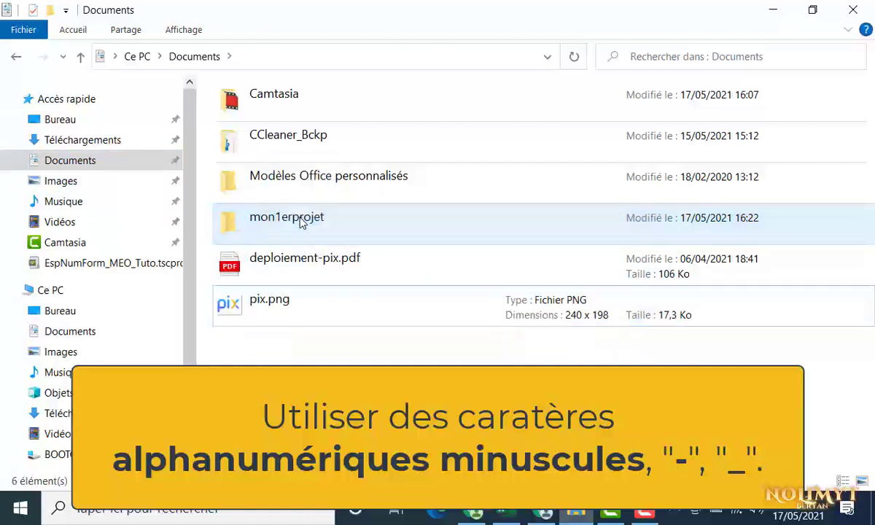
left_click_drag(303, 268, 285, 235)
left_click(304, 260)
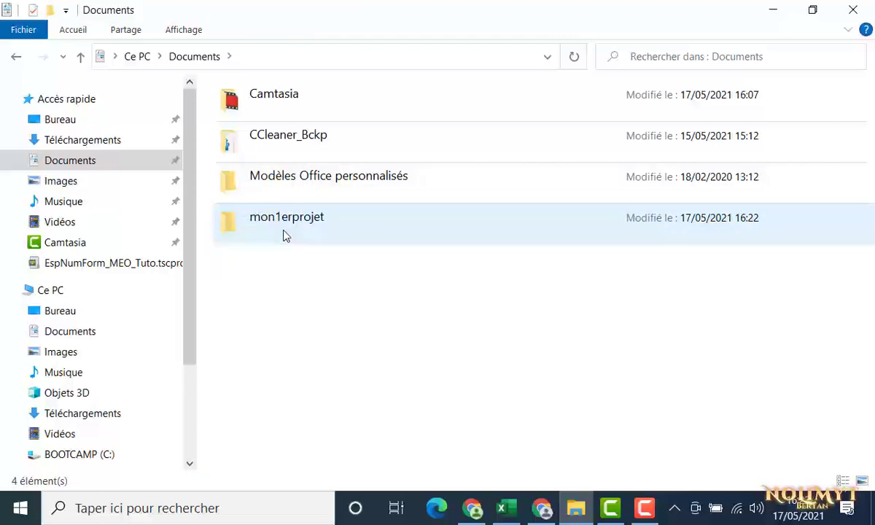
double_click(285, 235)
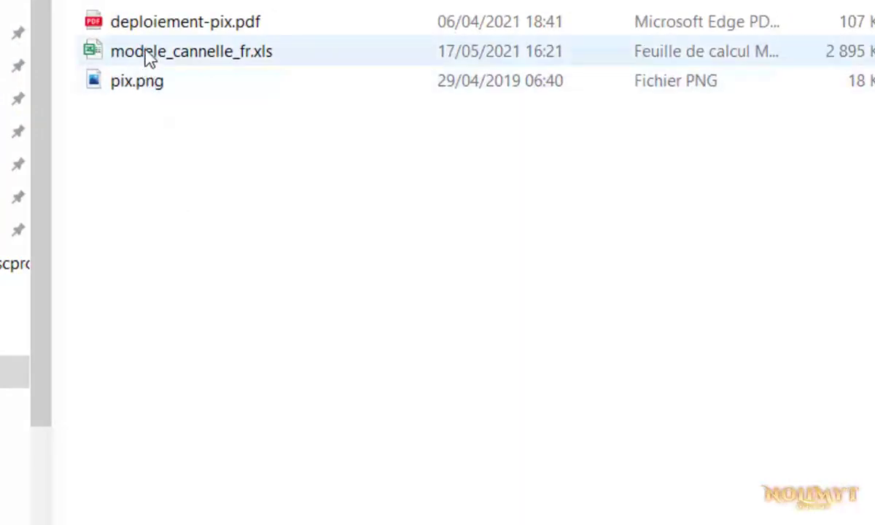
Open modele_cannelle_fr.xls in Excel, enable editing, and select the title cell B5
double_click(146, 54)
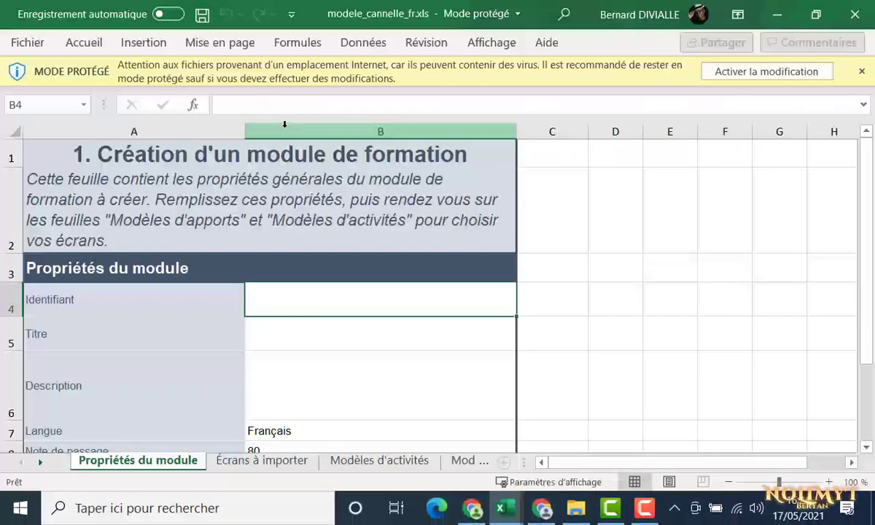
left_click(718, 70)
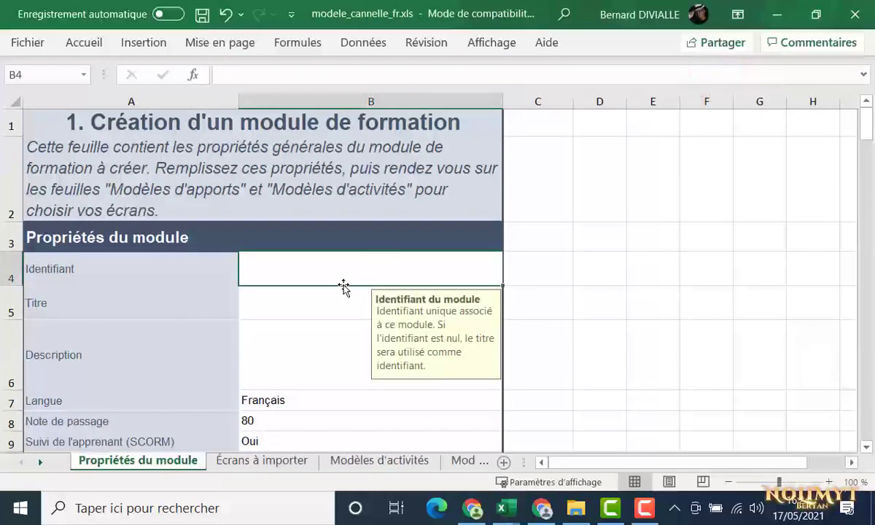
left_click(326, 304)
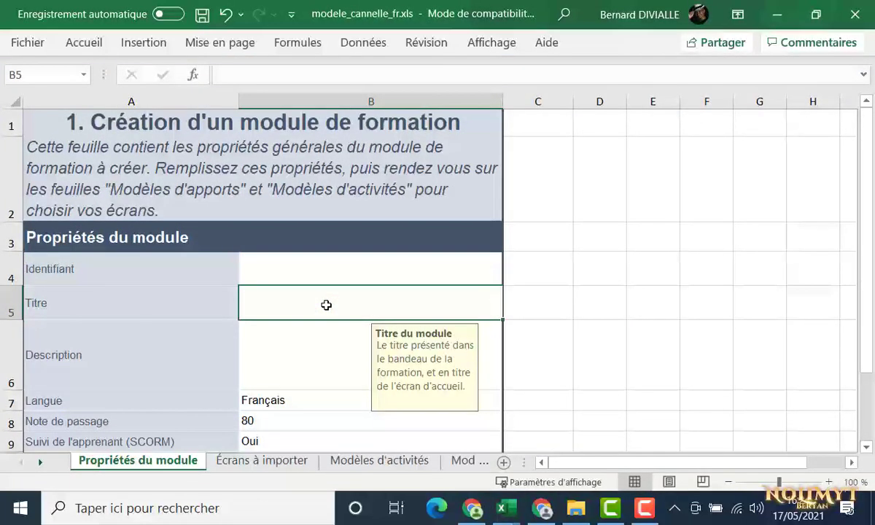
Enter 'Présentation Pix' as the title in B5 and 70 as the pass mark in B8
type("Prése")
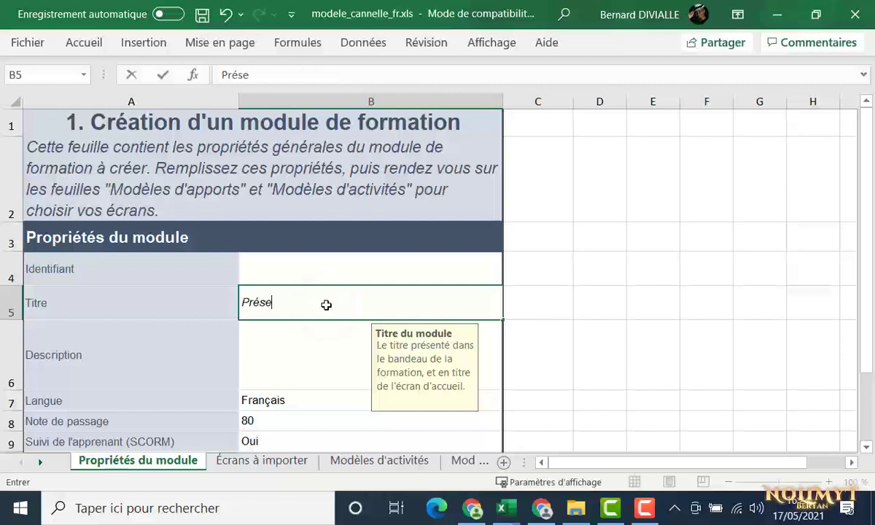
type("ntation Pix")
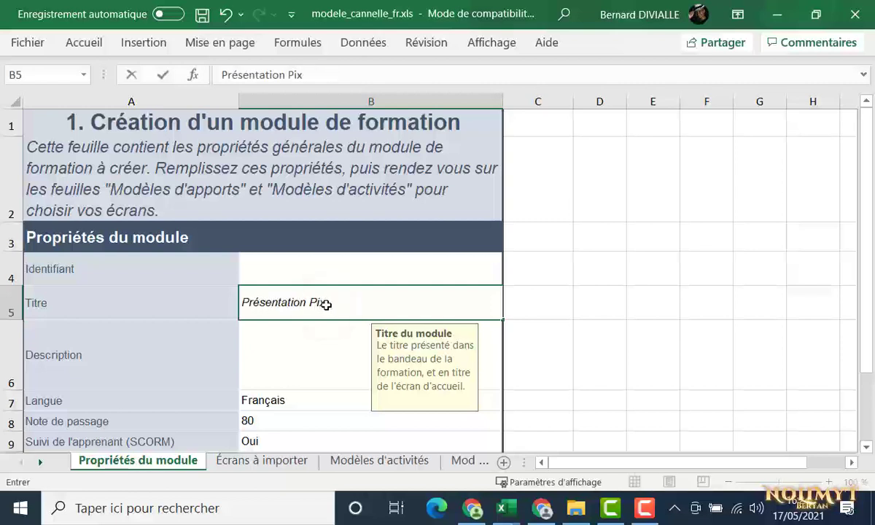
left_click(309, 423)
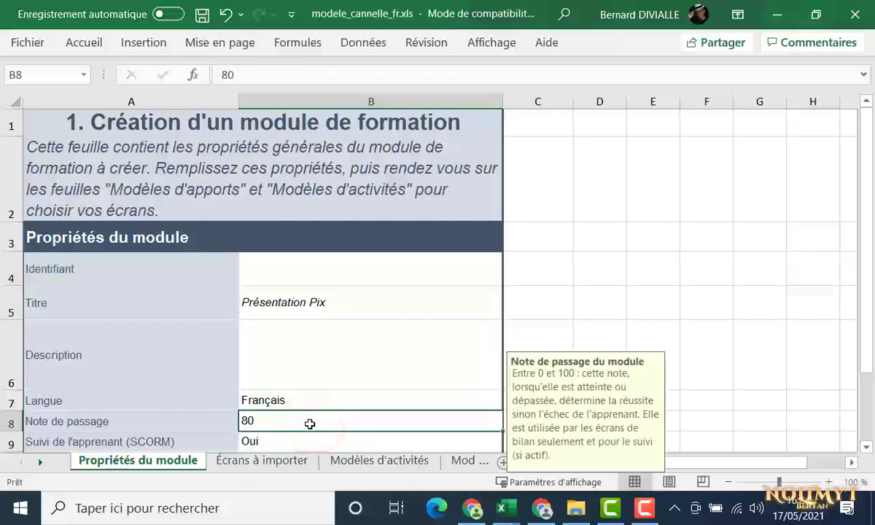
type("70")
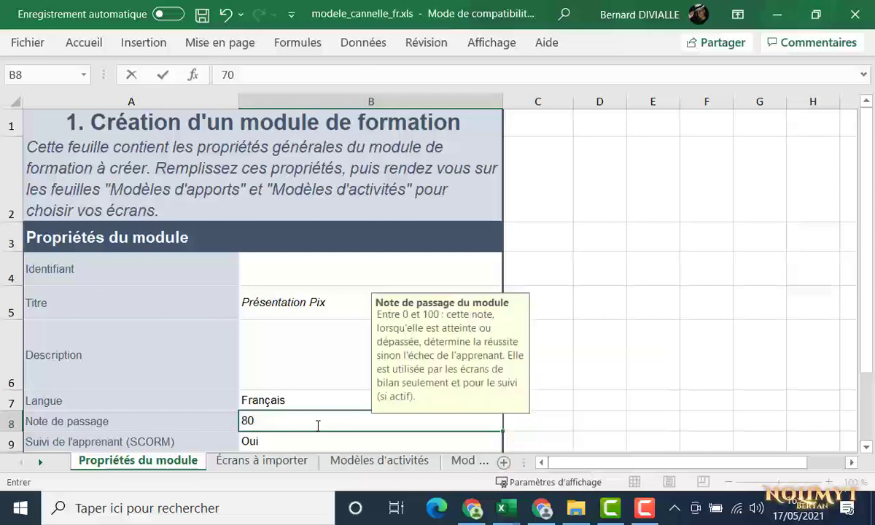
scroll(317, 426, "down", 1)
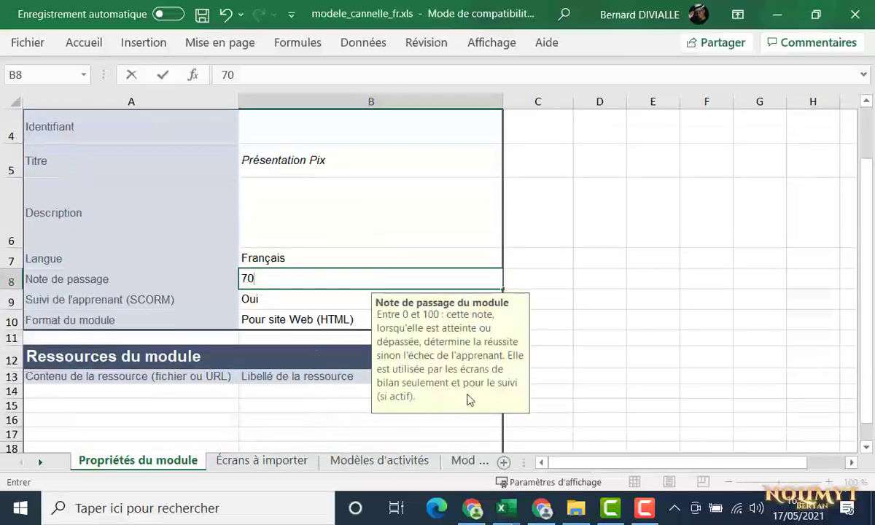
left_click(548, 355)
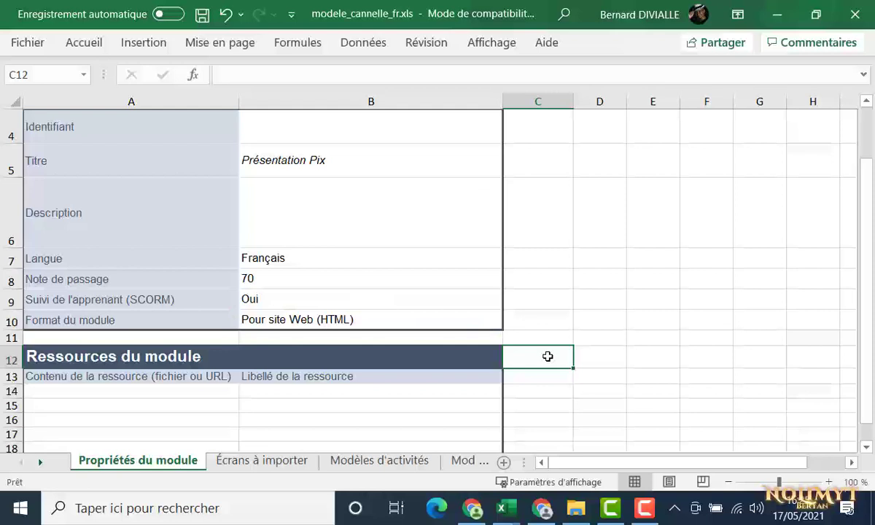
Copy the full name deploiement-pix.pdf, extension included, from its rename field in mon1erprojet
left_click(576, 512)
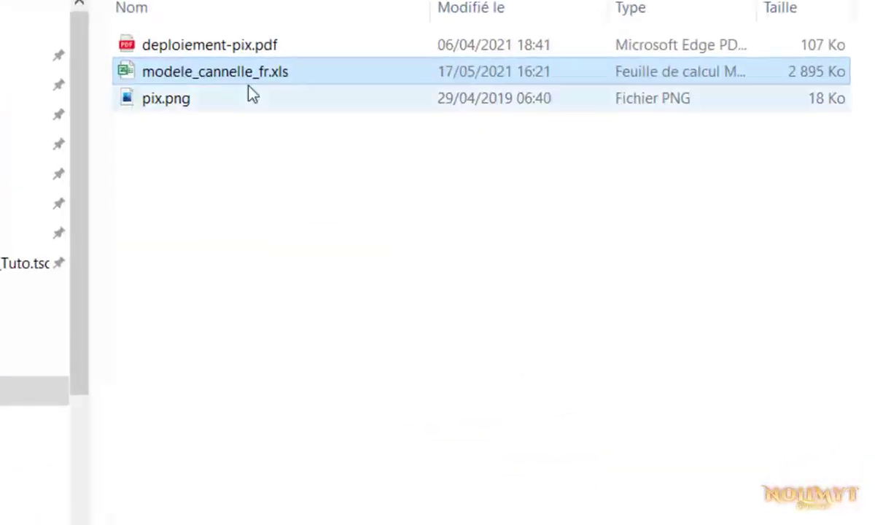
right_click(199, 35)
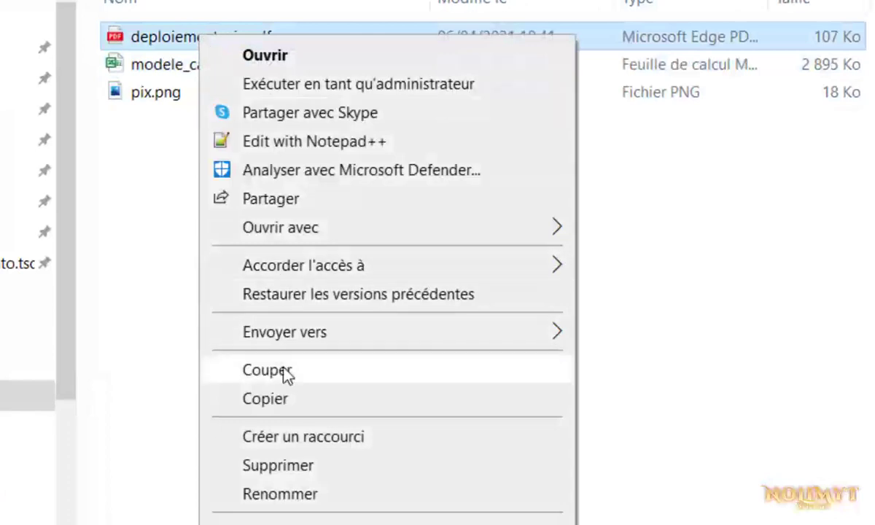
left_click(290, 493)
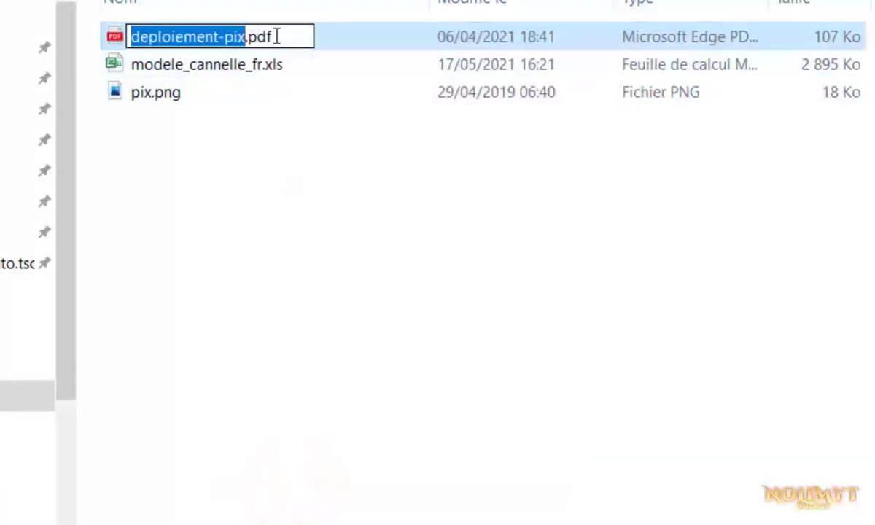
left_click_drag(277, 37, 131, 46)
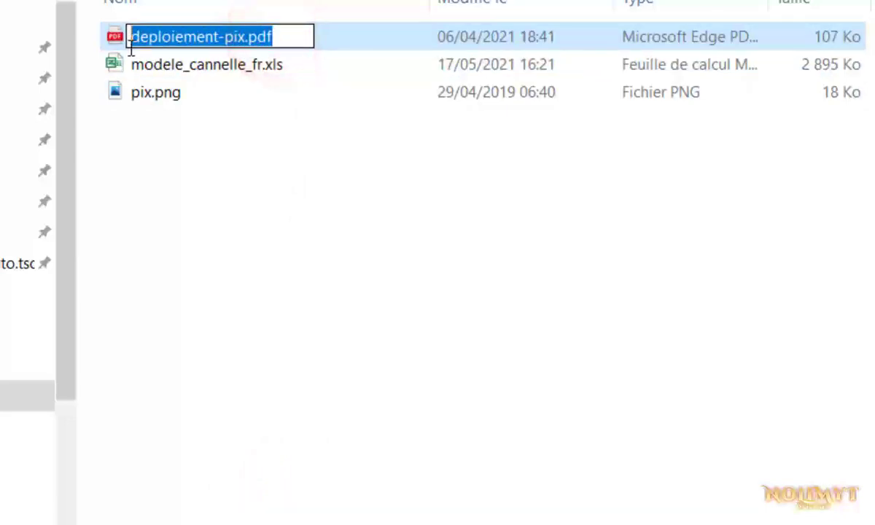
key("ctrl+c")
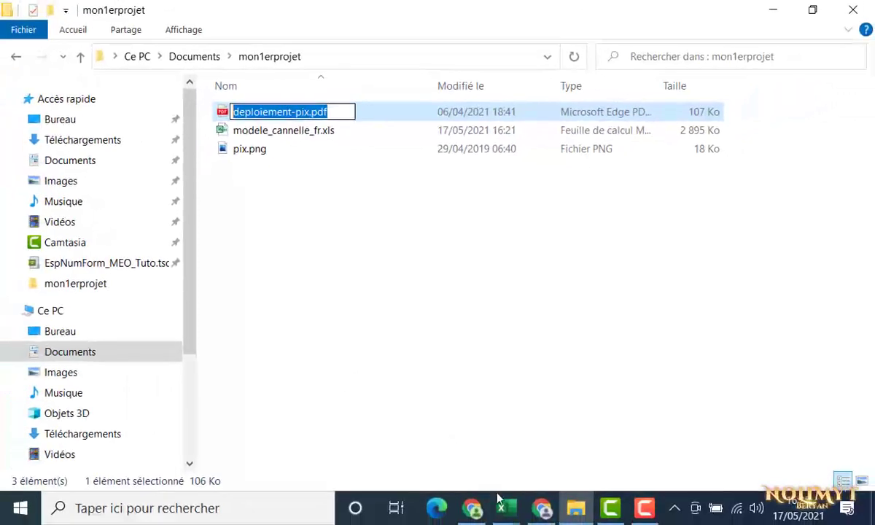
mouse_move(516, 523)
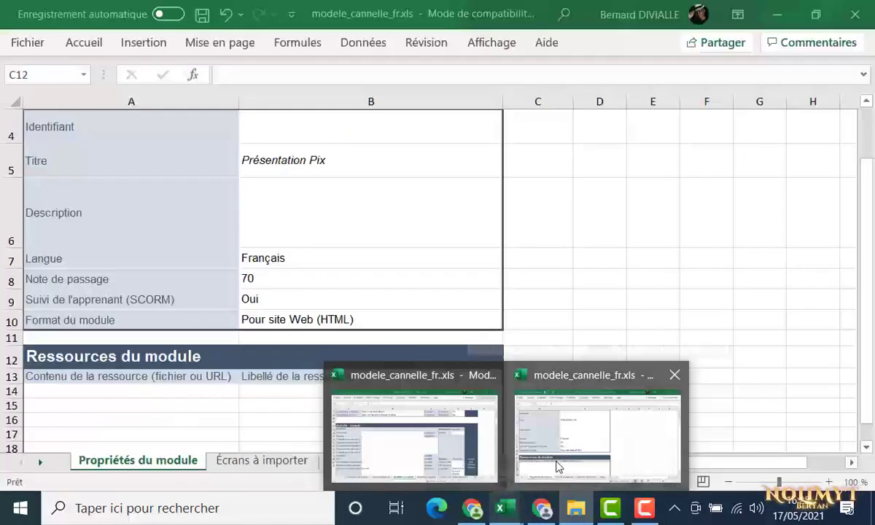
Paste deploiement-pix.pdf into A14, label it 'Déploiement de Pix' in B14, and widen the sheet tabs
left_click(556, 463)
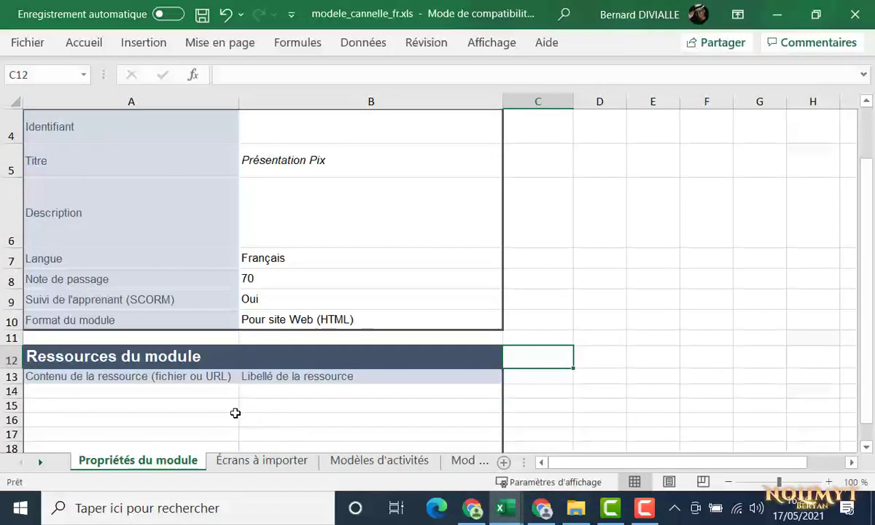
left_click(167, 390)
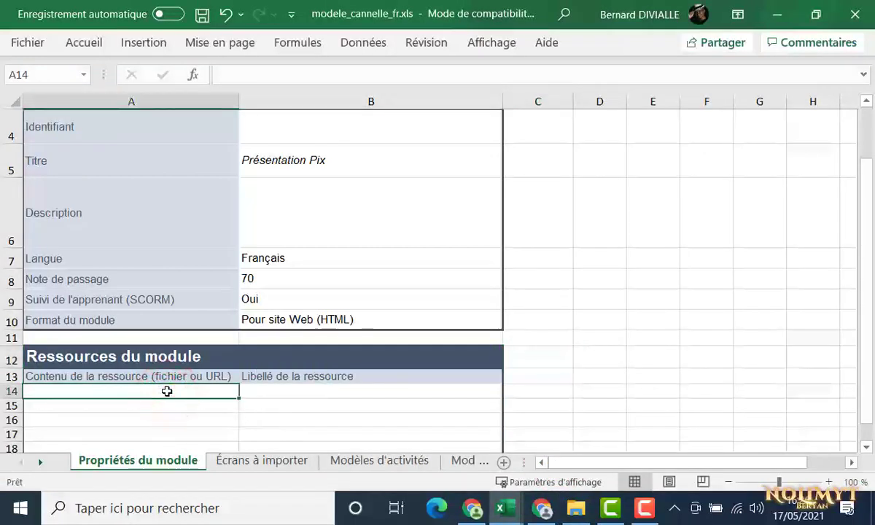
key("ctrl+v")
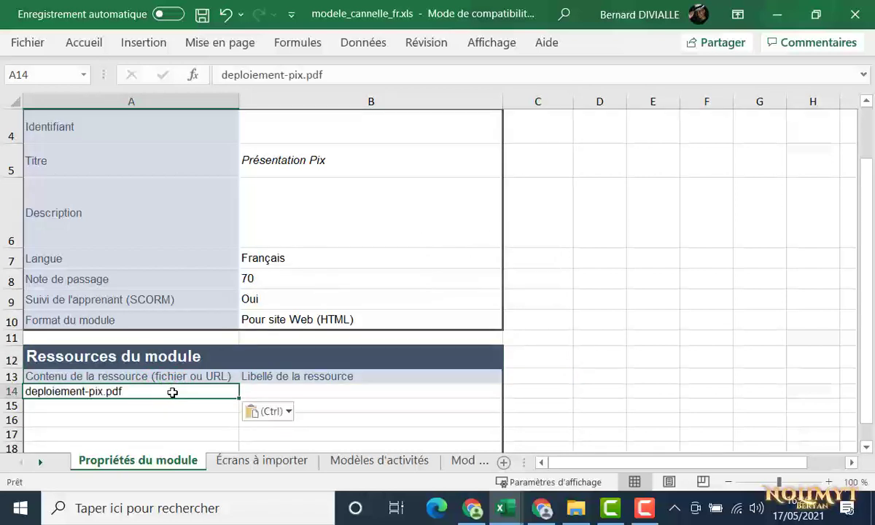
left_click(254, 393)
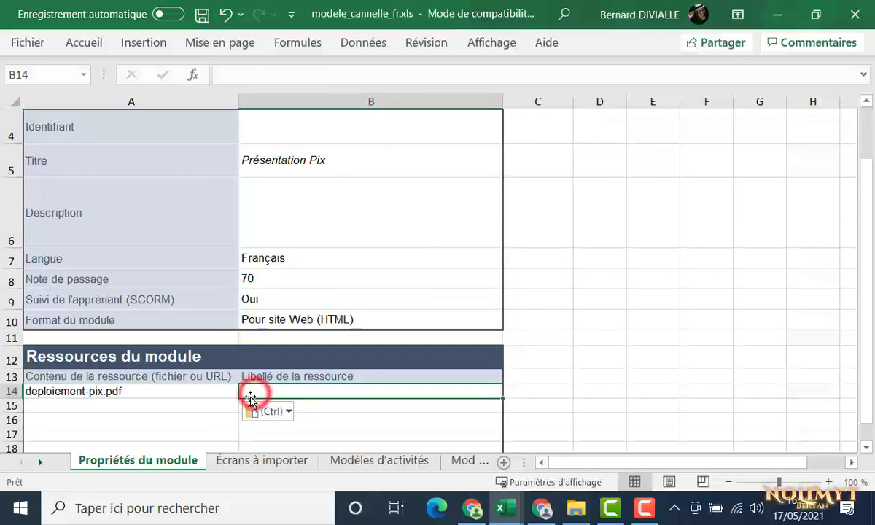
type("Déploie")
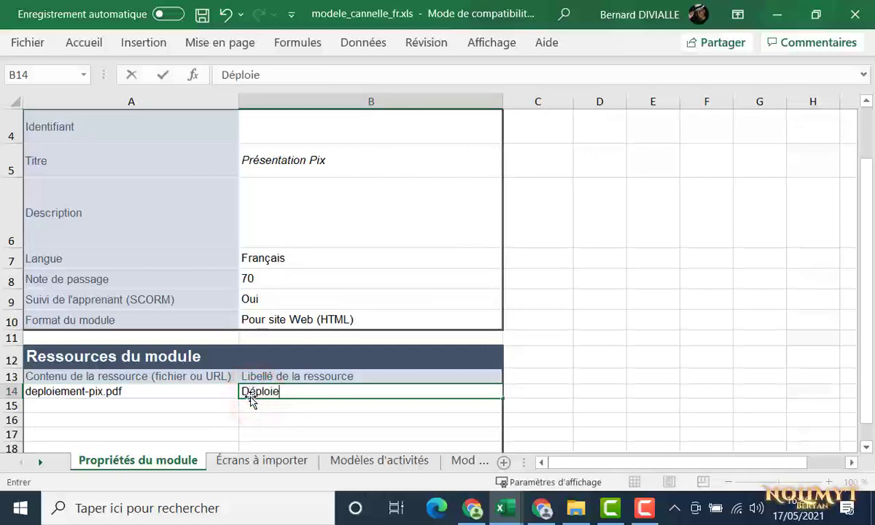
type("ment de Pi")
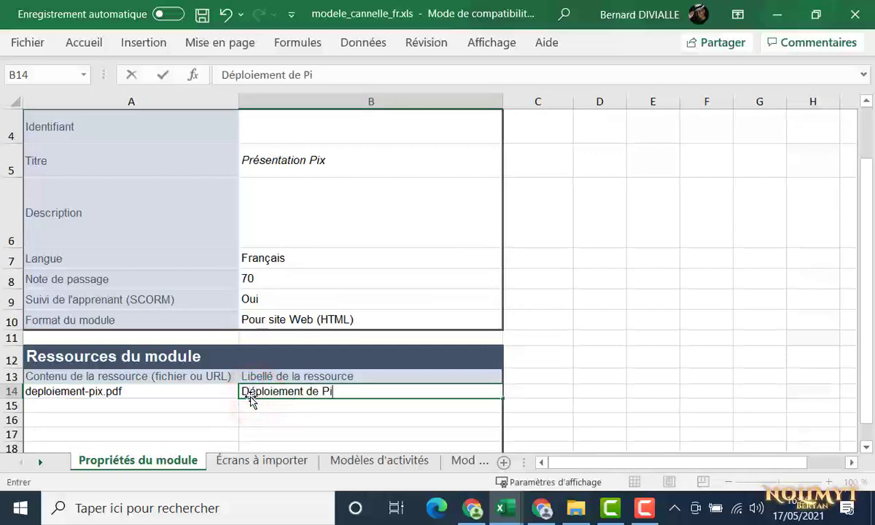
type("x")
key("Return")
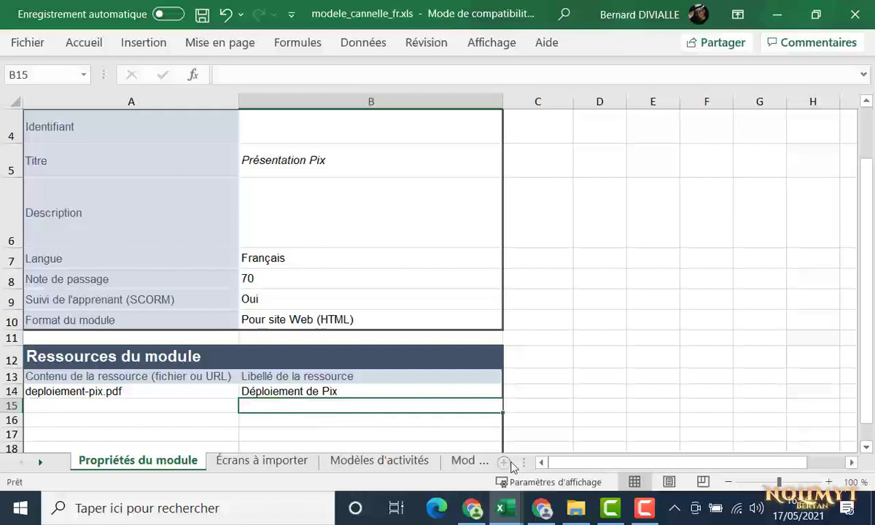
left_click_drag(523, 462, 782, 456)
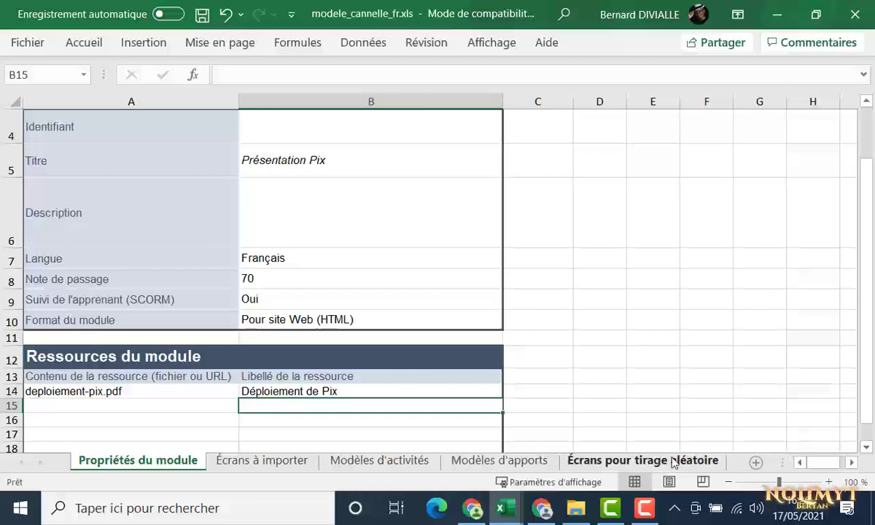
Copy the Apport : Titrage template from Modèles d'apports and paste it at A4 of Écrans à importer
left_click(531, 467)
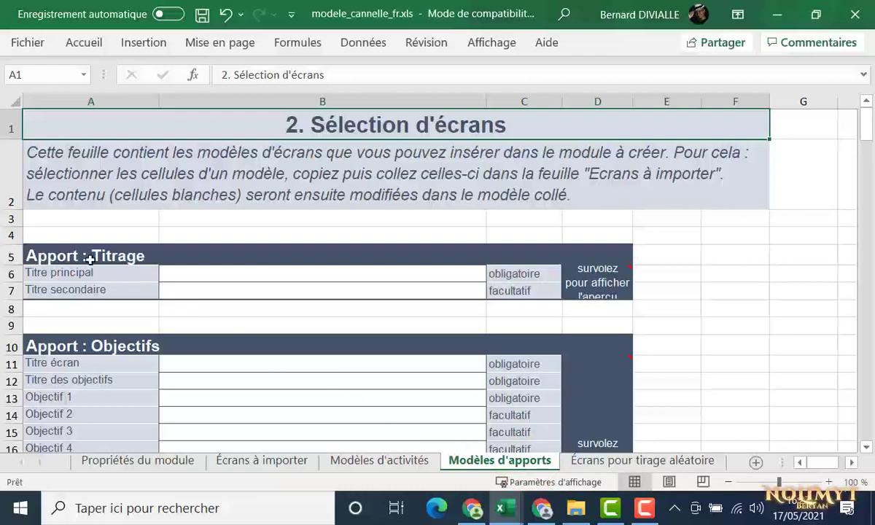
left_click_drag(64, 256, 67, 272)
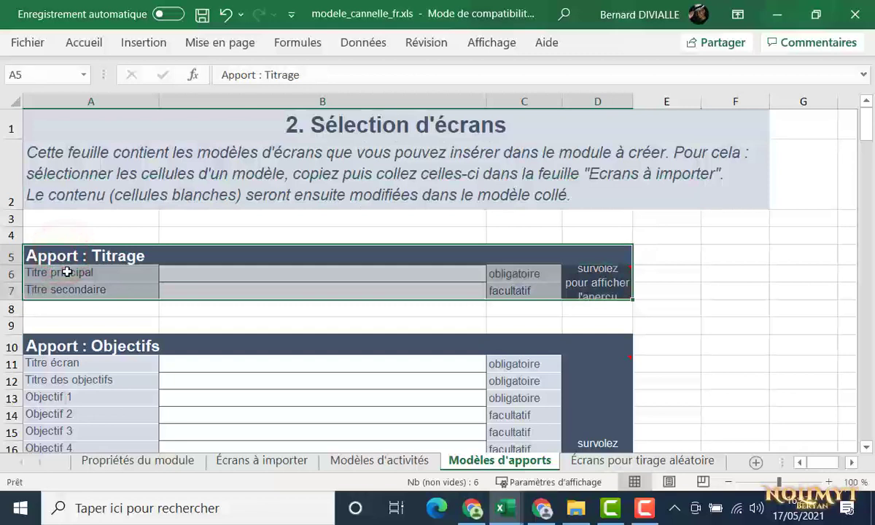
key("ctrl+c")
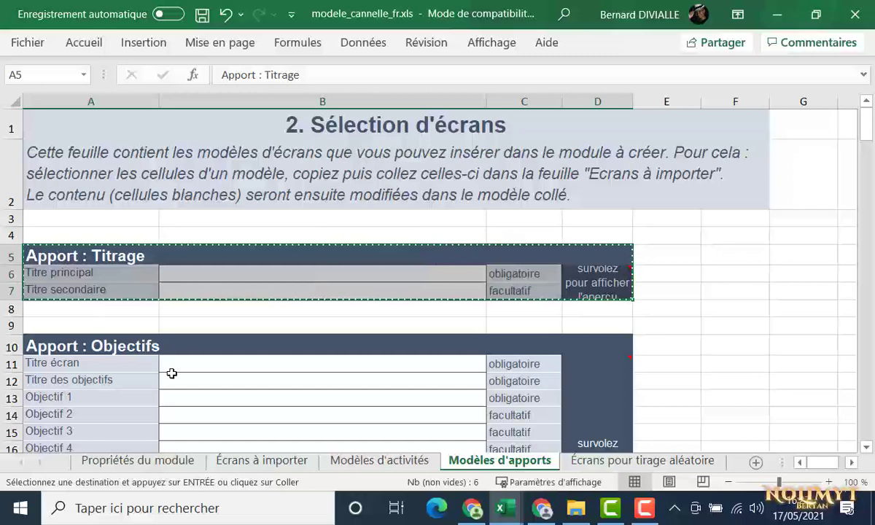
left_click(236, 462)
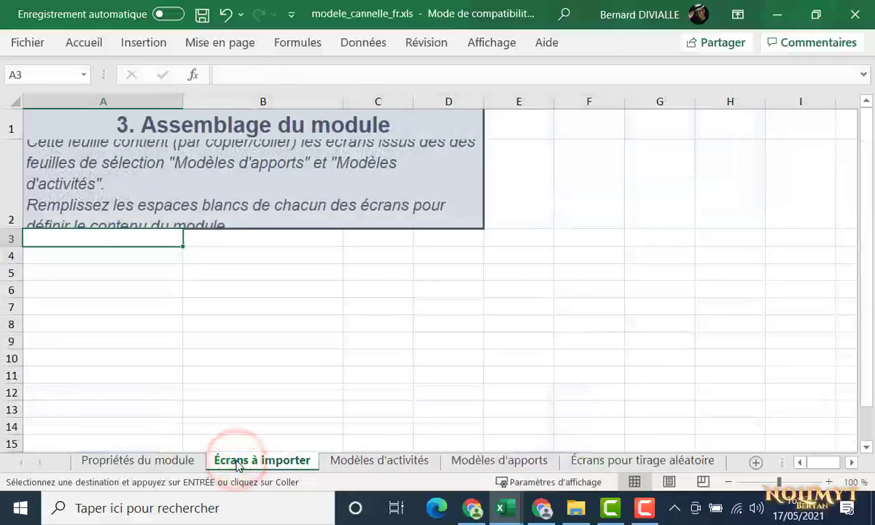
left_click(84, 254)
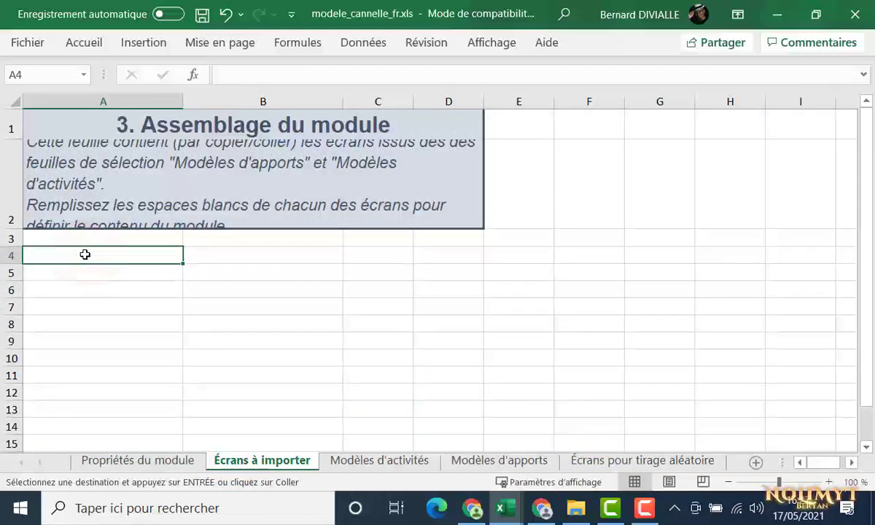
key("ctrl+v")
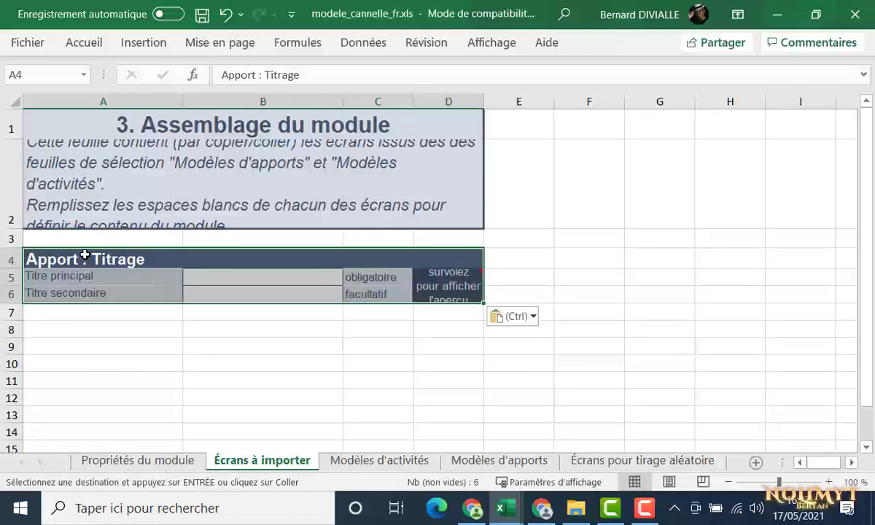
Enter 'Présentation Pix' as the Titrage main title in B5, then show the Modèles d'activités sheet
left_click(201, 277)
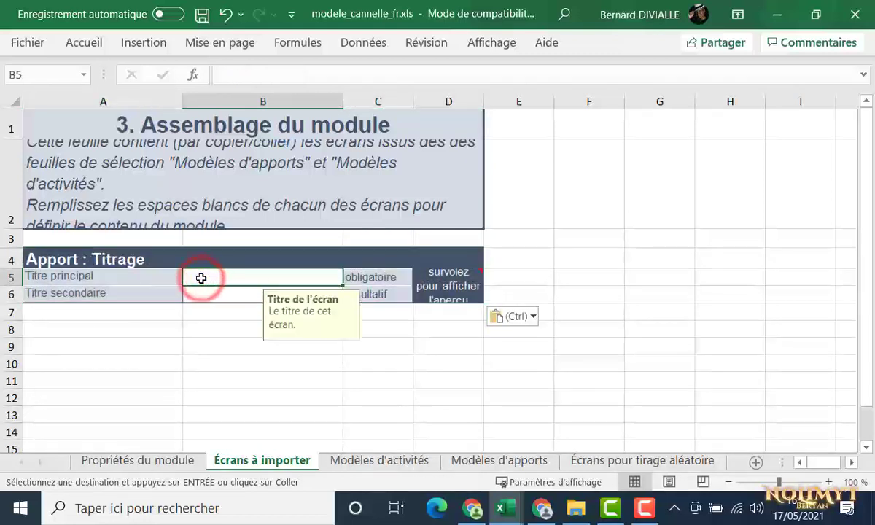
type("Présent")
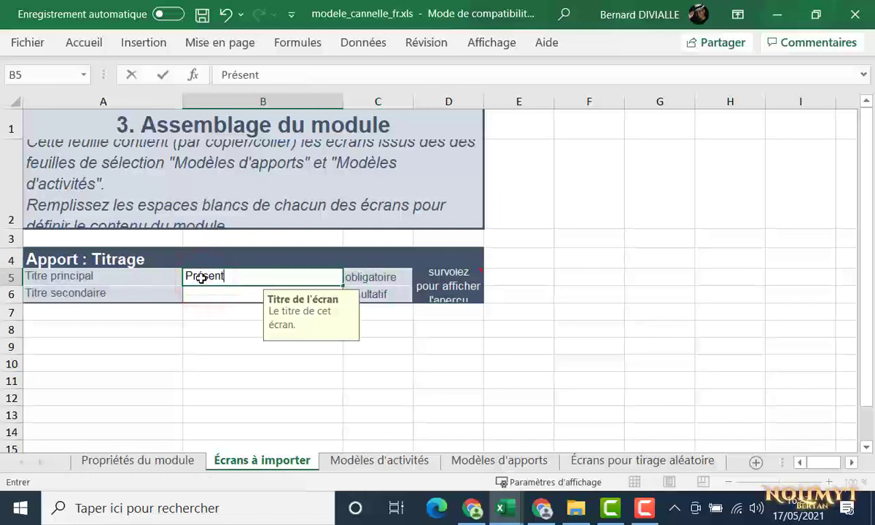
type("ation P")
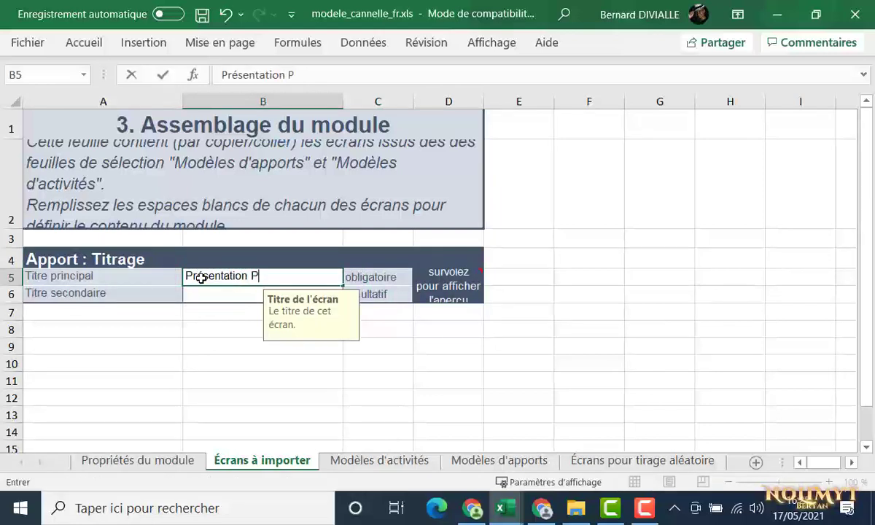
type("ix")
key("Return")
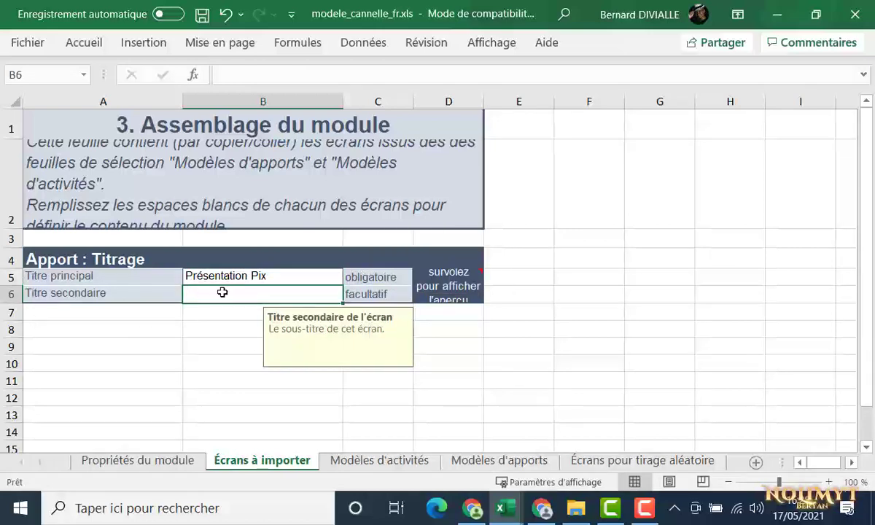
left_click(366, 460)
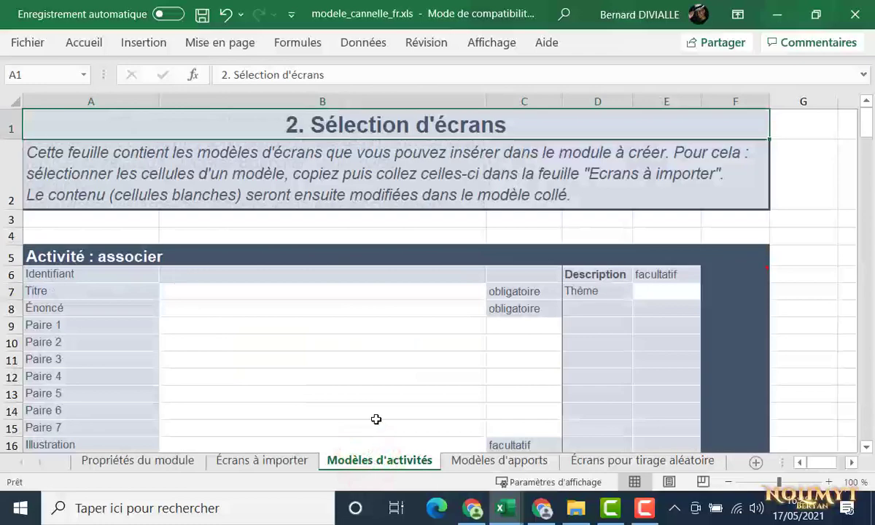
Copy the Activité : choisir template block and paste it at row 8 of Écrans à importer
scroll(376, 418, "down", 6)
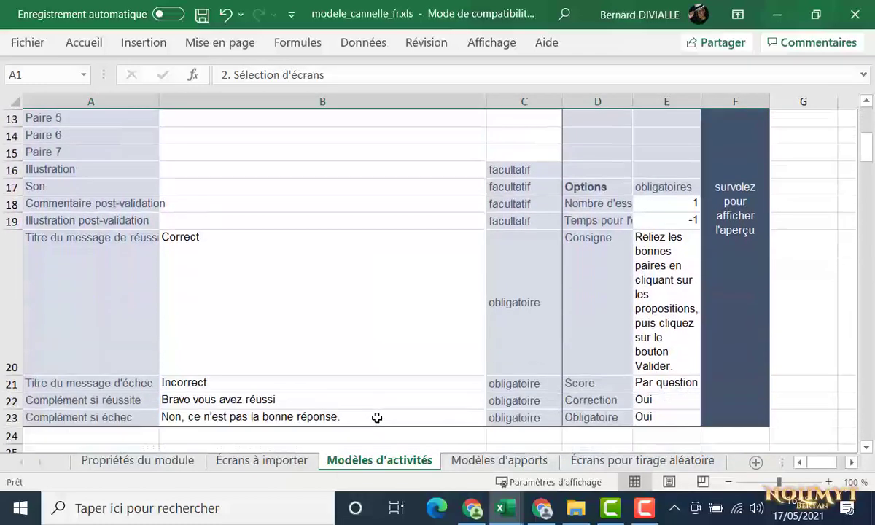
scroll(376, 418, "down", 3)
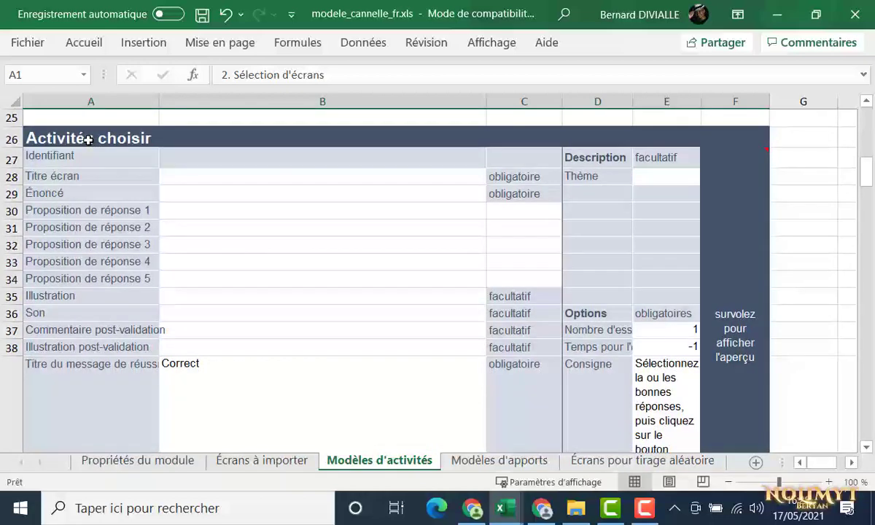
left_click_drag(87, 140, 91, 156)
key("ctrl+c")
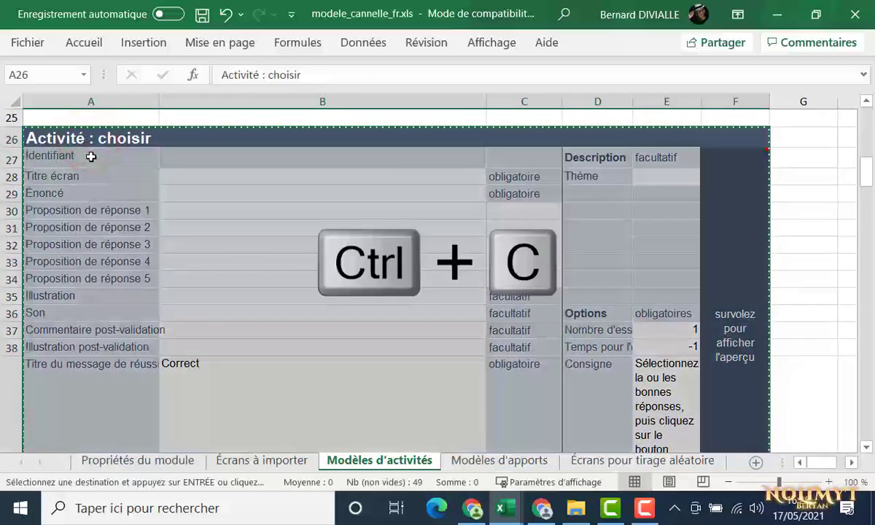
left_click(233, 461)
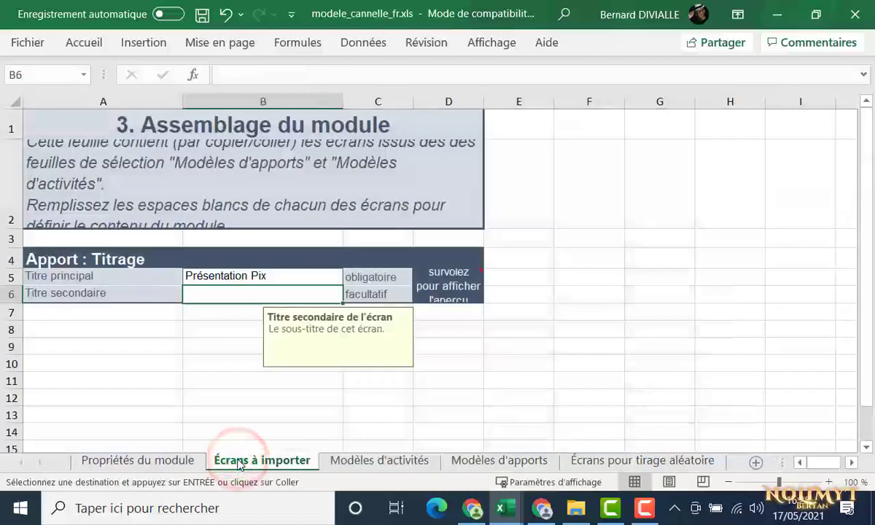
left_click(65, 329)
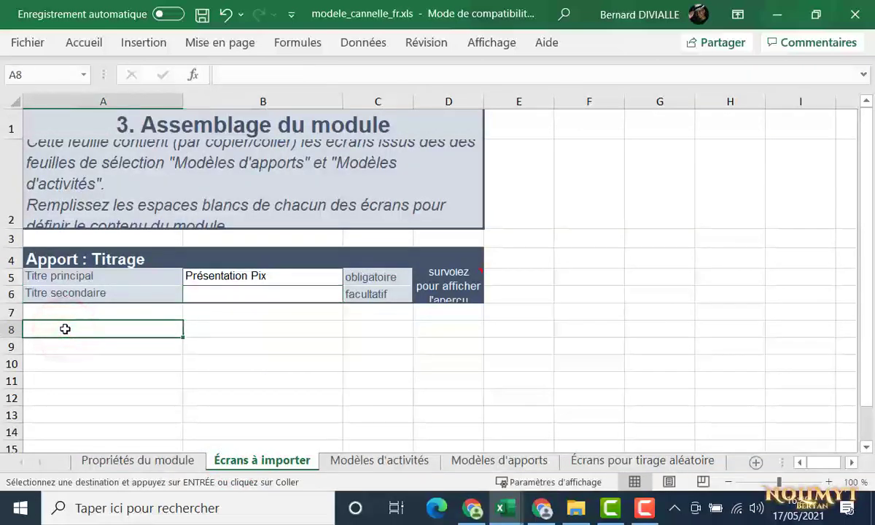
key("ctrl+v")
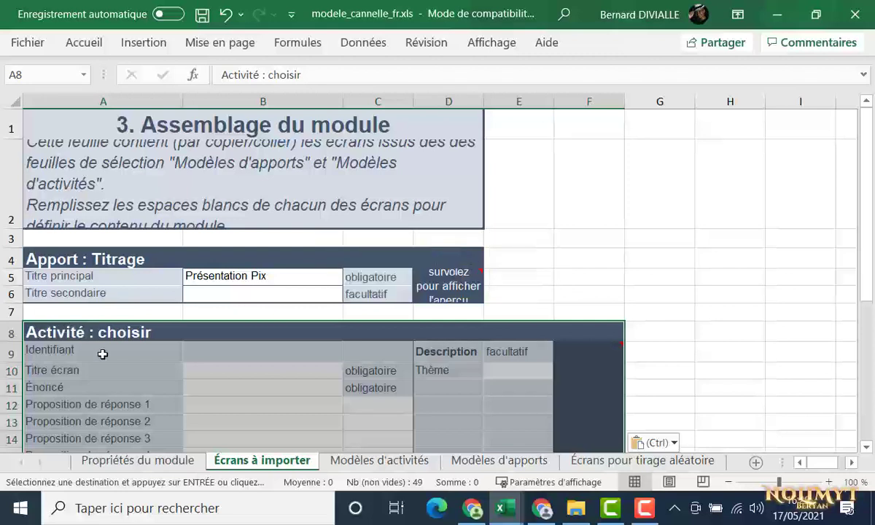
Fill in title 'Questionnaire', question 'Sélectionner la bonne réponse', and propositions 'Bonne réponse' and 'Mauvaise réponse'
left_click(195, 374)
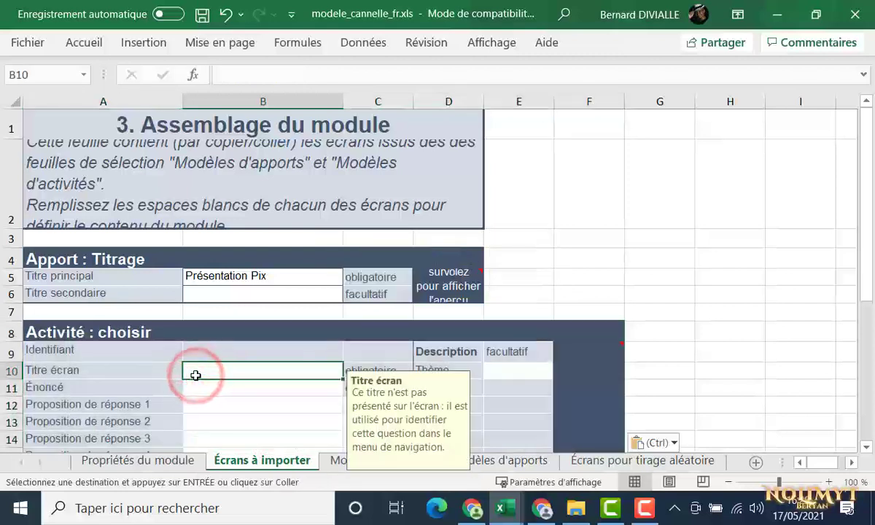
type("Questionnaire")
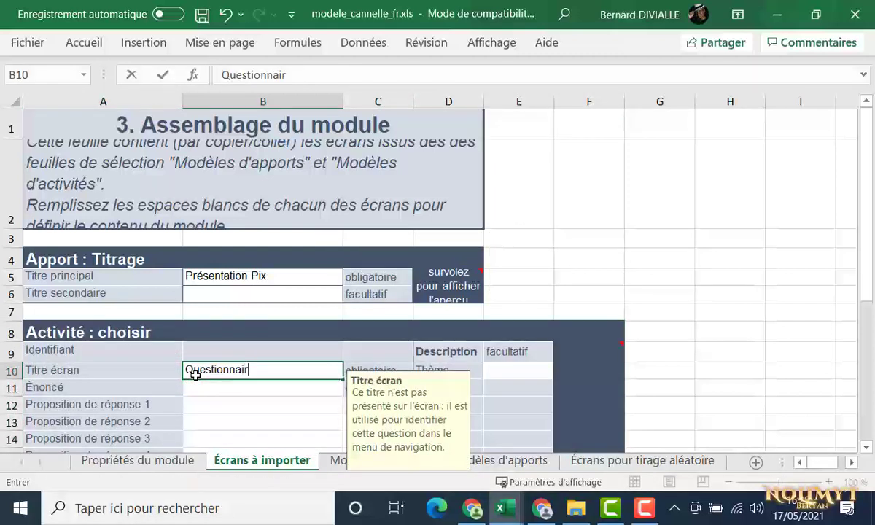
left_click(197, 390)
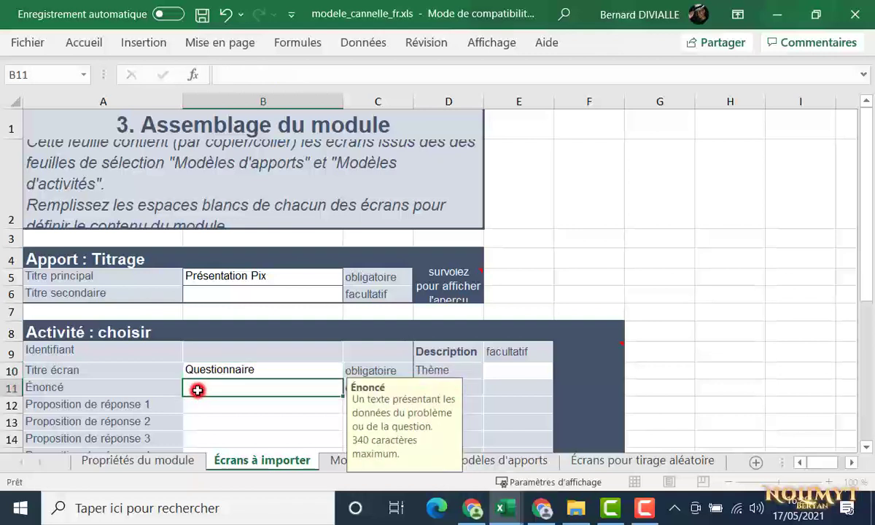
type("Séle")
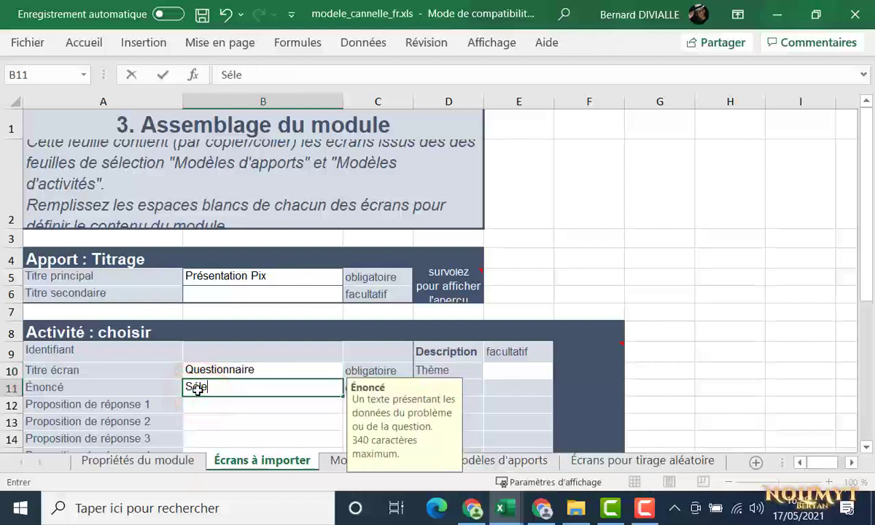
type("ctionner l")
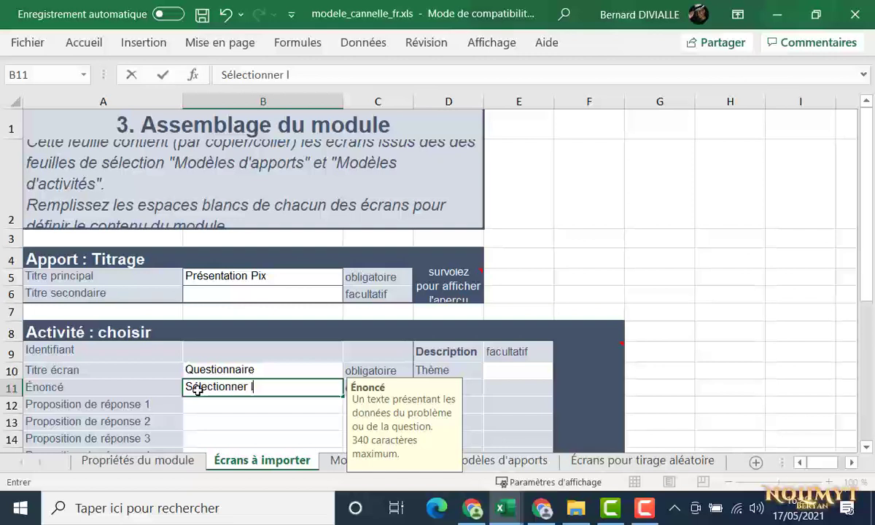
type("a bonne réponse")
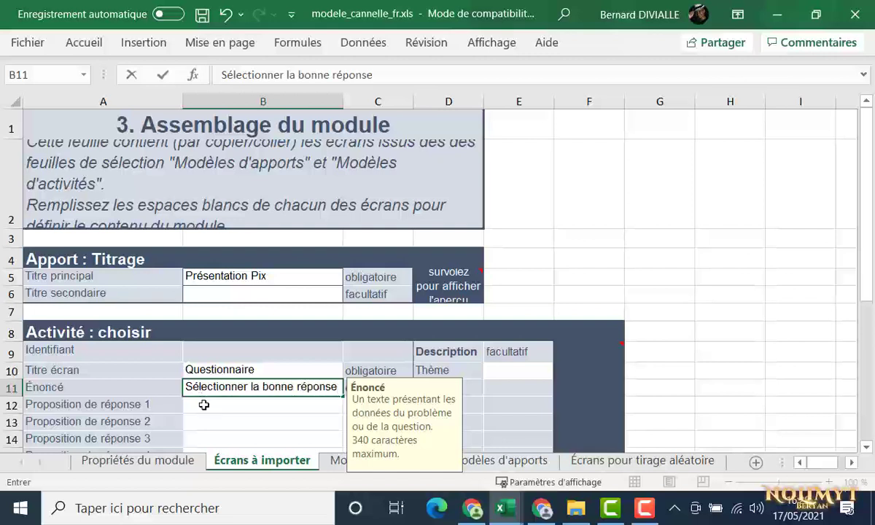
left_click(203, 405)
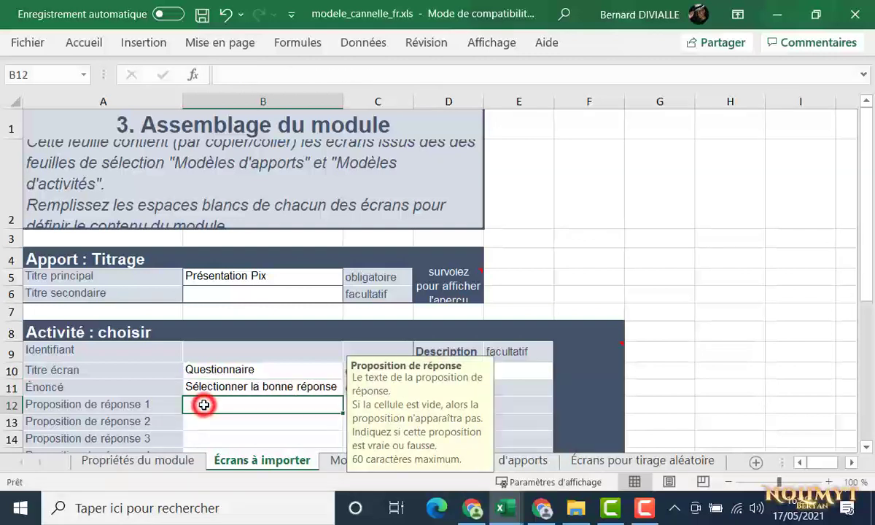
type("Bonne réponse")
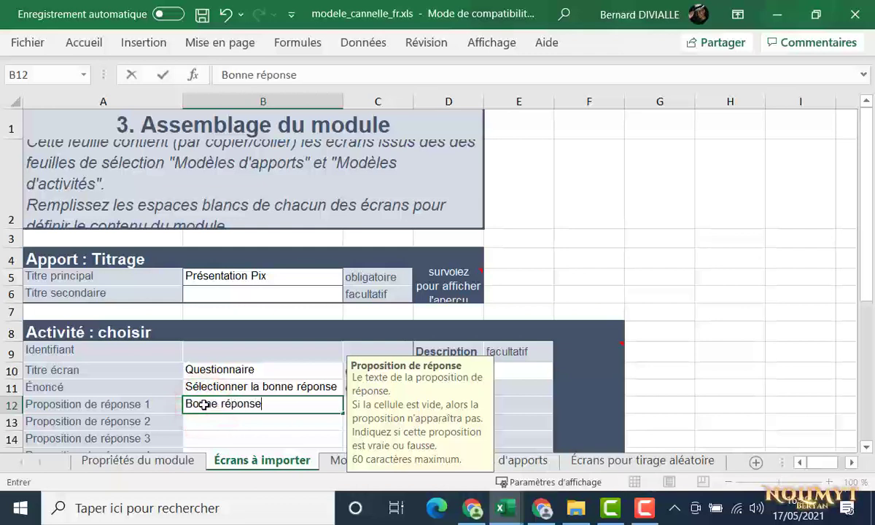
left_click(203, 421)
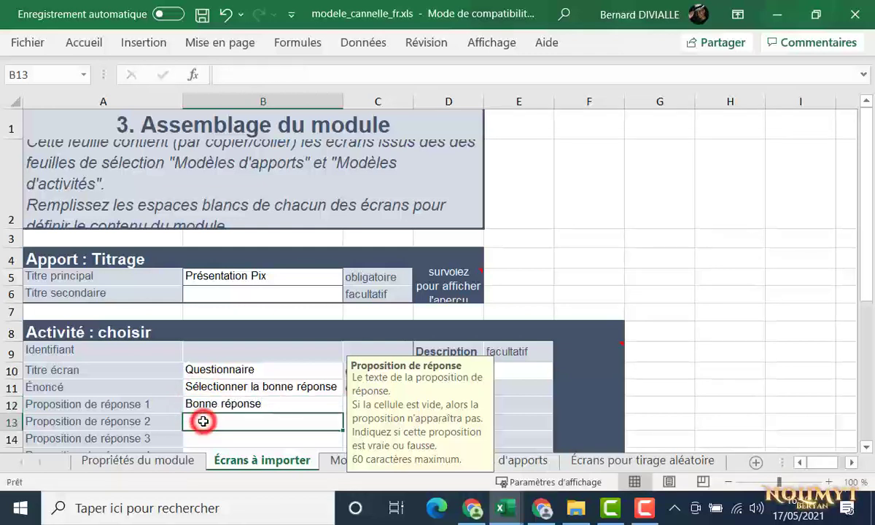
type("Mauv")
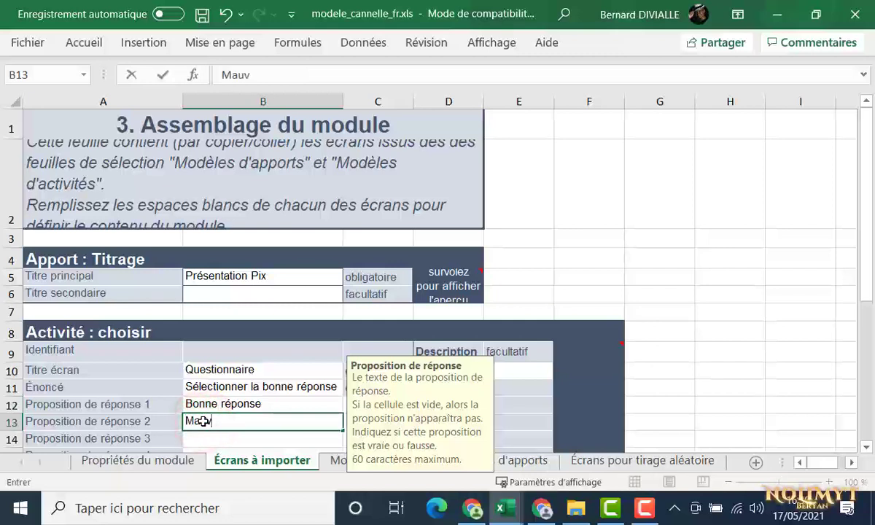
type("aise répo")
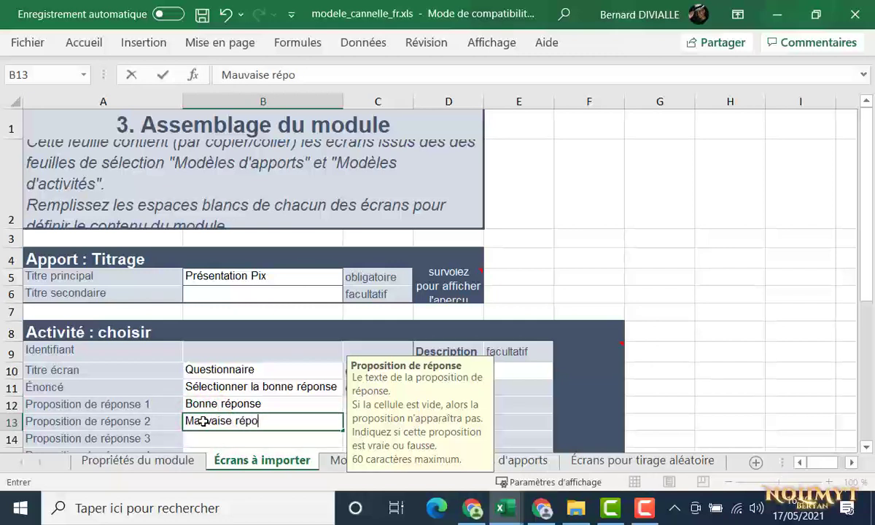
type("nse")
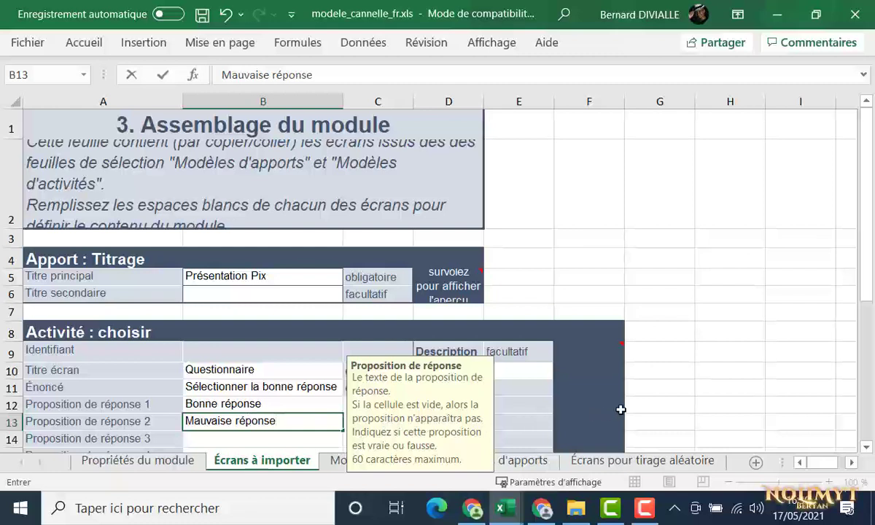
left_click(634, 407)
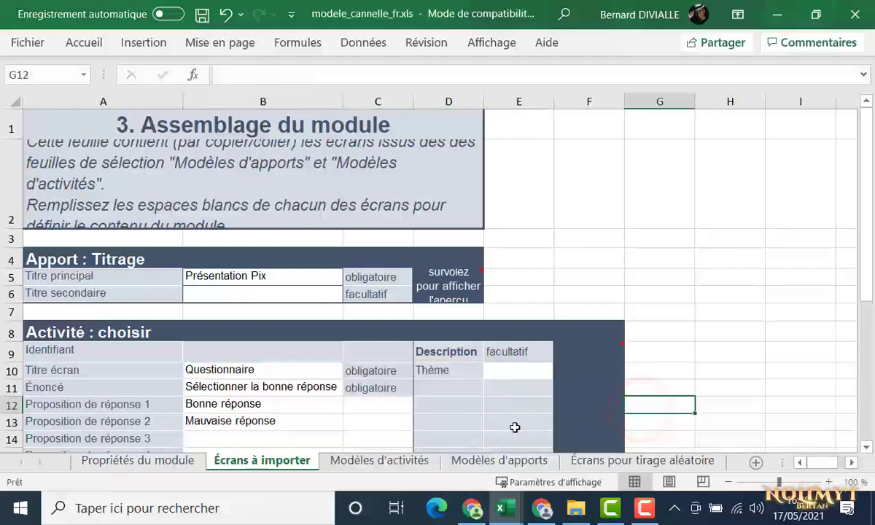
Mark 'Bonne réponse' as Vrai and 'Mauvaise réponse' as Faux from the dropdowns
left_click(386, 407)
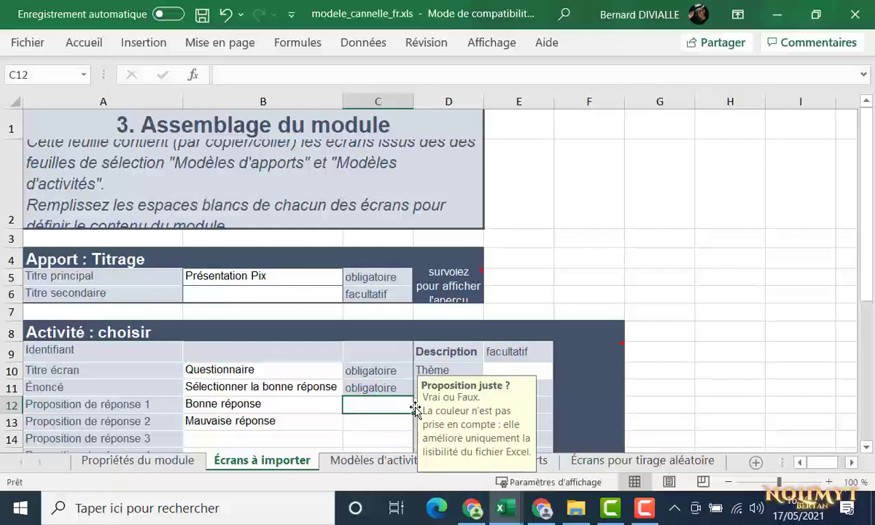
left_click(415, 407)
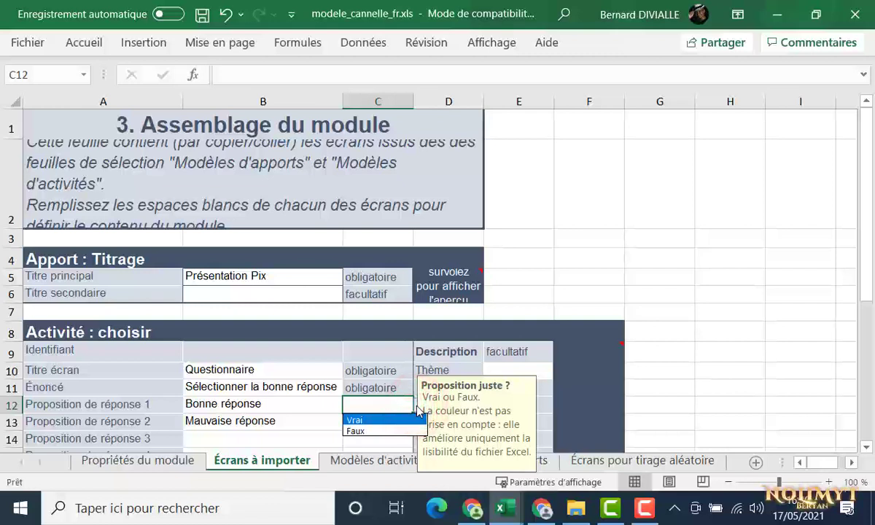
left_click(412, 420)
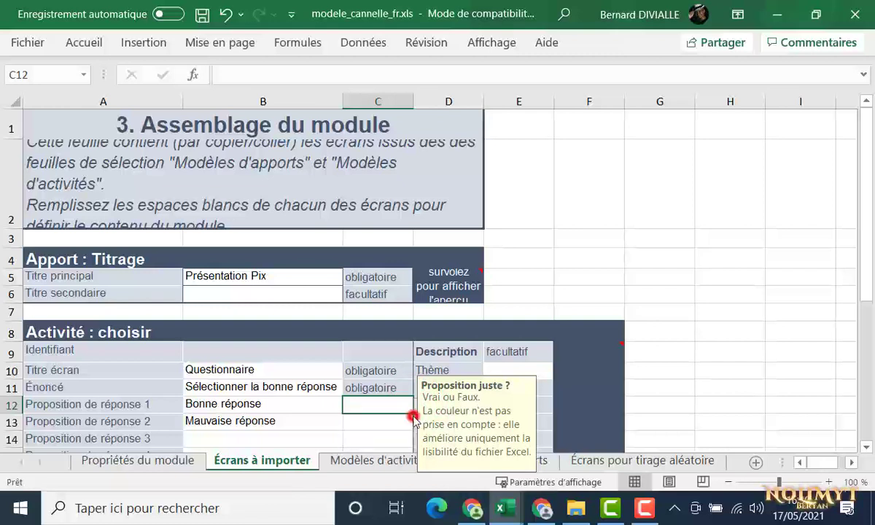
left_click(386, 421)
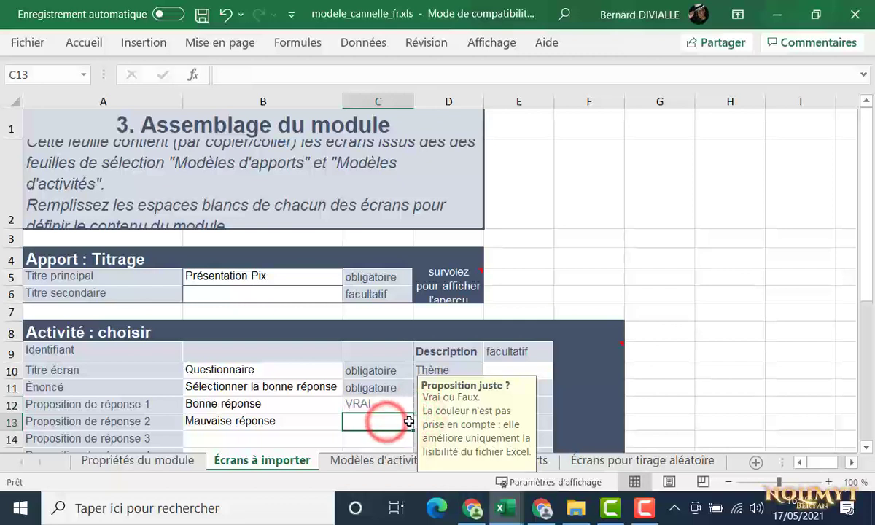
left_click(415, 423)
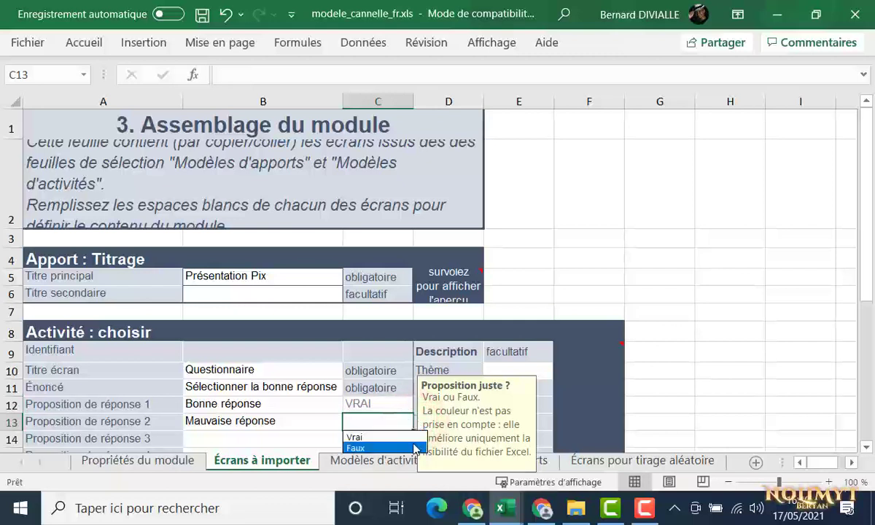
left_click(384, 447)
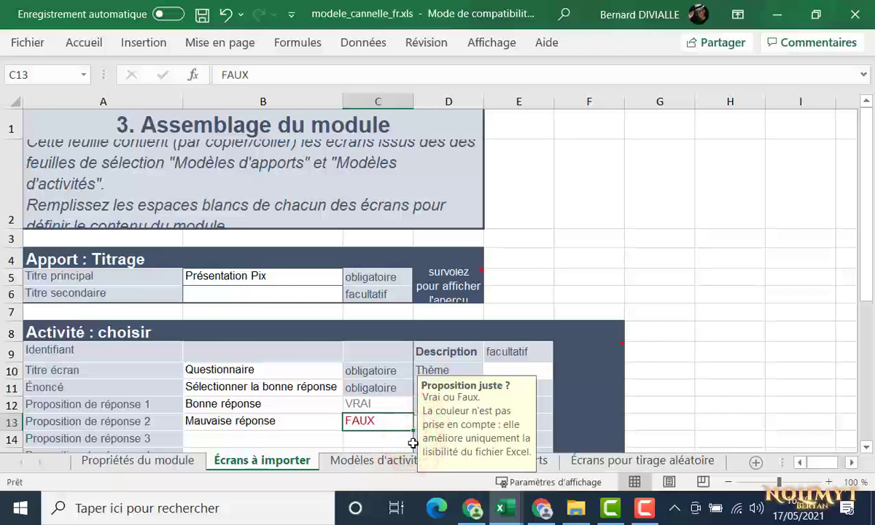
scroll(411, 443, "down", 1)
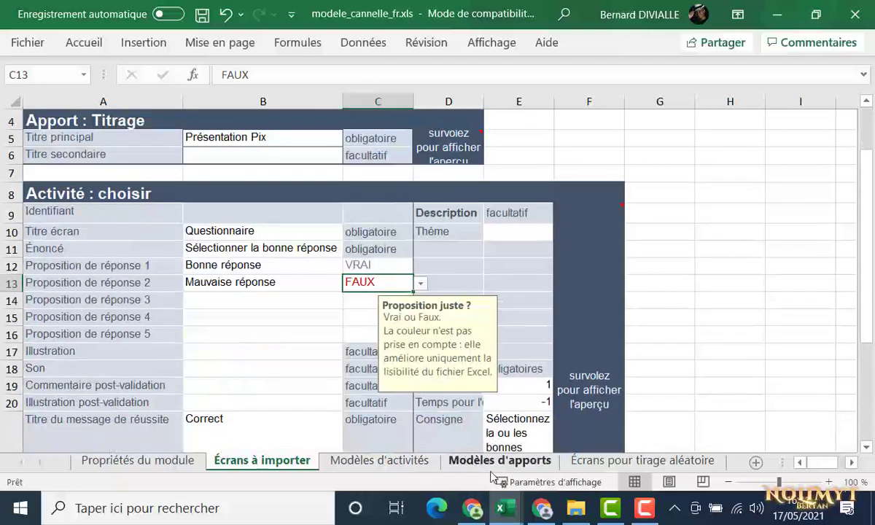
In mon1erprojet, copy the name 'pix.png' from its rename field without renaming the file
left_click(573, 506)
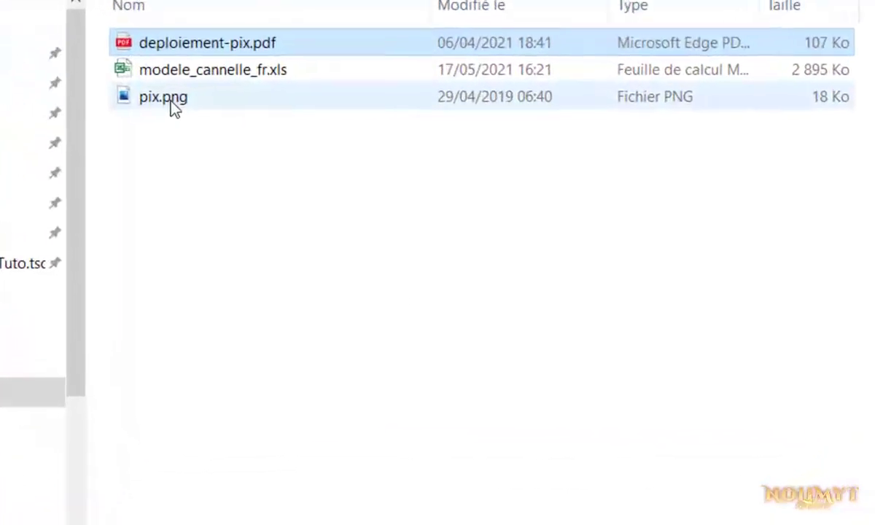
left_click(167, 104)
right_click(166, 104)
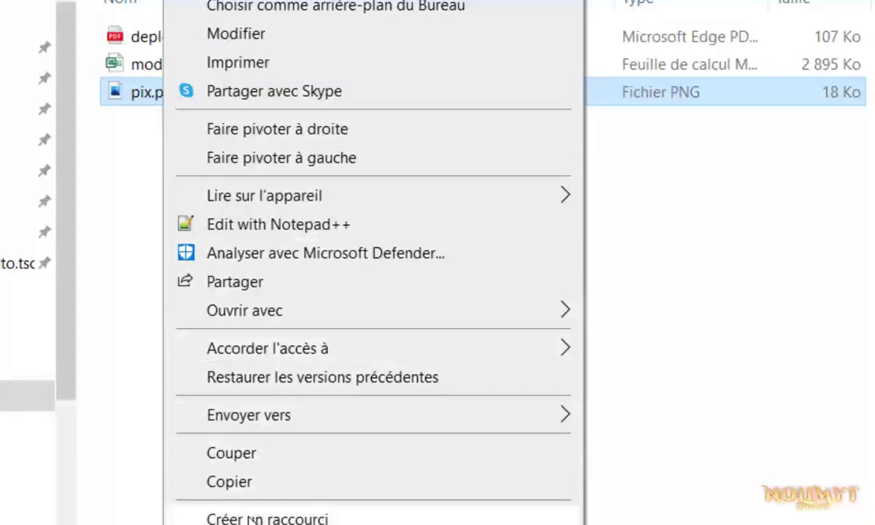
key("m")
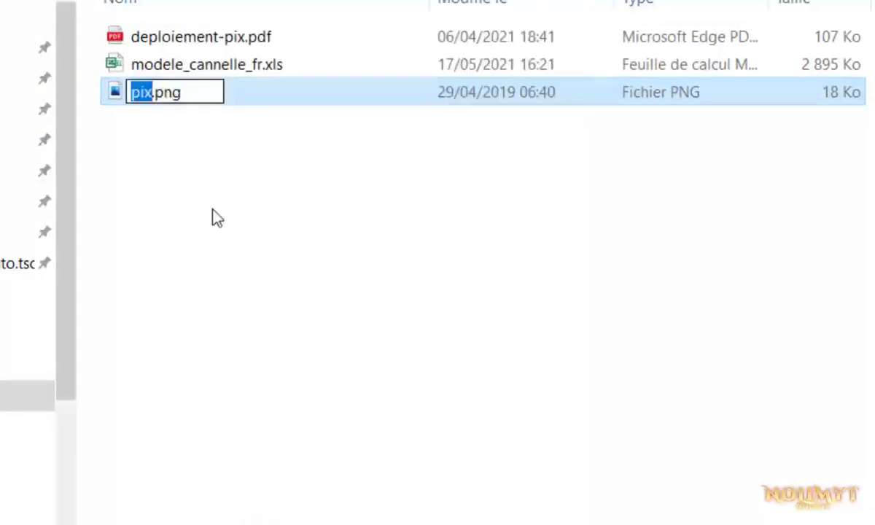
double_click(196, 93)
key("ctrl+c")
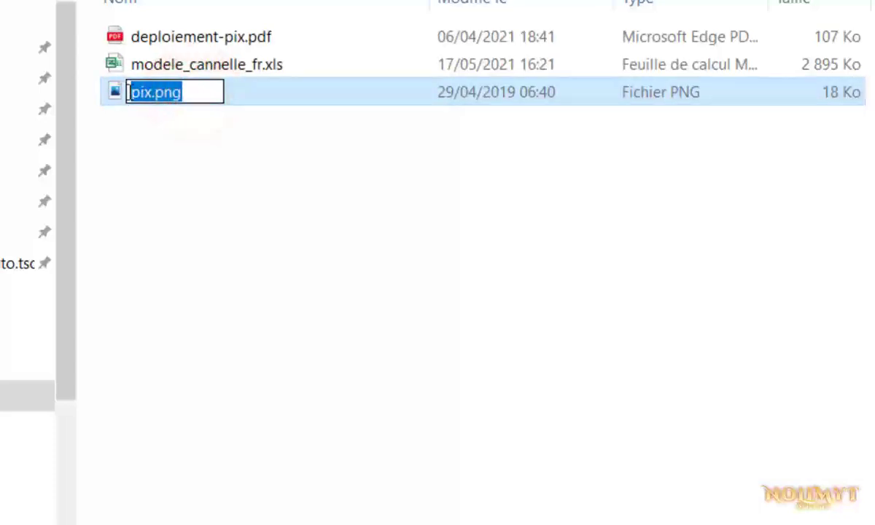
right_click(139, 92)
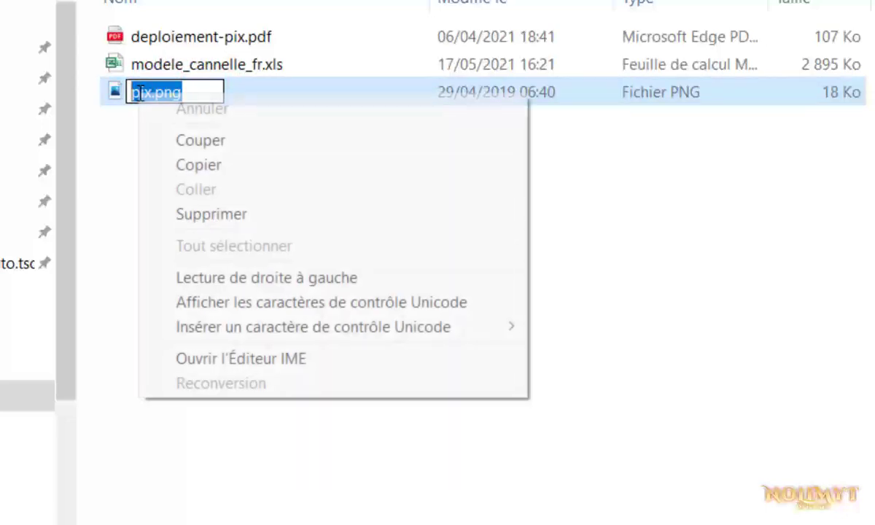
left_click(177, 166)
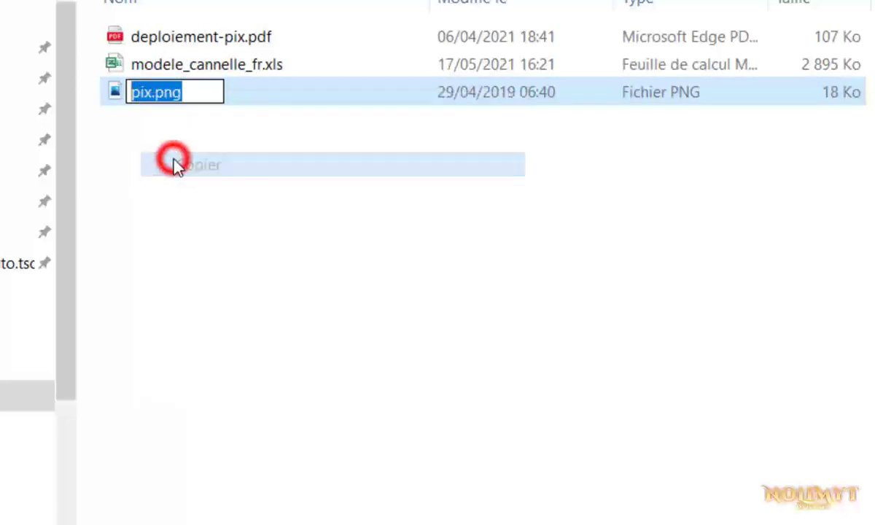
left_click(173, 162)
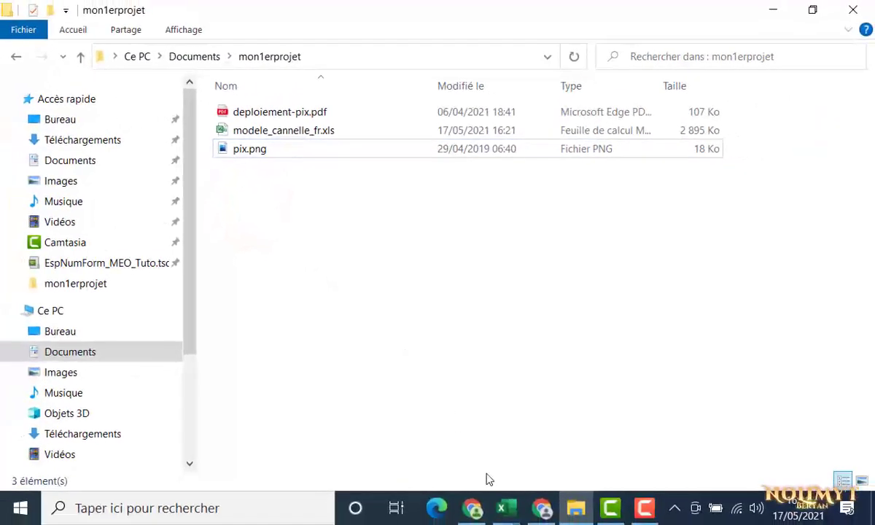
Paste pix.png into the Illustration cell B17, then save and close the Cannelle workbook
left_click(508, 515)
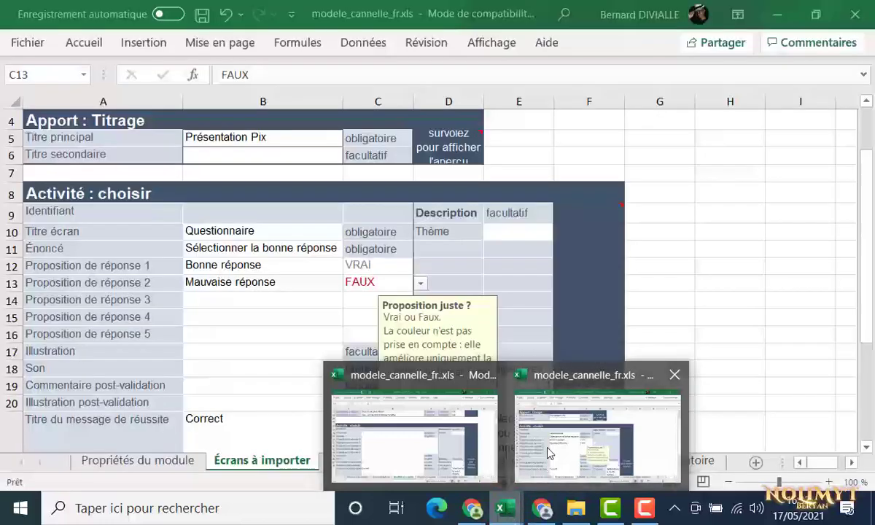
left_click(548, 449)
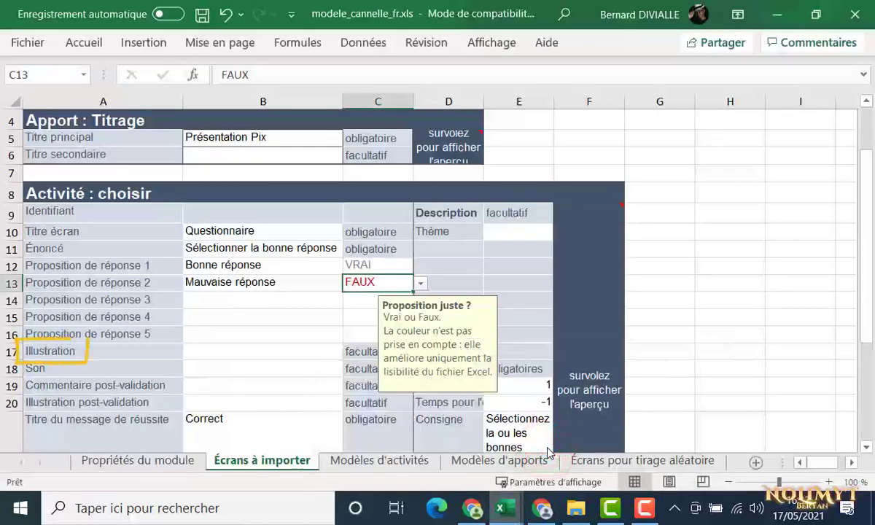
left_click(268, 350)
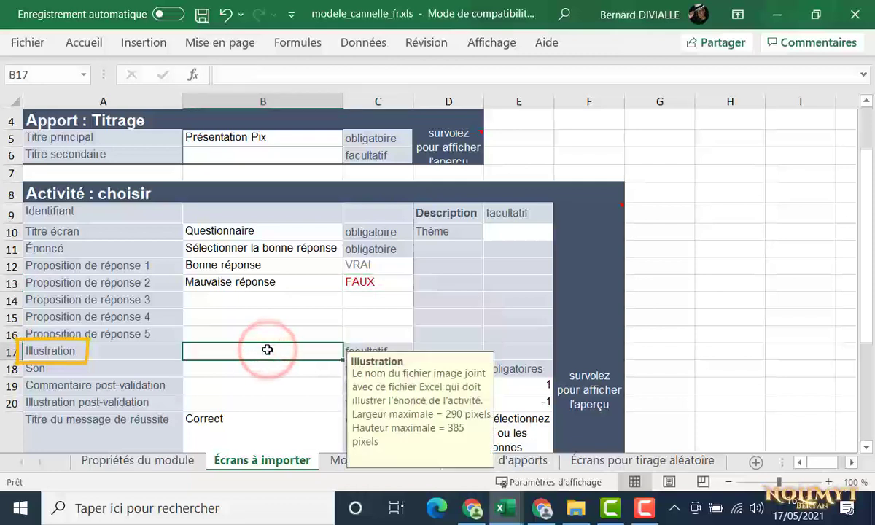
key("ctrl+v")
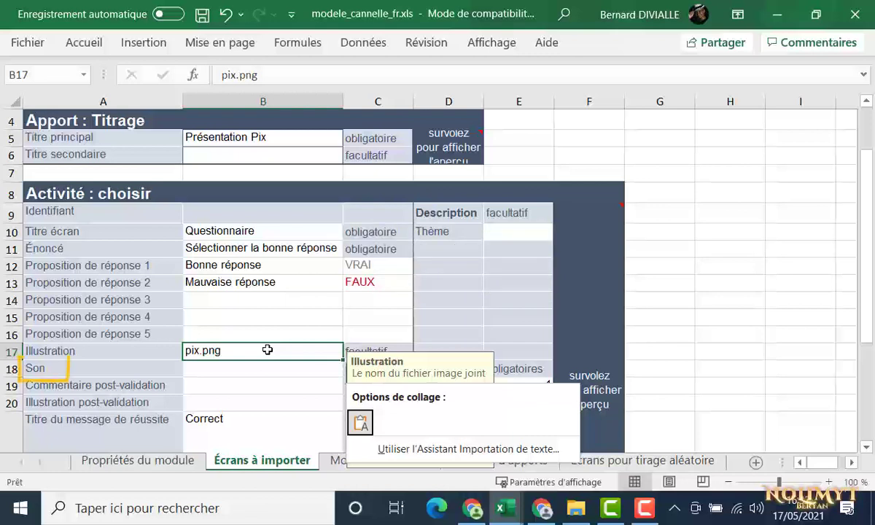
key("Escape")
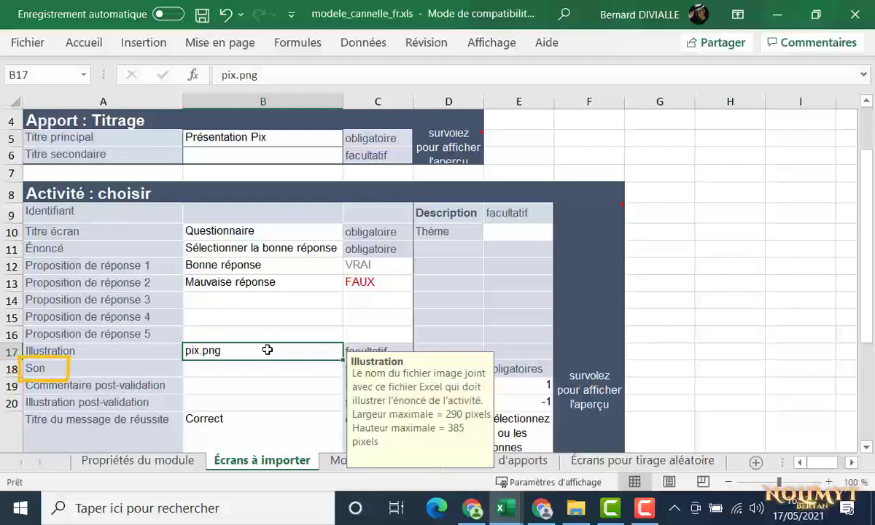
left_click(204, 19)
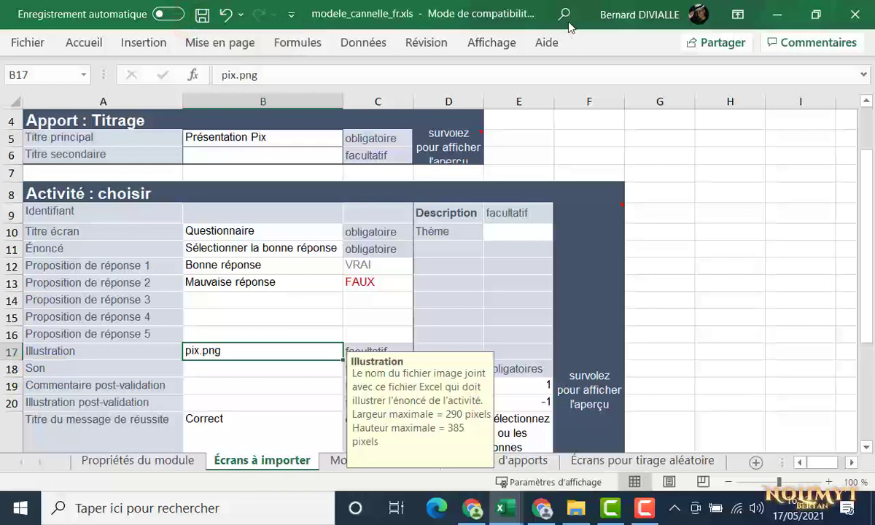
left_click(851, 19)
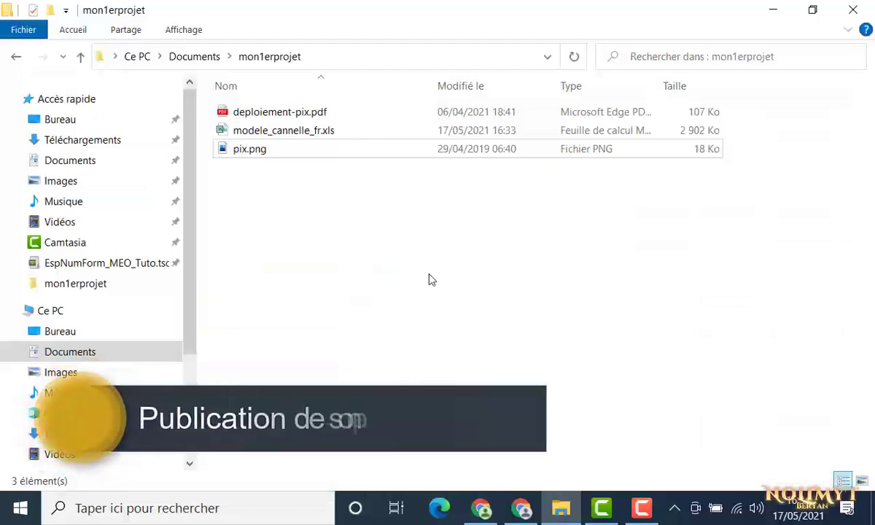
Send the mon1erprojet folder in Documents to a compressed folder, keeping the default name mon1erprojet.zip
left_click(197, 58)
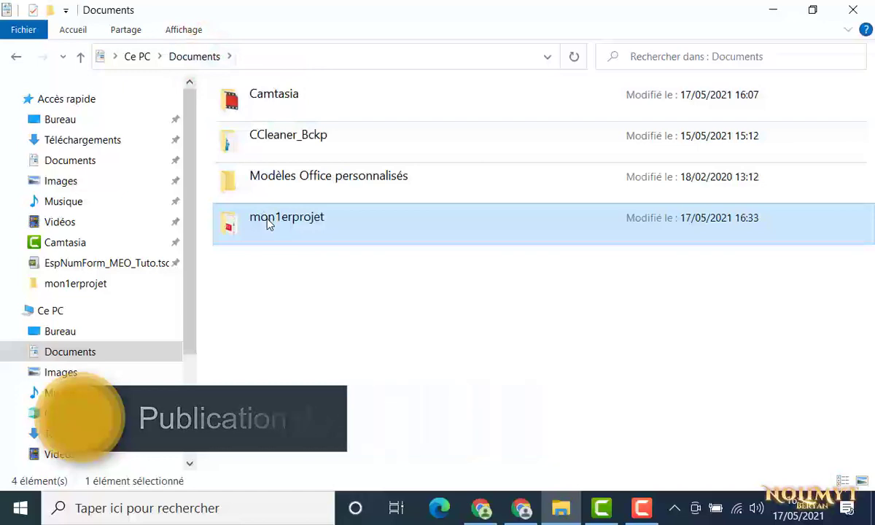
right_click(268, 223)
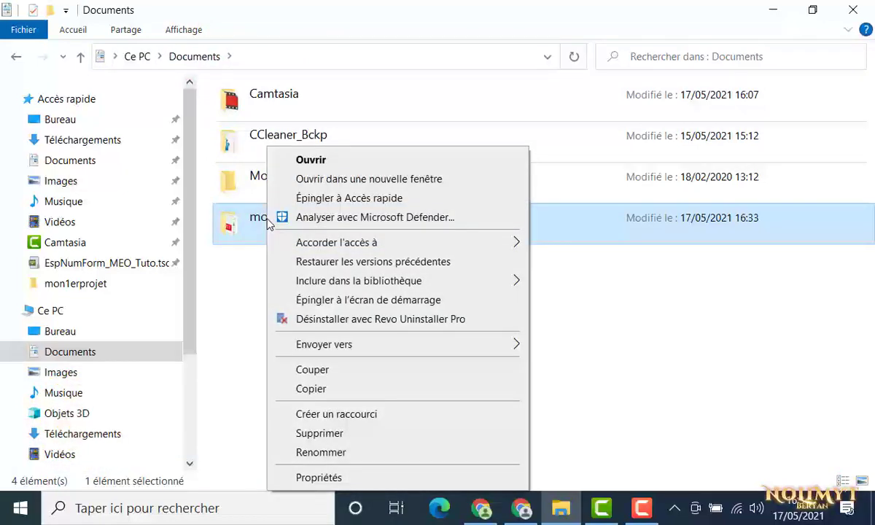
mouse_move(319, 348)
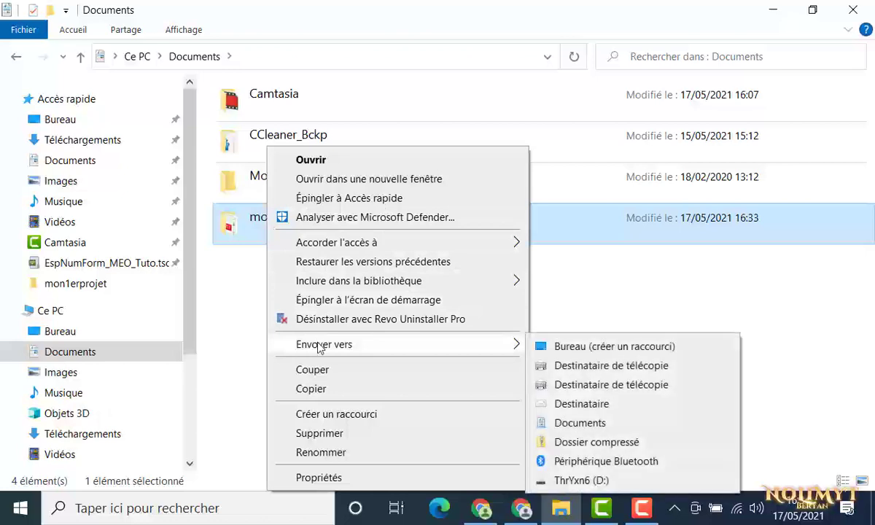
left_click(594, 442)
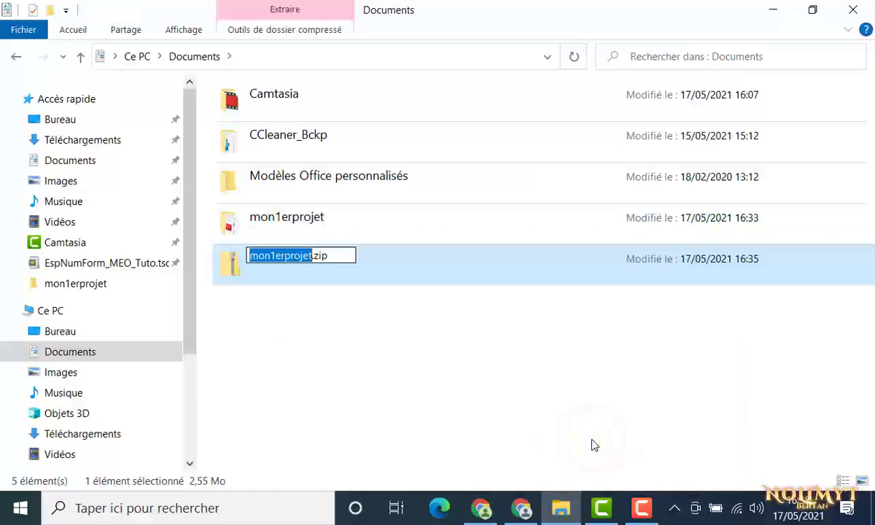
key("Return")
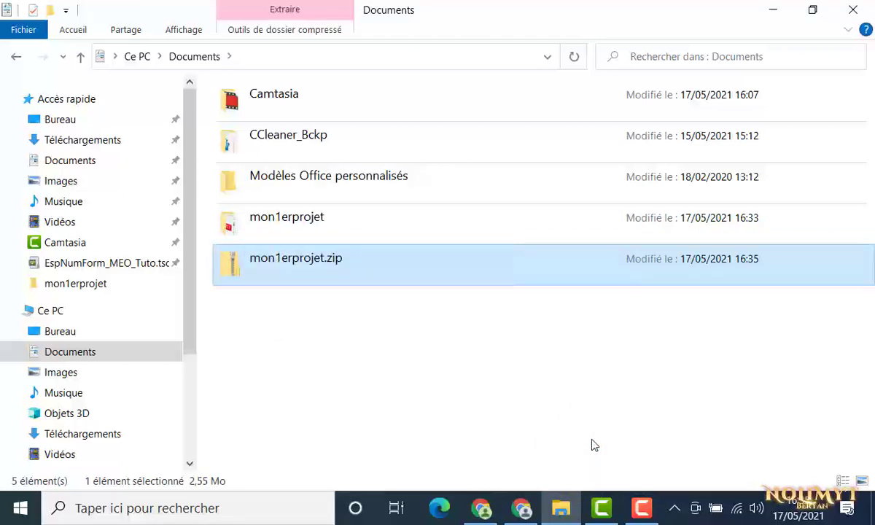
Upload mon1erprojet.zip from Documents using Thaleia's IMPORTER L'ARCHIVE ZIP button
left_click(527, 511)
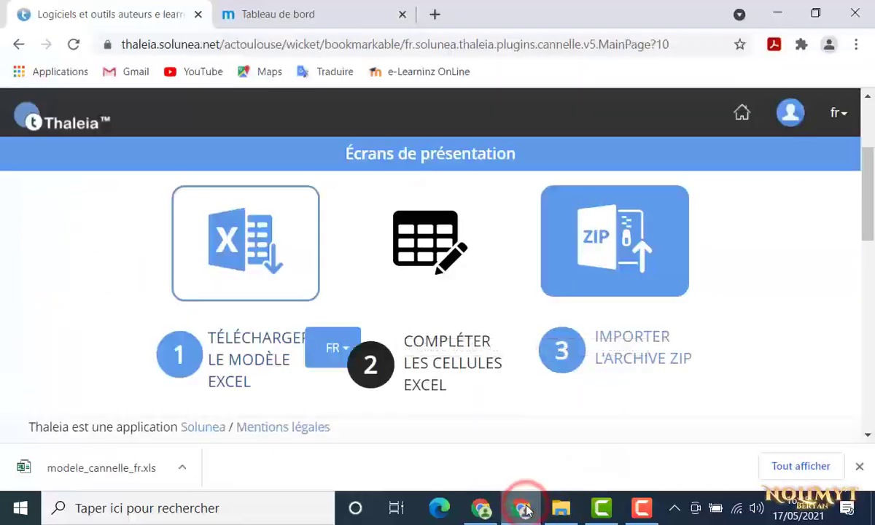
left_click(604, 350)
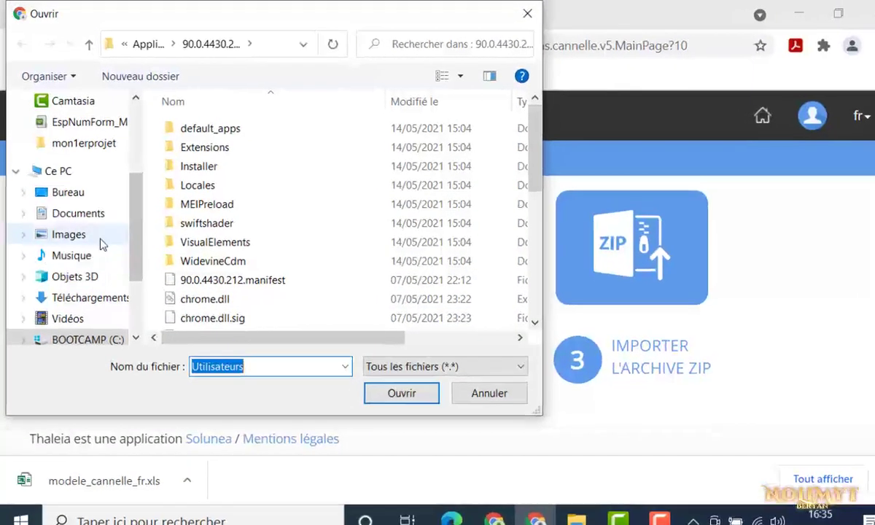
left_click(67, 215)
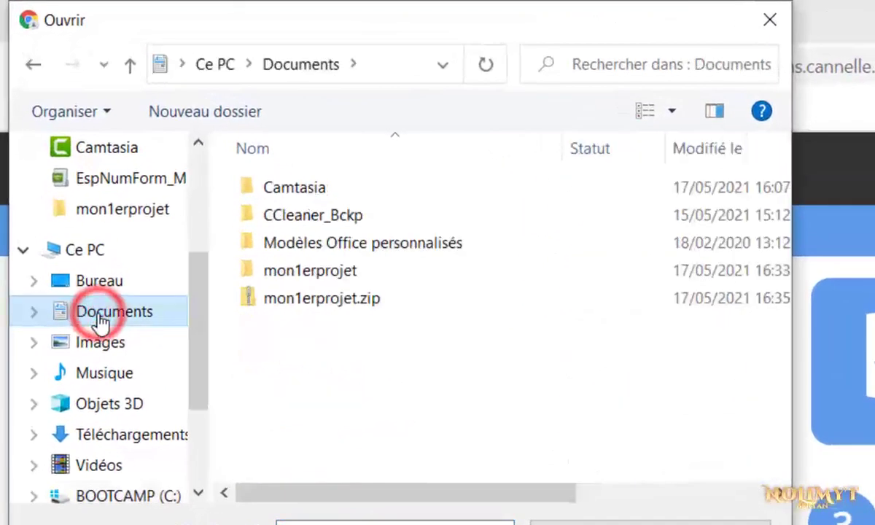
left_click(277, 305)
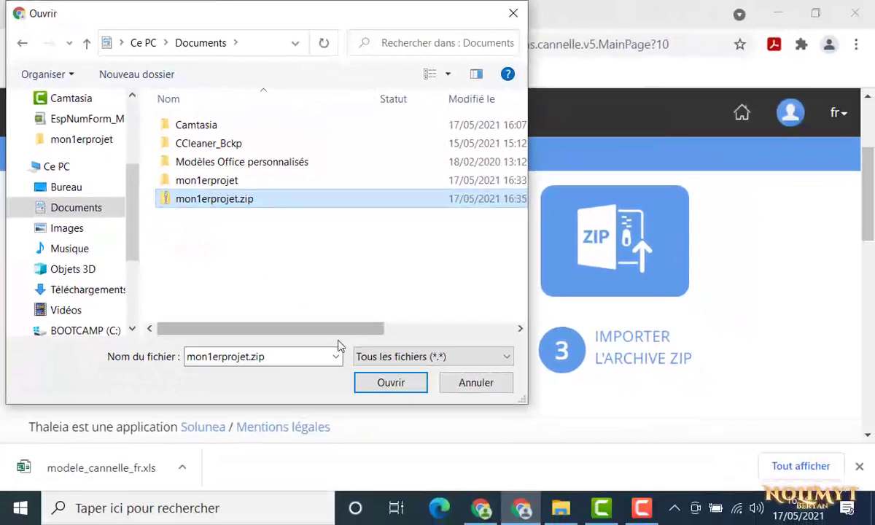
left_click(390, 383)
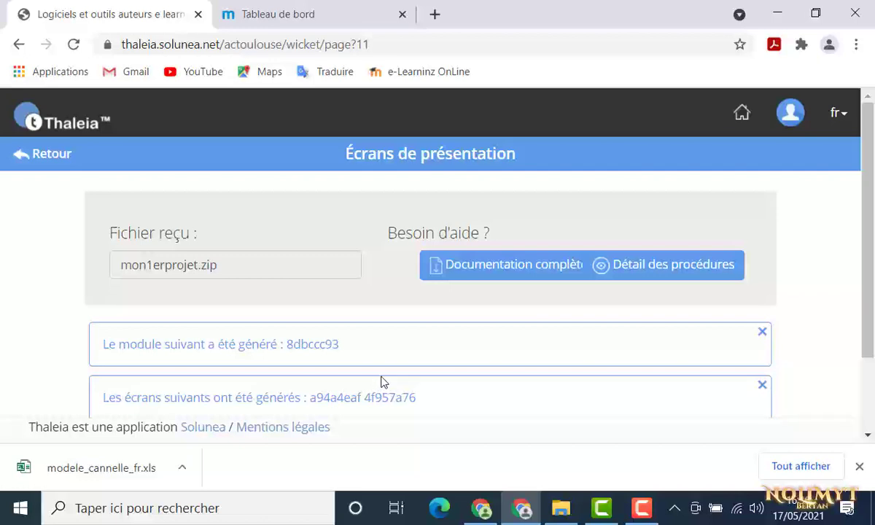
Preview the module in a new tab, advance to the Questionnaire screen, then return to the Thaleia tab
scroll(385, 382, "down", 2)
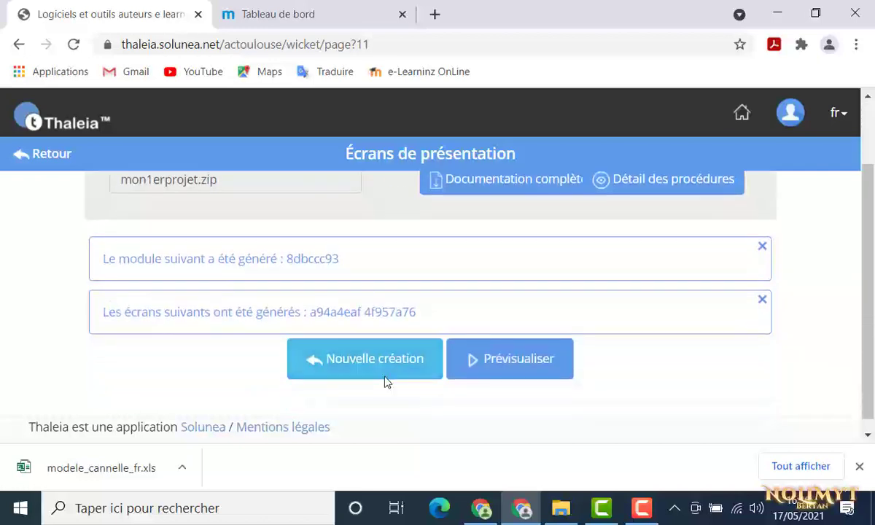
left_click(482, 361)
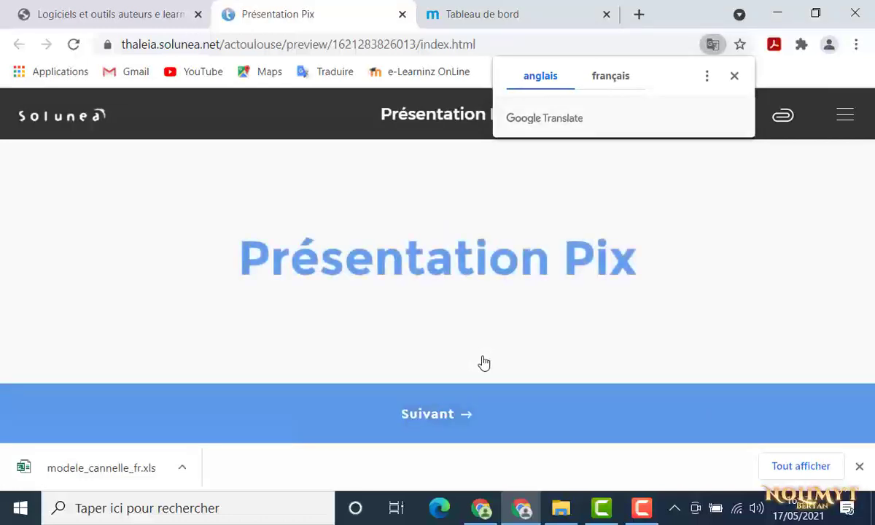
left_click(455, 423)
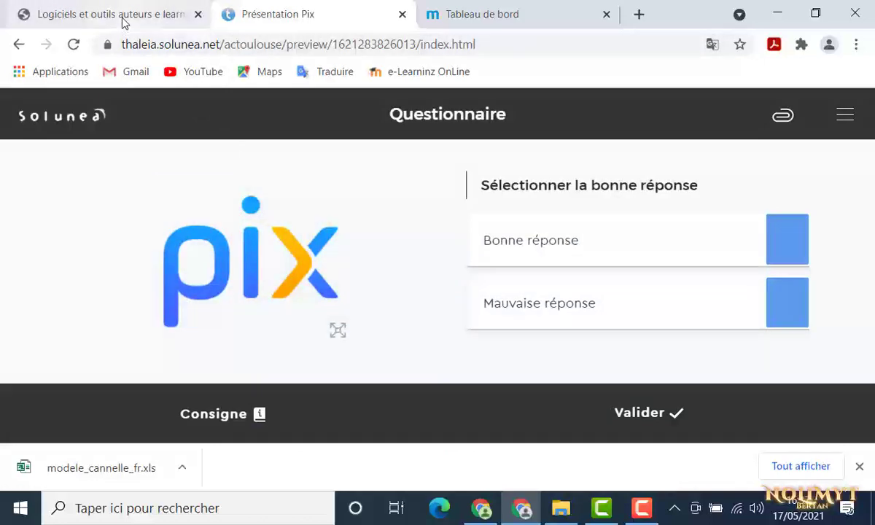
left_click(123, 24)
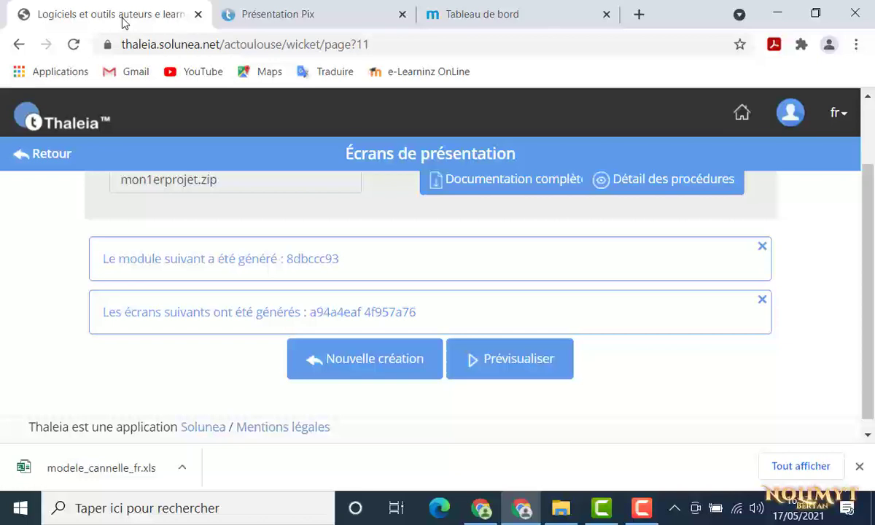
Export Présentation Pix from its Paramétrer menu and download the 5,788 Mo zip file
left_click(53, 156)
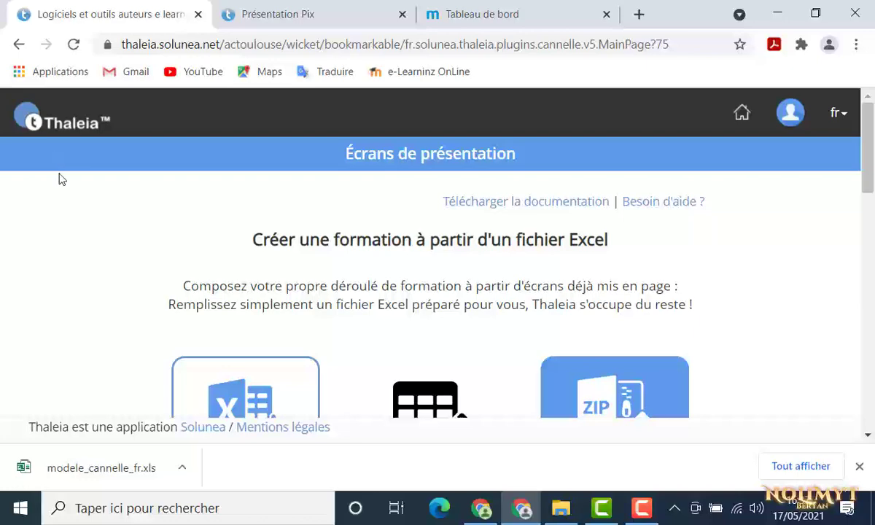
scroll(64, 227, "down", 2)
scroll(64, 232, "down", 7)
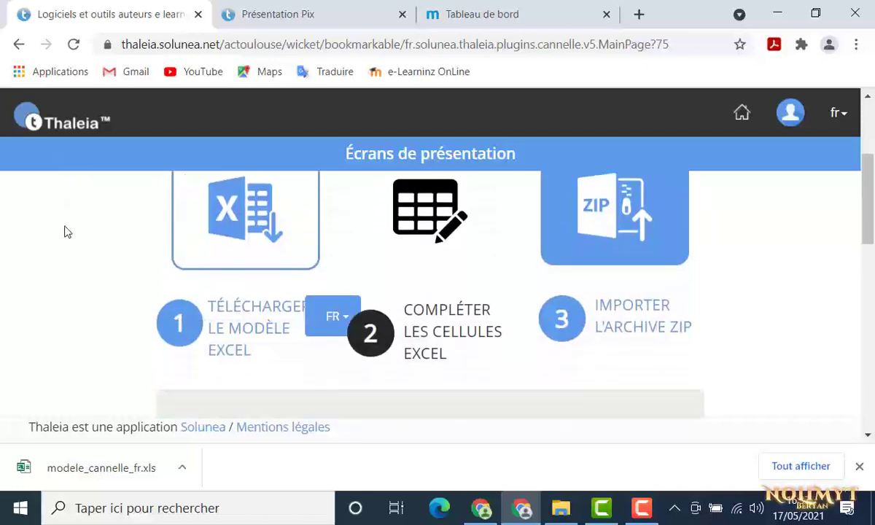
scroll(64, 232, "down", 5)
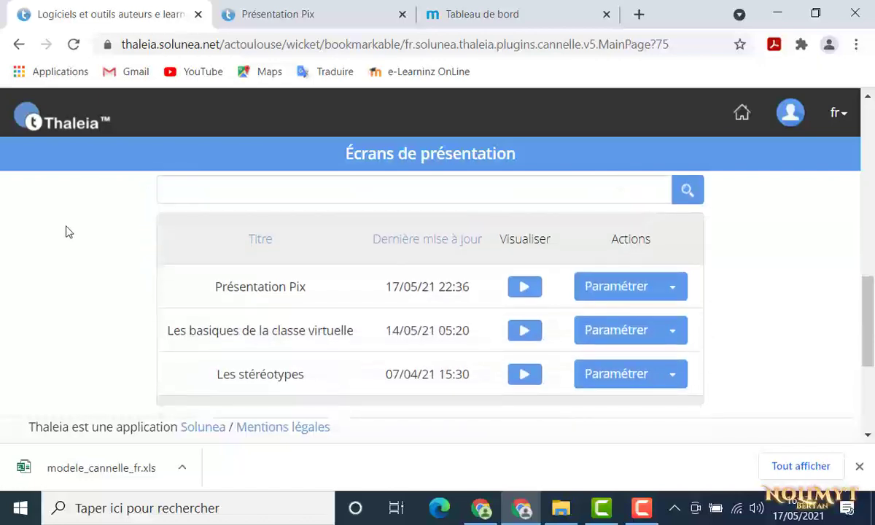
left_click(672, 287)
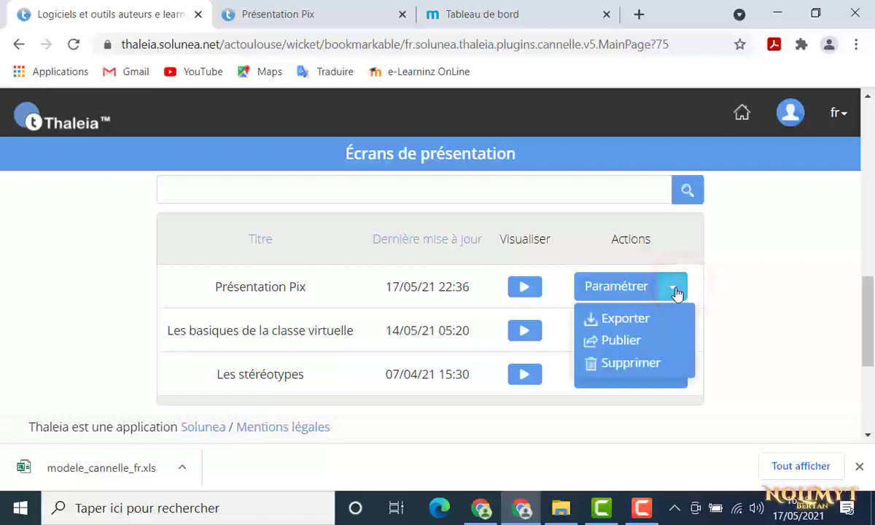
left_click(641, 326)
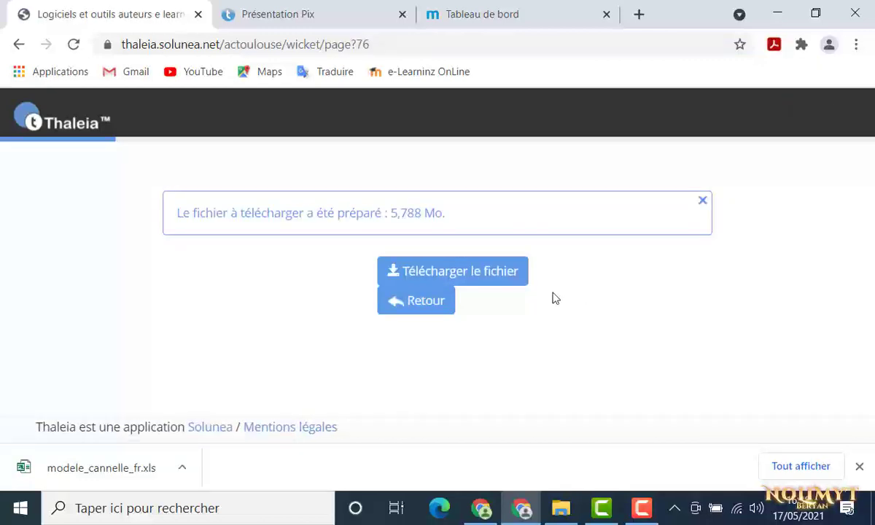
left_click(513, 272)
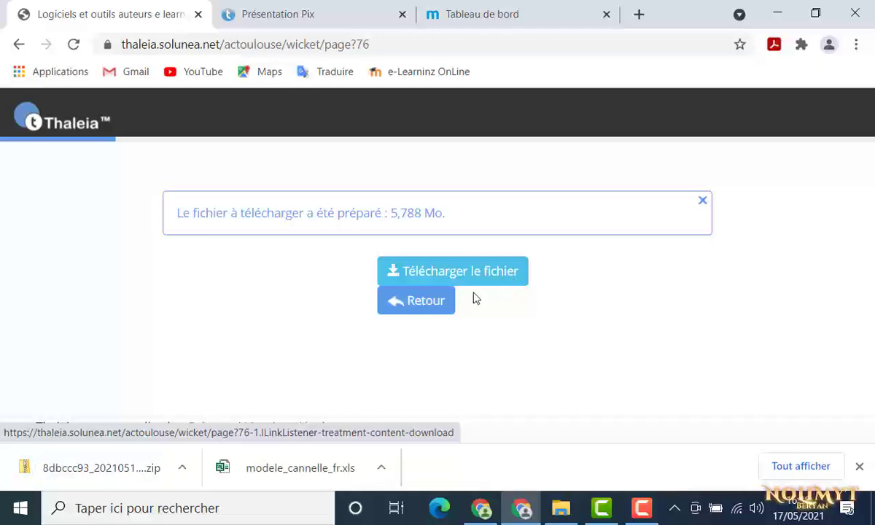
left_click(183, 469)
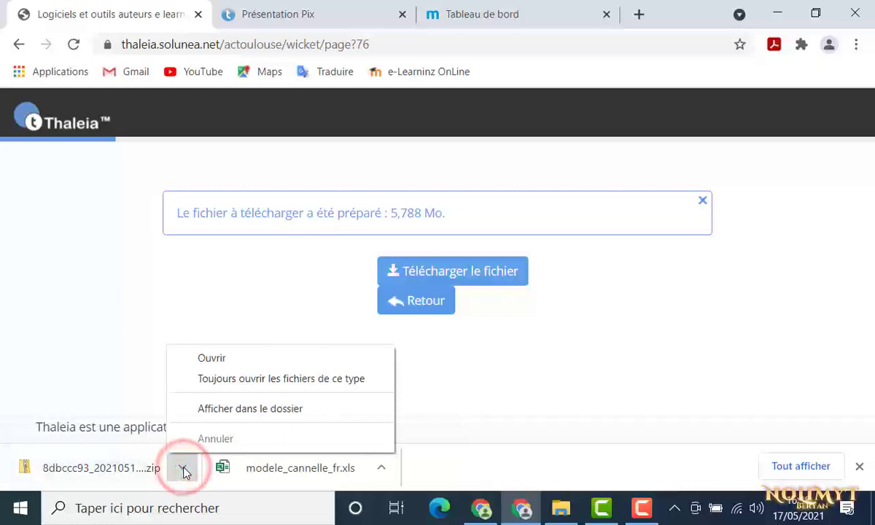
Show the downloaded zip in Téléchargements and rename it mon1erprojetthaleia
left_click(226, 408)
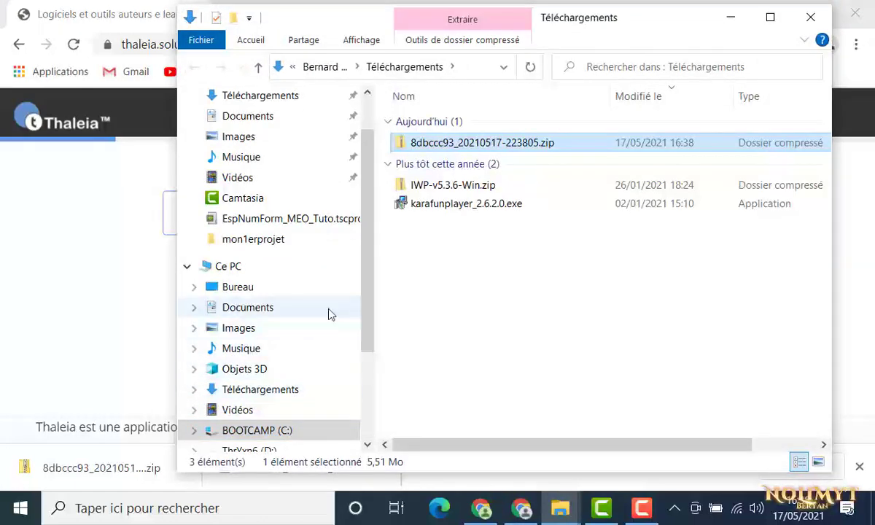
right_click(448, 144)
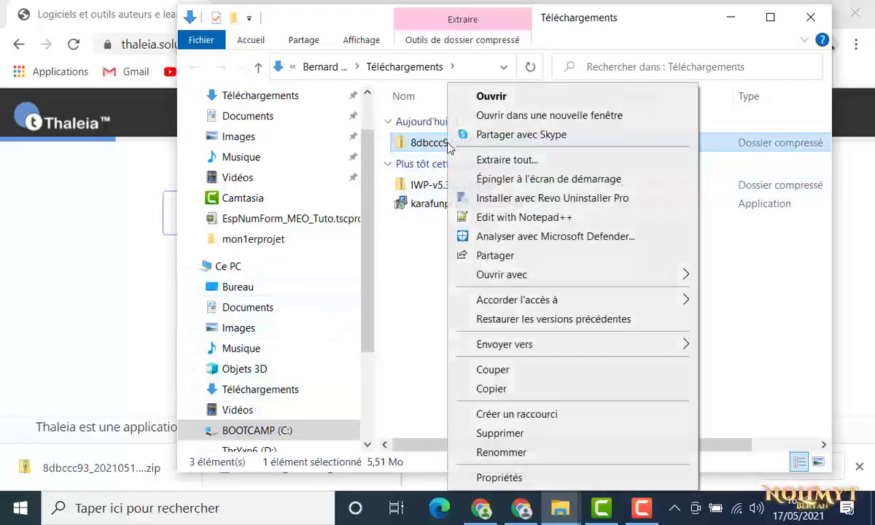
left_click(489, 452)
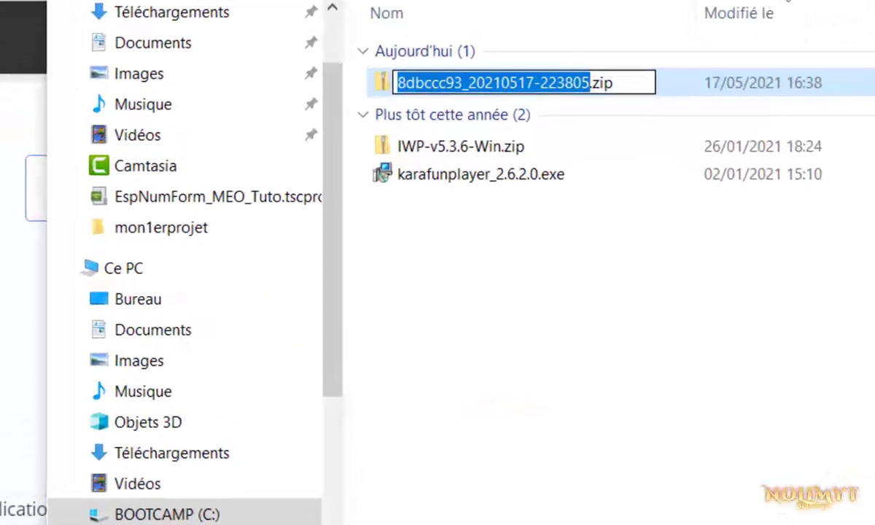
type("mon")
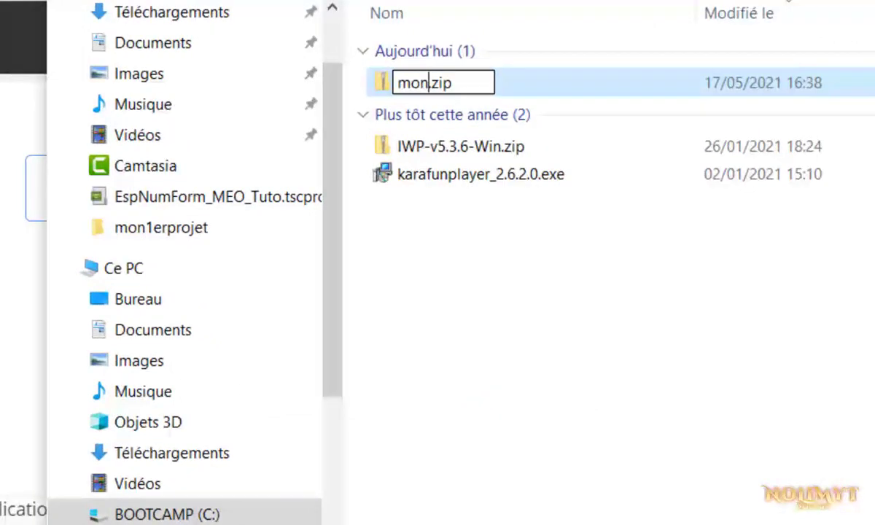
type("1erpro")
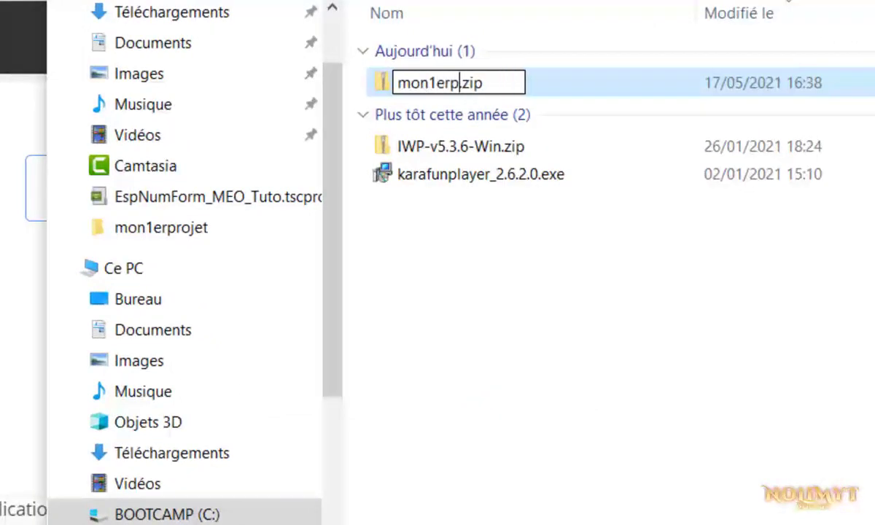
type("jet")
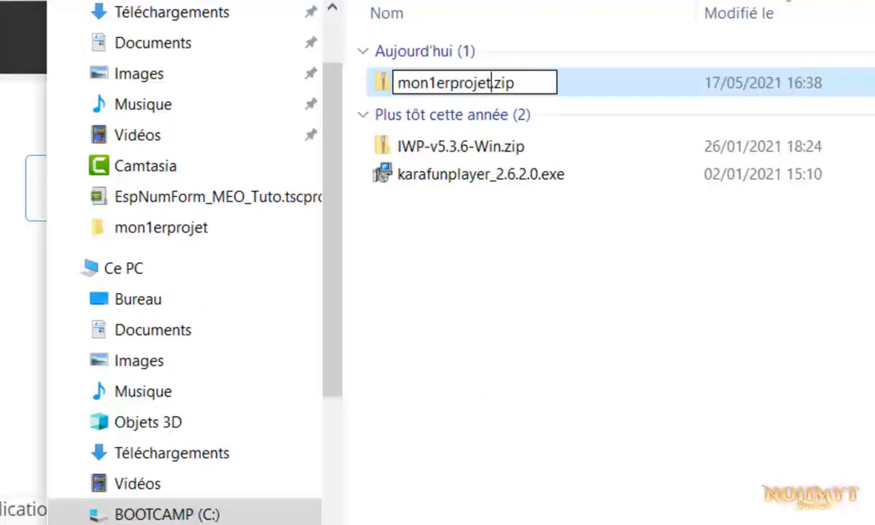
type("thalei")
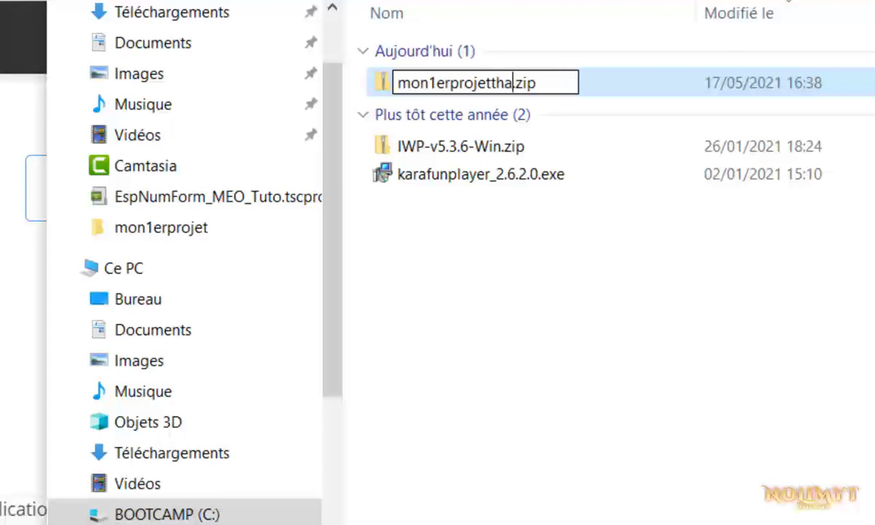
type("a")
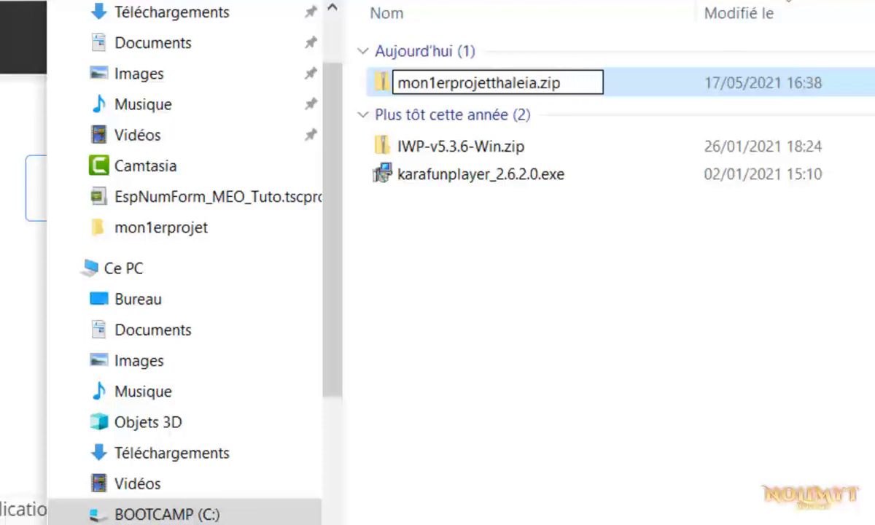
key("Return")
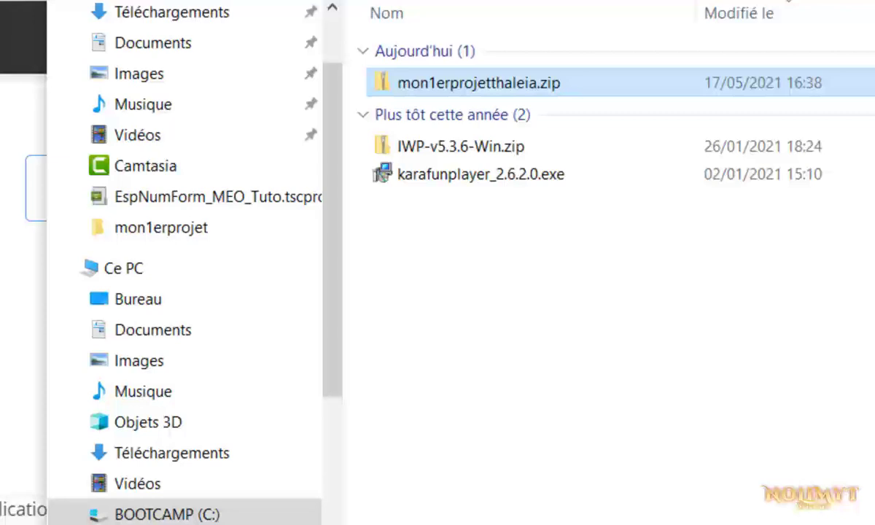
Add the missing underscore so the file becomes mon1erprojet_thaleia.zip, then return to Chrome
right_click(479, 89)
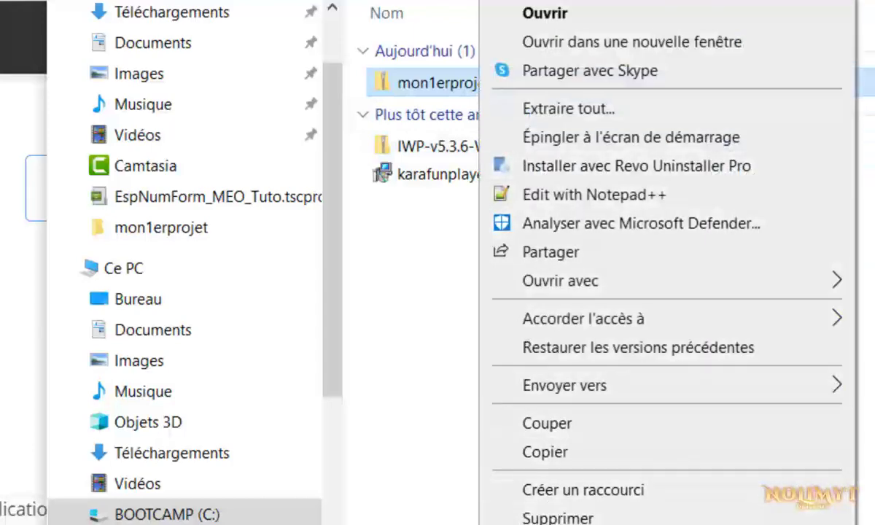
left_click(554, 523)
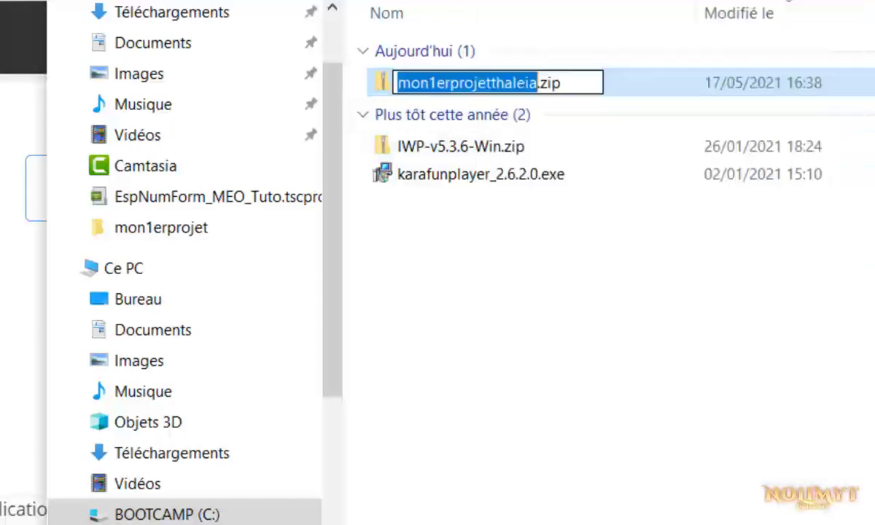
left_click(494, 83)
type("_")
left_click(527, 305)
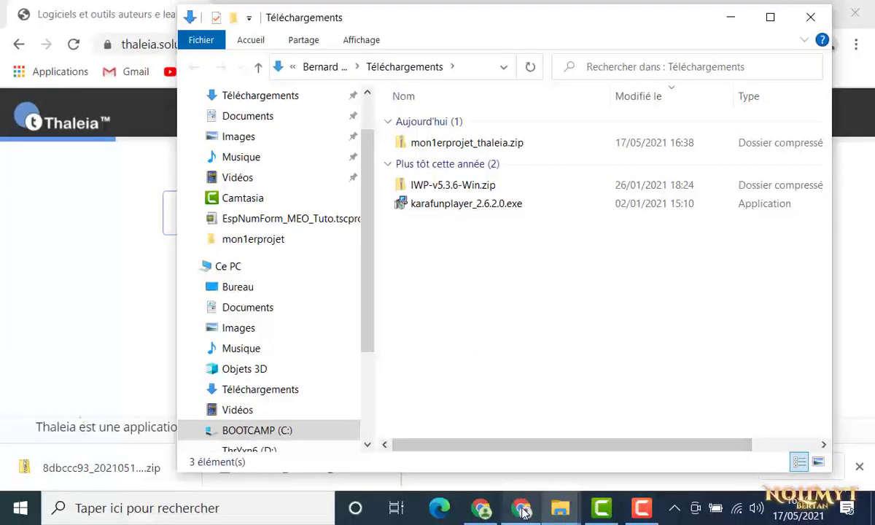
left_click(522, 510)
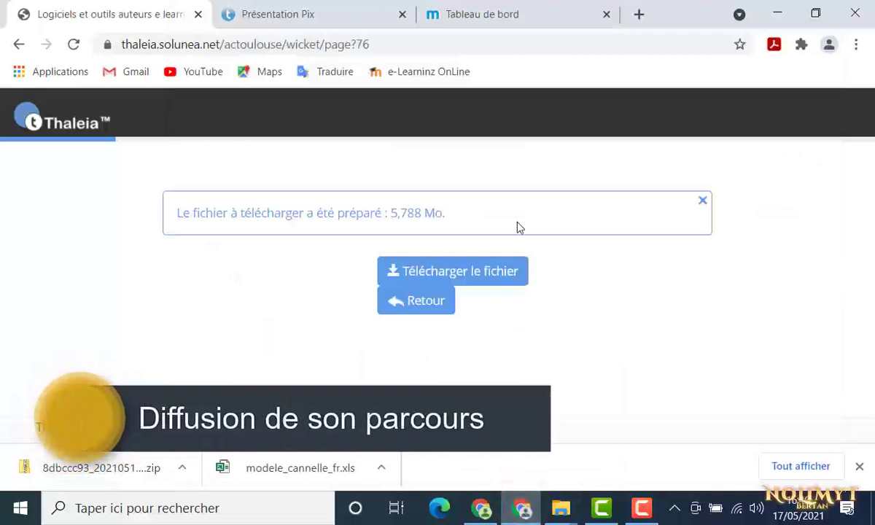
From the Magistère dashboard, open Atelier 29, go to Module 2 and switch editing on with the pencil
left_click(508, 25)
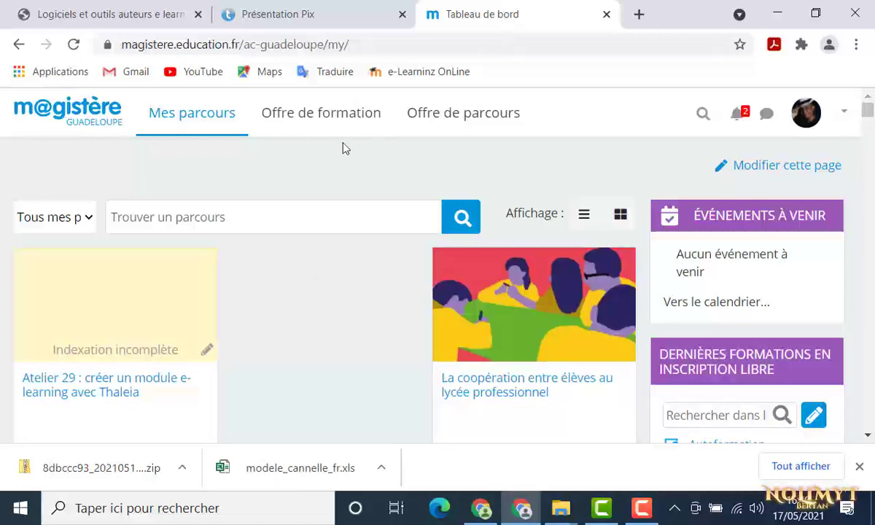
left_click(118, 396)
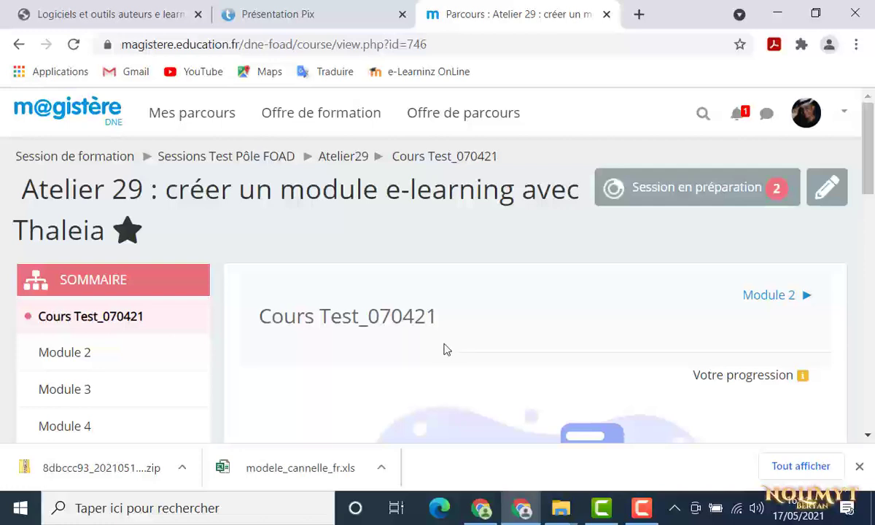
left_click(91, 352)
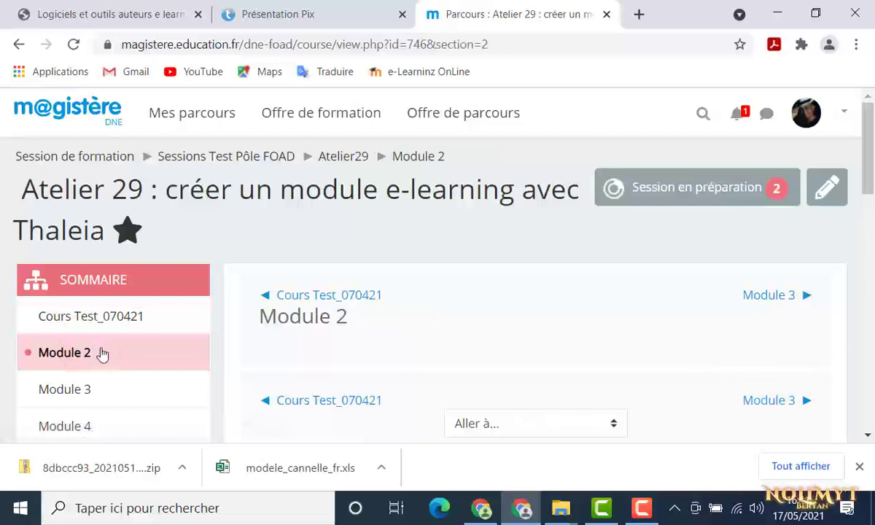
left_click(830, 189)
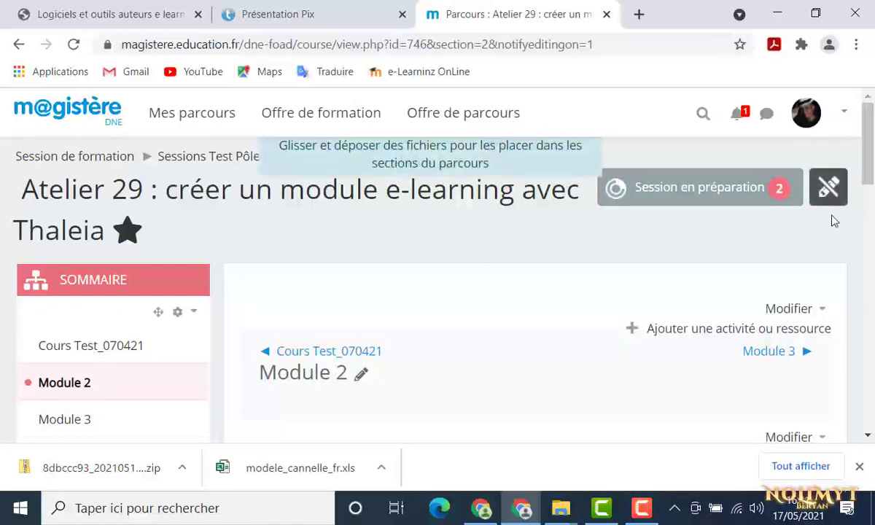
scroll(832, 263, "down", 2)
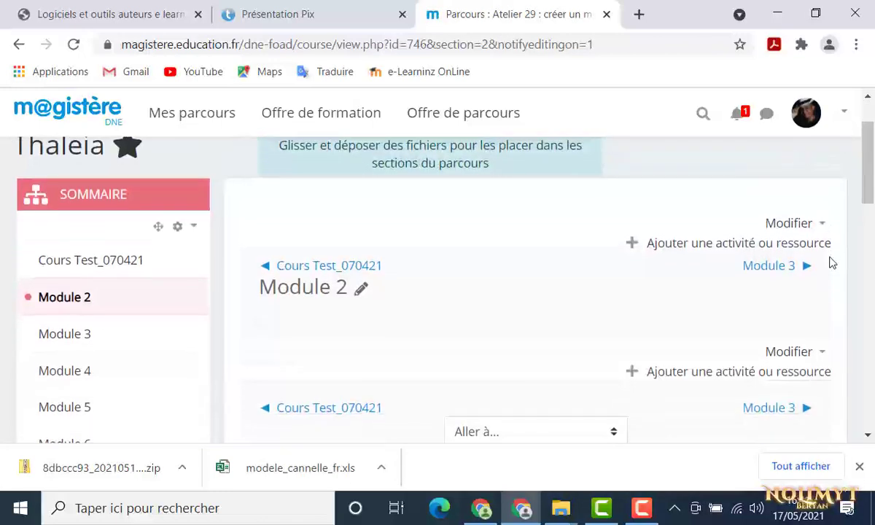
Add a Paquetage SCORM activity to Module 2 and enter 'Présentation Pix' as its Nom
left_click(763, 372)
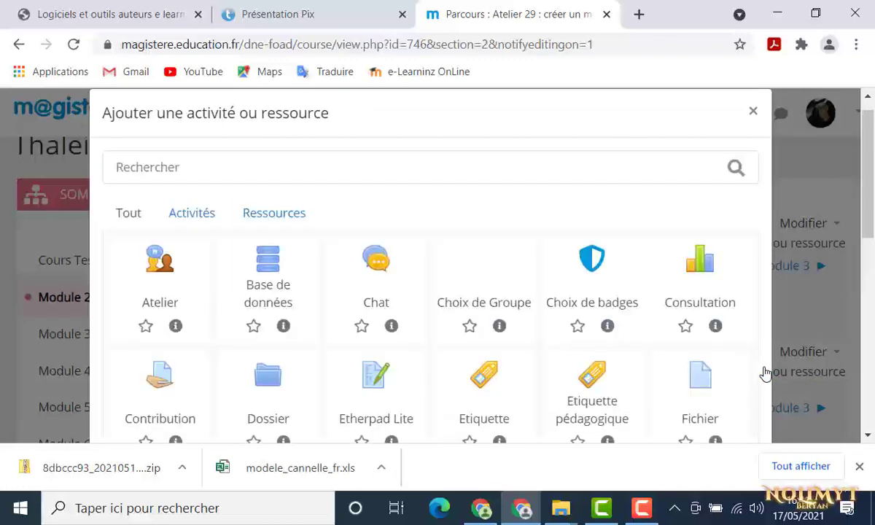
scroll(763, 373, "down", 4)
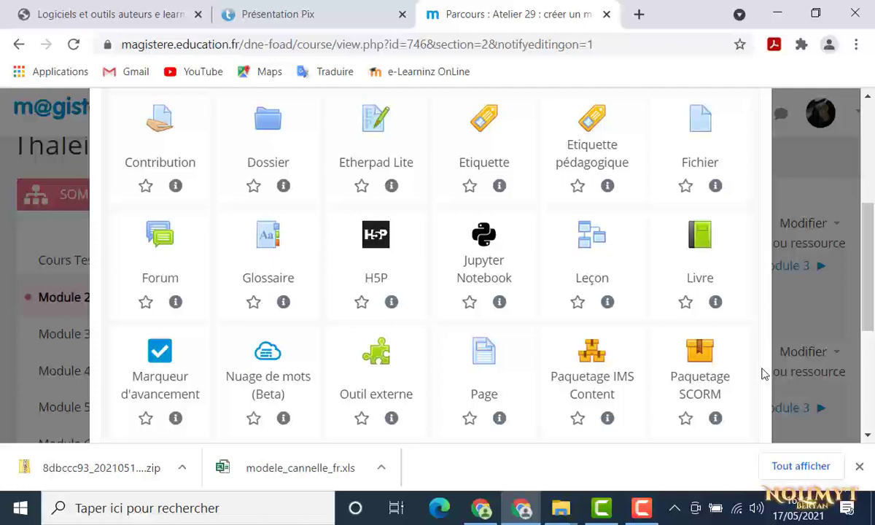
left_click(700, 386)
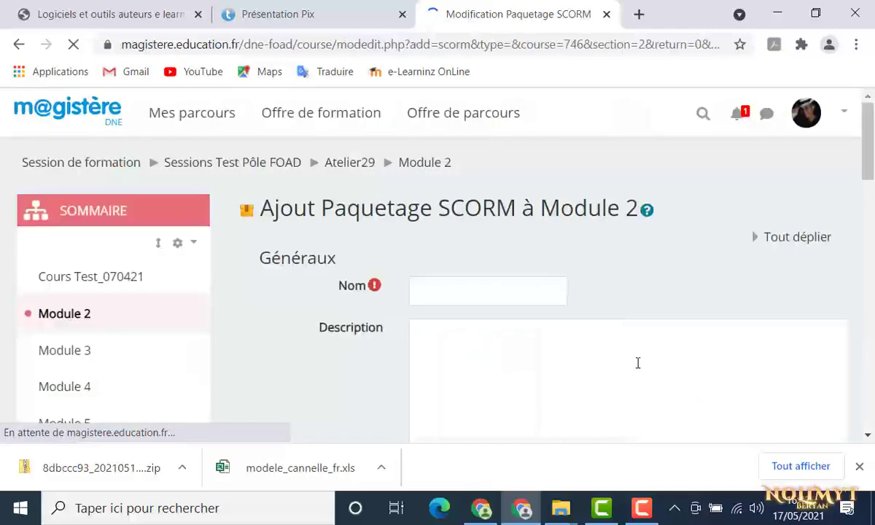
left_click(461, 291)
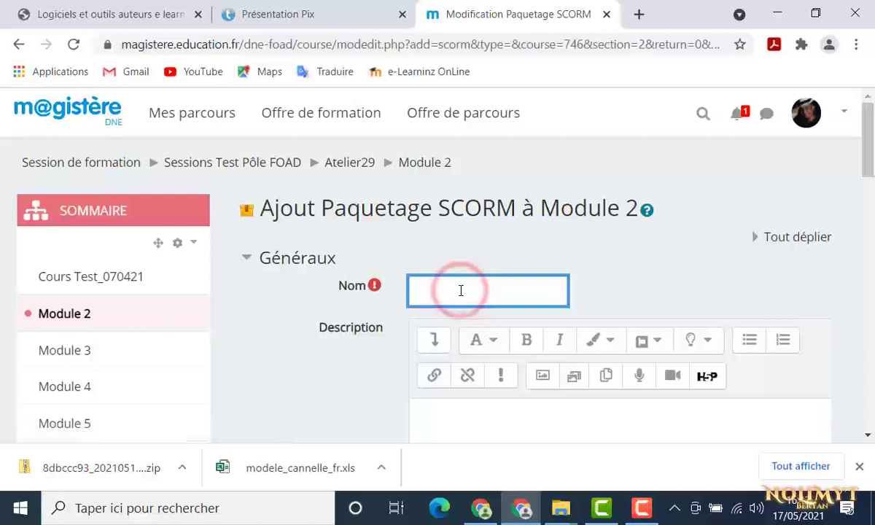
type("Présentation Pix")
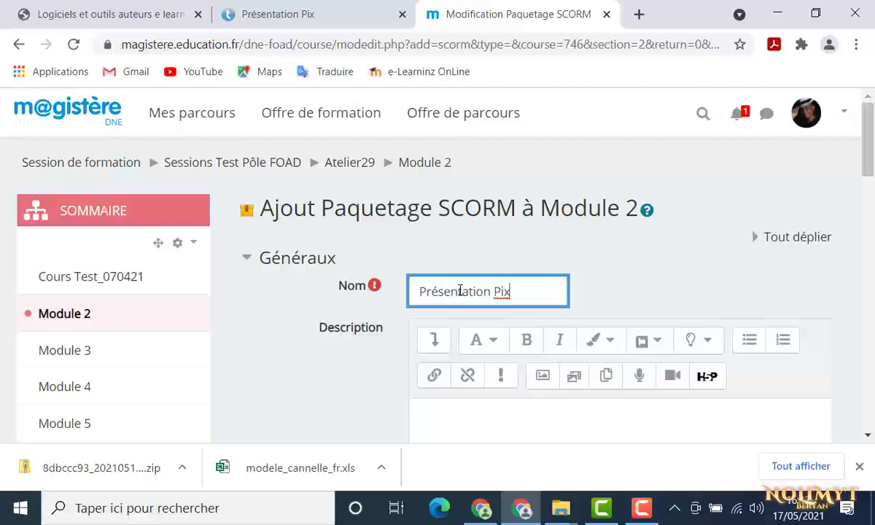
scroll(461, 290, "down", 2)
scroll(461, 290, "down", 5)
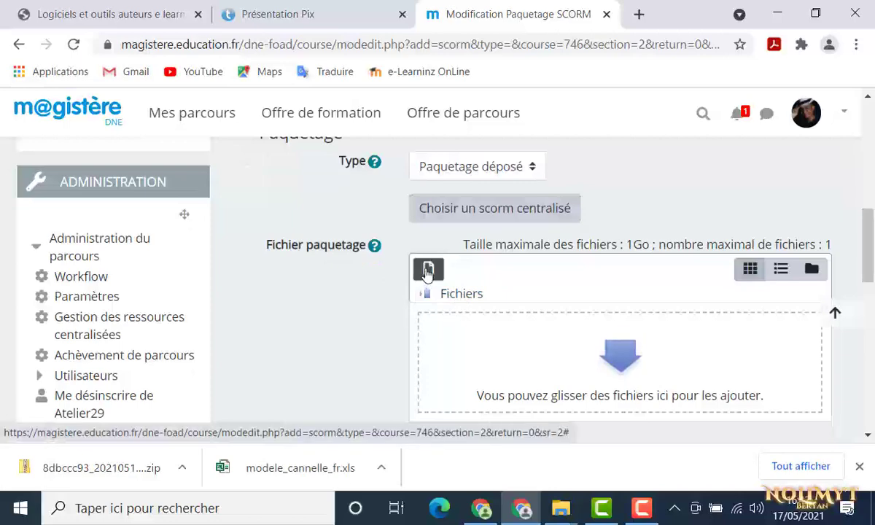
Upload mon1erprojet_thaleia.zip from Téléchargements into the Fichier paquetage field
left_click(428, 271)
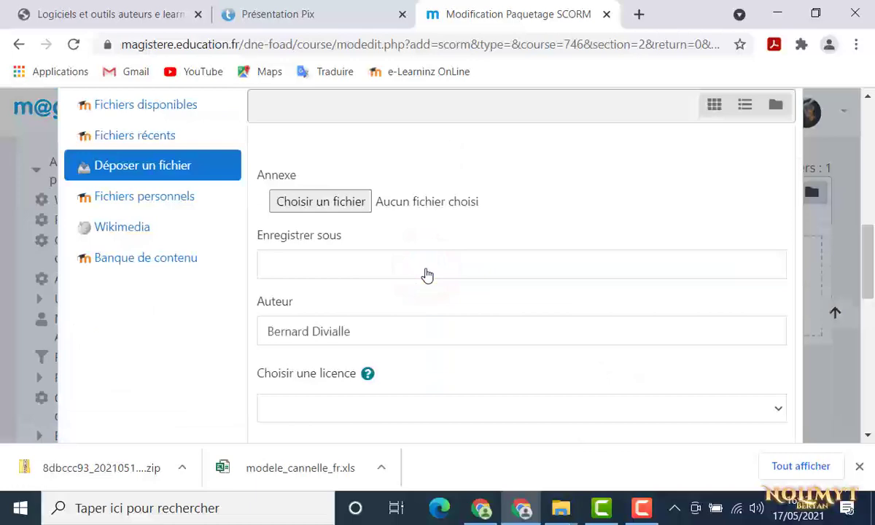
left_click(331, 208)
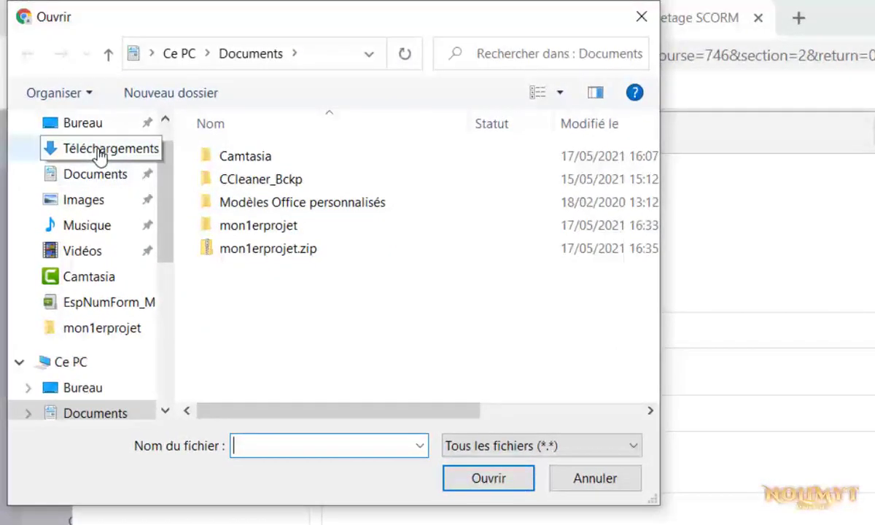
left_click(99, 154)
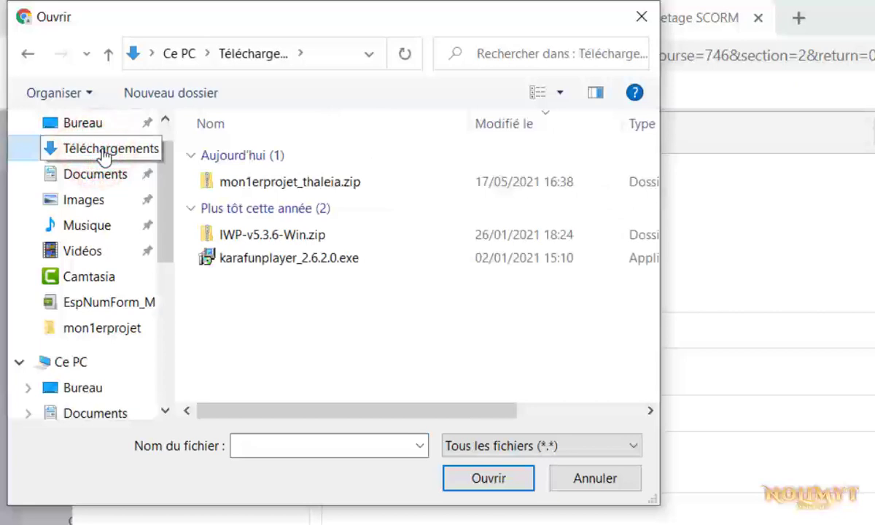
left_click(249, 188)
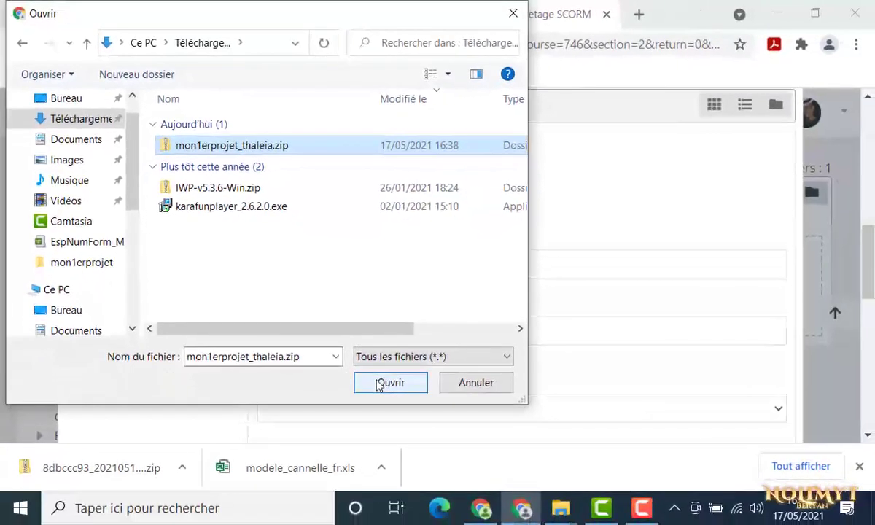
left_click(474, 480)
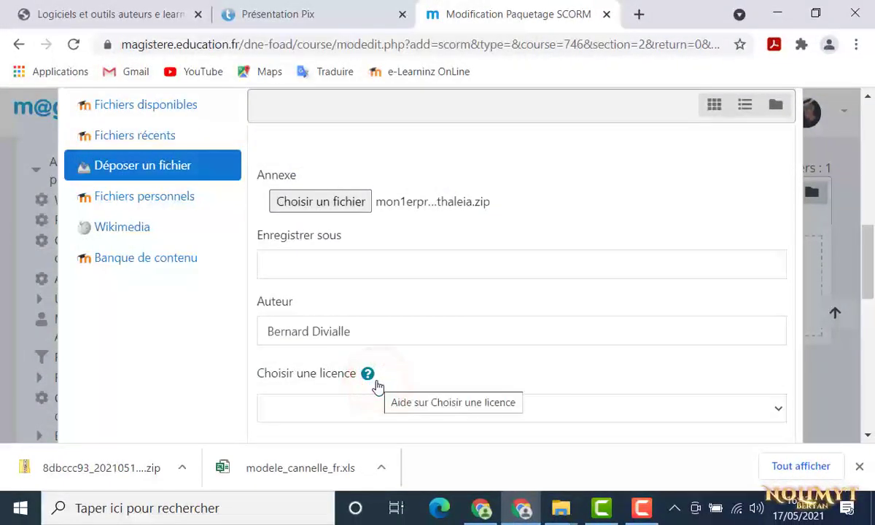
scroll(377, 386, "down", 2)
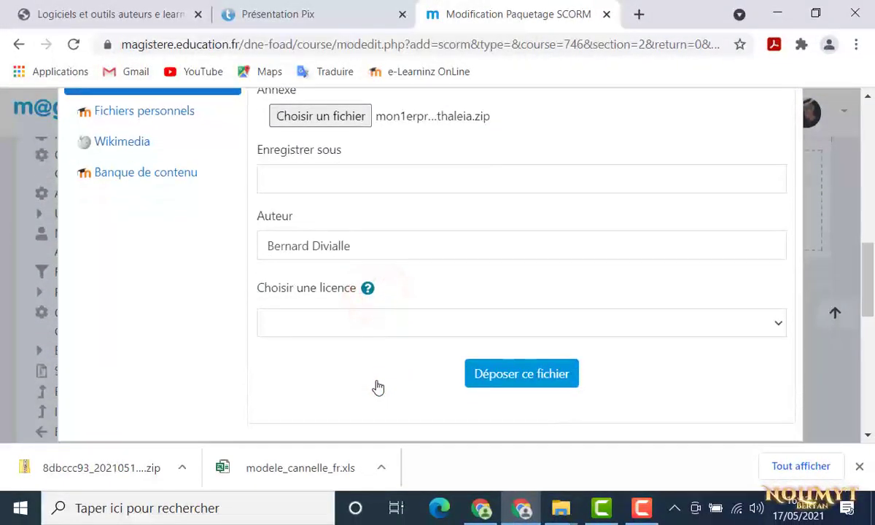
left_click(474, 379)
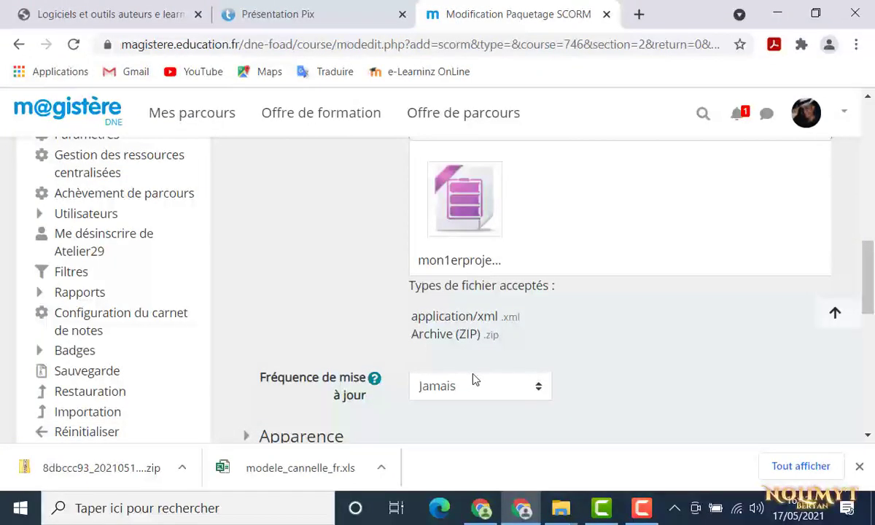
scroll(473, 377, "down", 7)
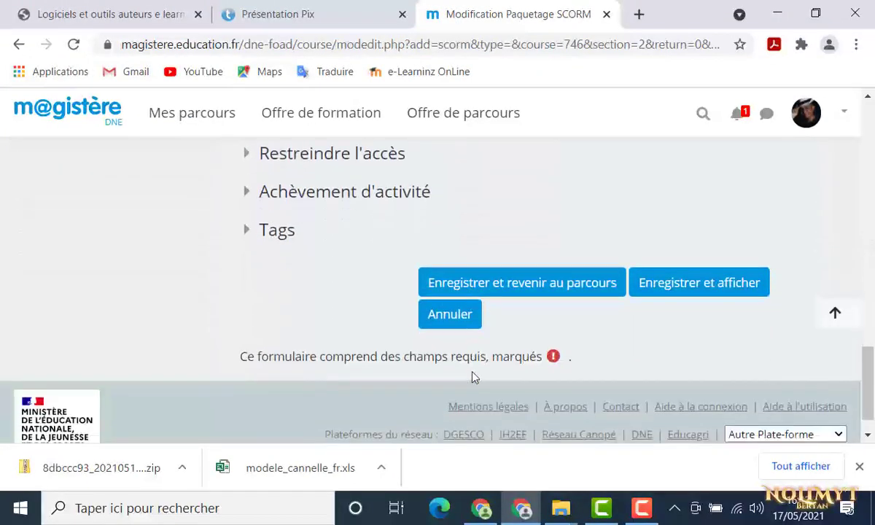
Save the Présentation Pix activity with Enregistrer et afficher, then return to Module 2 to see it listed
left_click(653, 289)
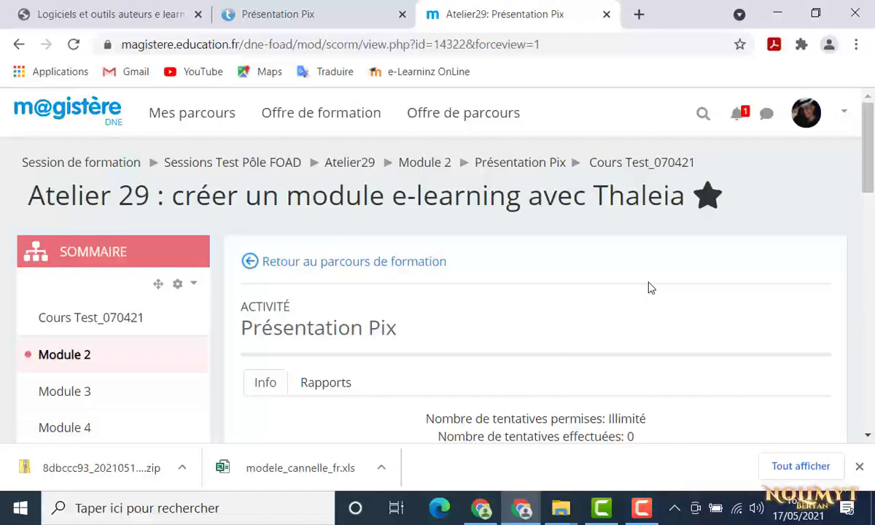
left_click(433, 164)
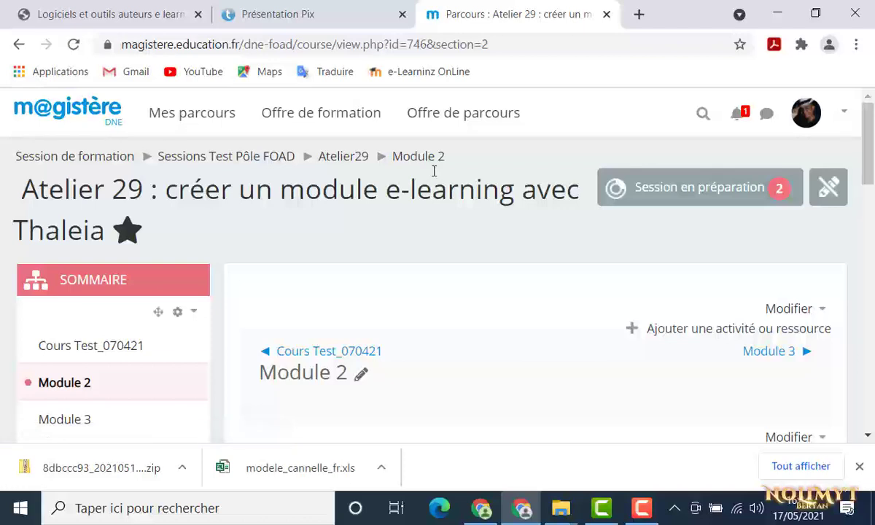
scroll(434, 171, "down", 1)
scroll(433, 171, "down", 1)
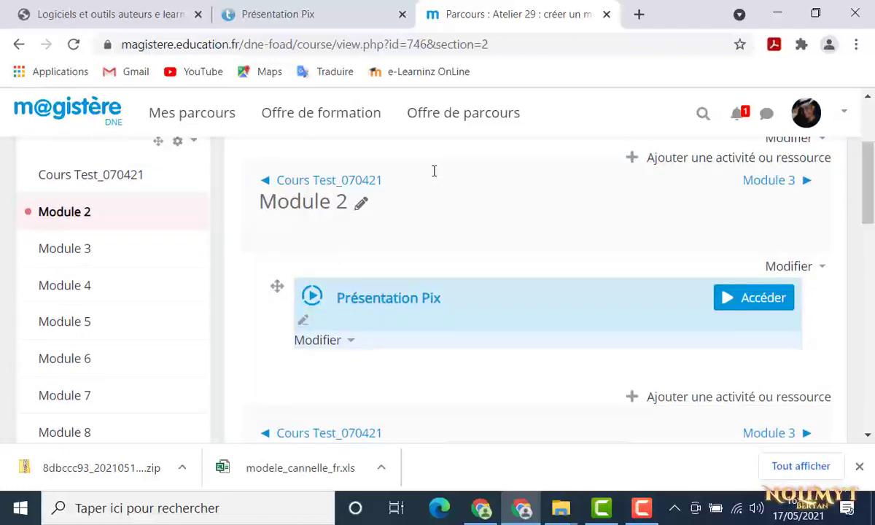
Use Prendre le rôle to view Module 2 as a Participant
left_click(842, 117)
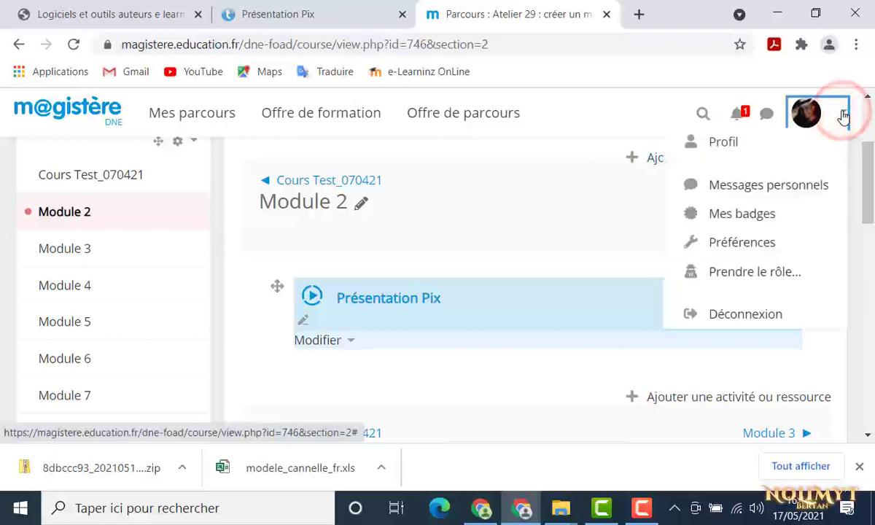
left_click(786, 272)
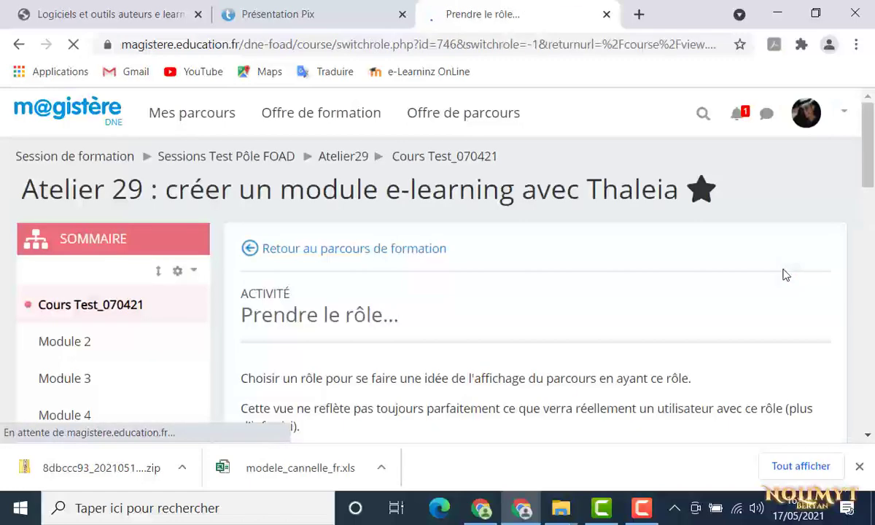
scroll(785, 275, "down", 4)
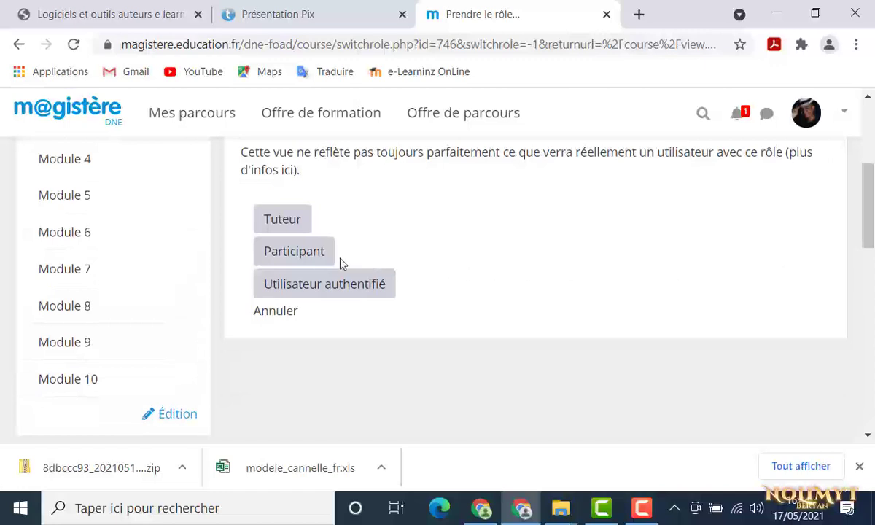
left_click(315, 259)
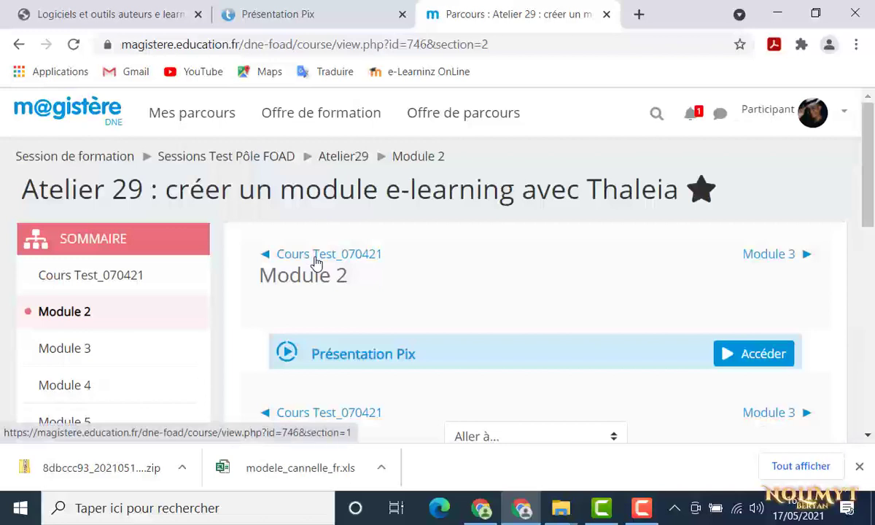
Open the Présentation Pix activity and launch the SCORM module with Entrer
left_click(733, 354)
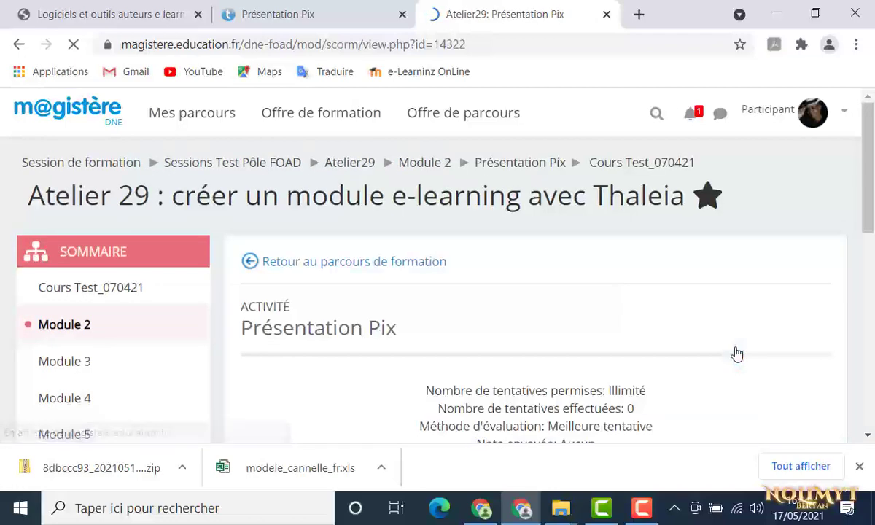
scroll(736, 354, "down", 3)
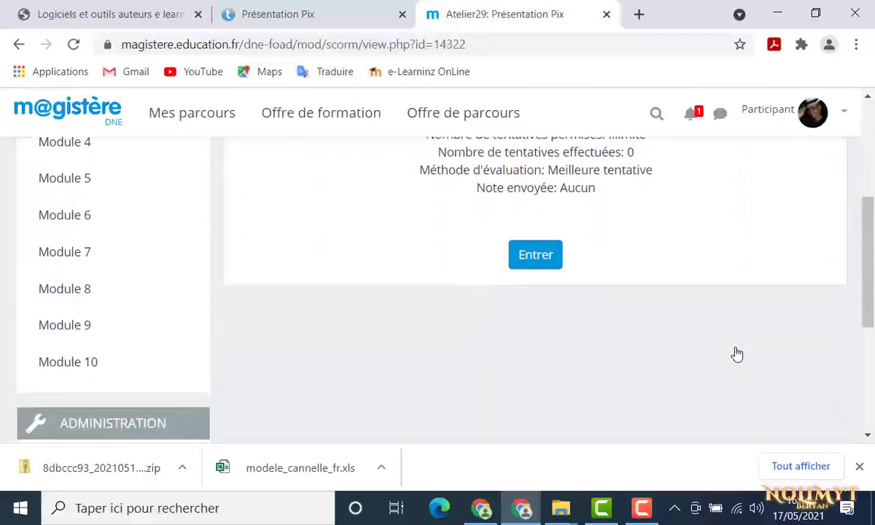
left_click(530, 258)
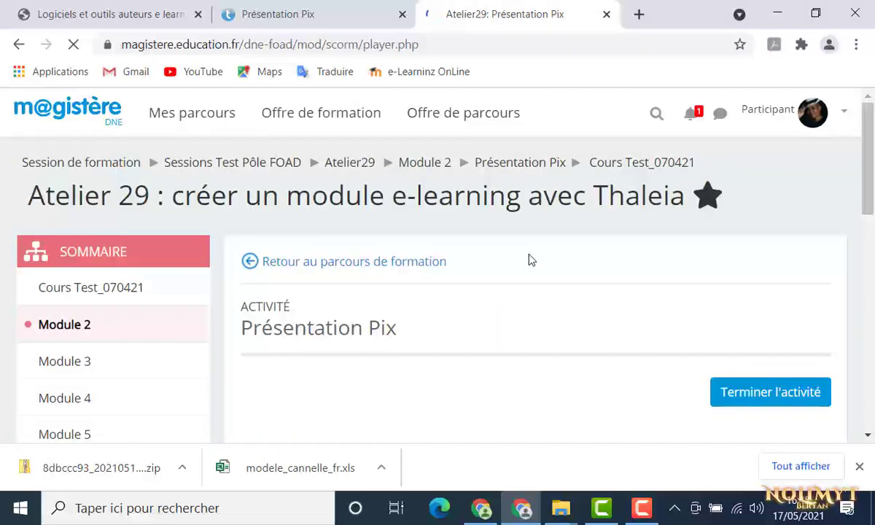
Advance past the module's opening page to the Questionnaire screen with the Pix image
scroll(530, 261, "down", 1)
scroll(531, 261, "down", 1)
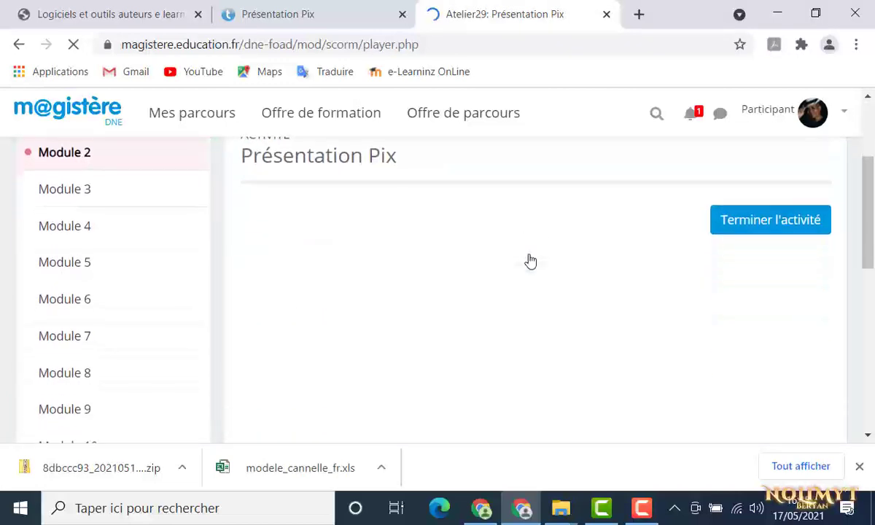
scroll(531, 261, "down", 1)
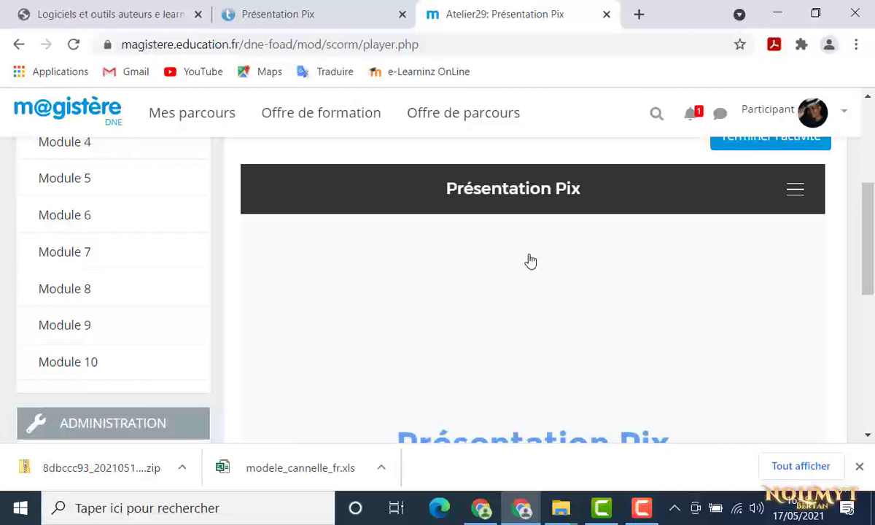
scroll(530, 261, "down", 3)
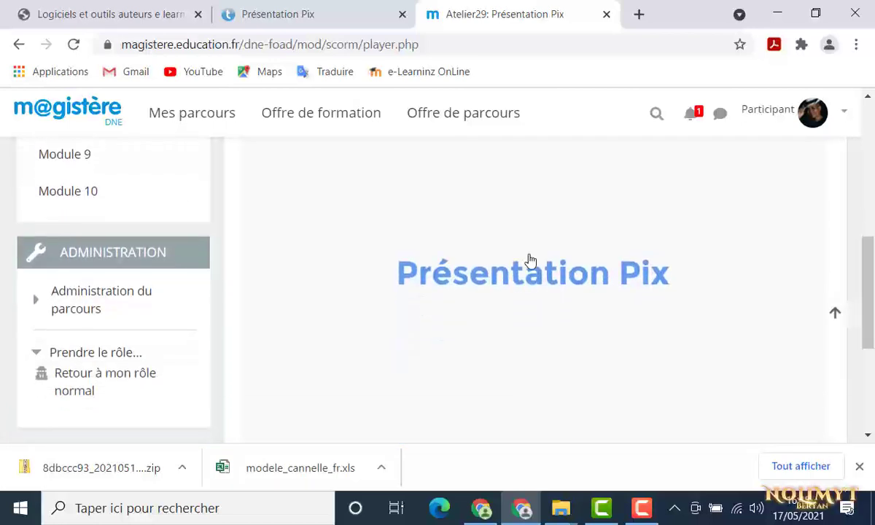
scroll(530, 261, "down", 1)
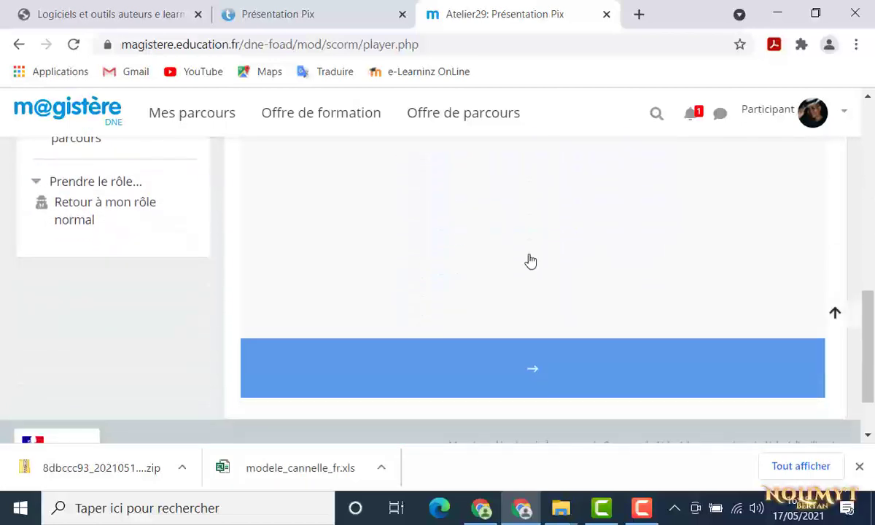
left_click(540, 369)
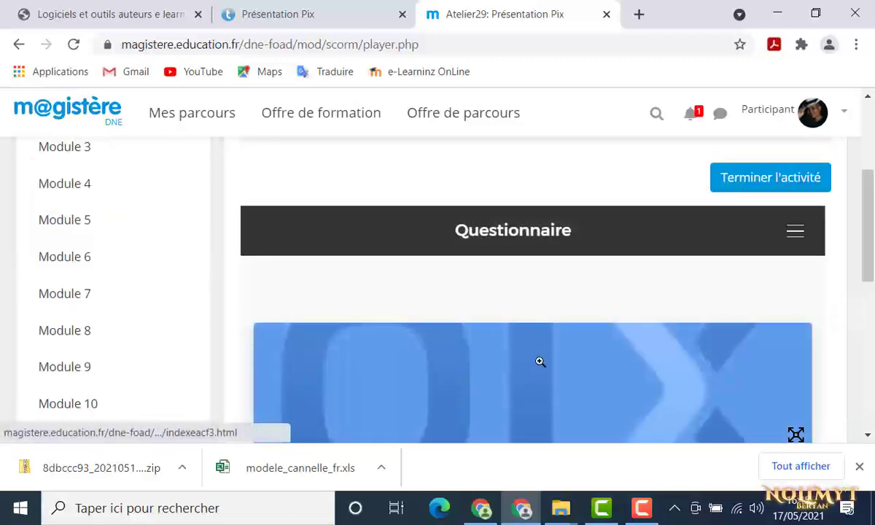
scroll(539, 362, "down", 3)
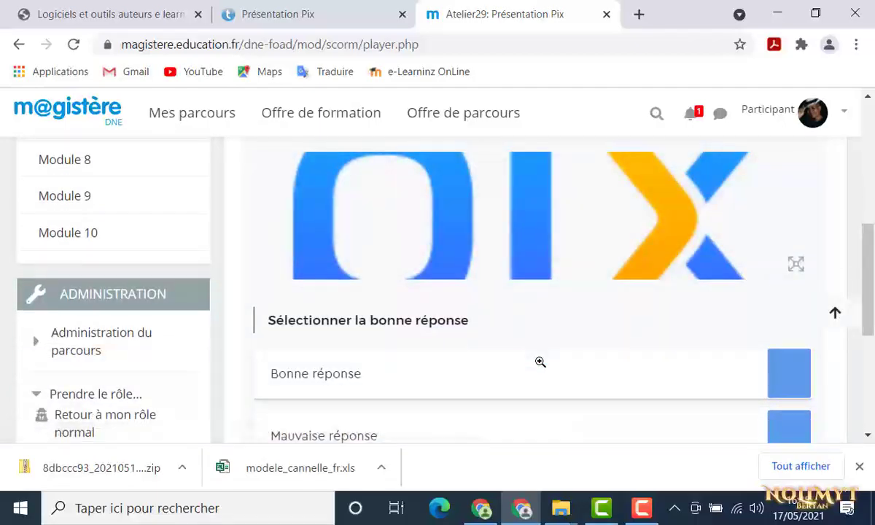
scroll(539, 361, "down", 2)
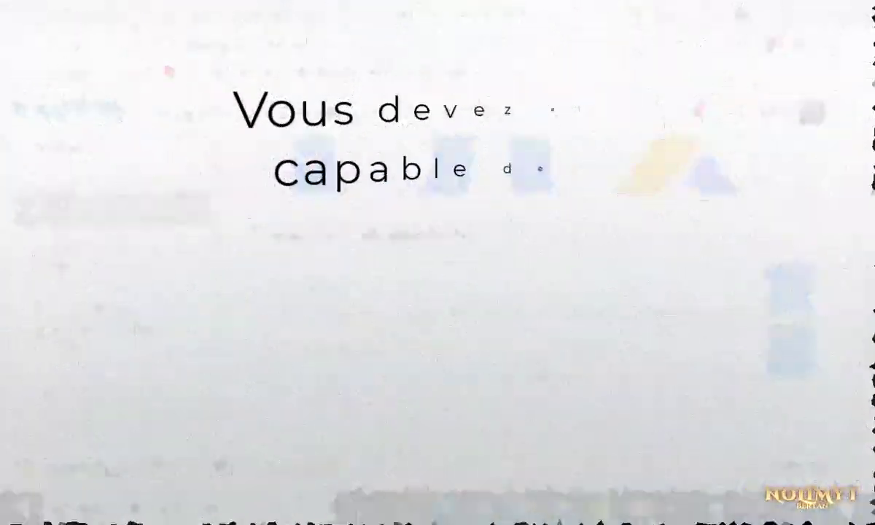